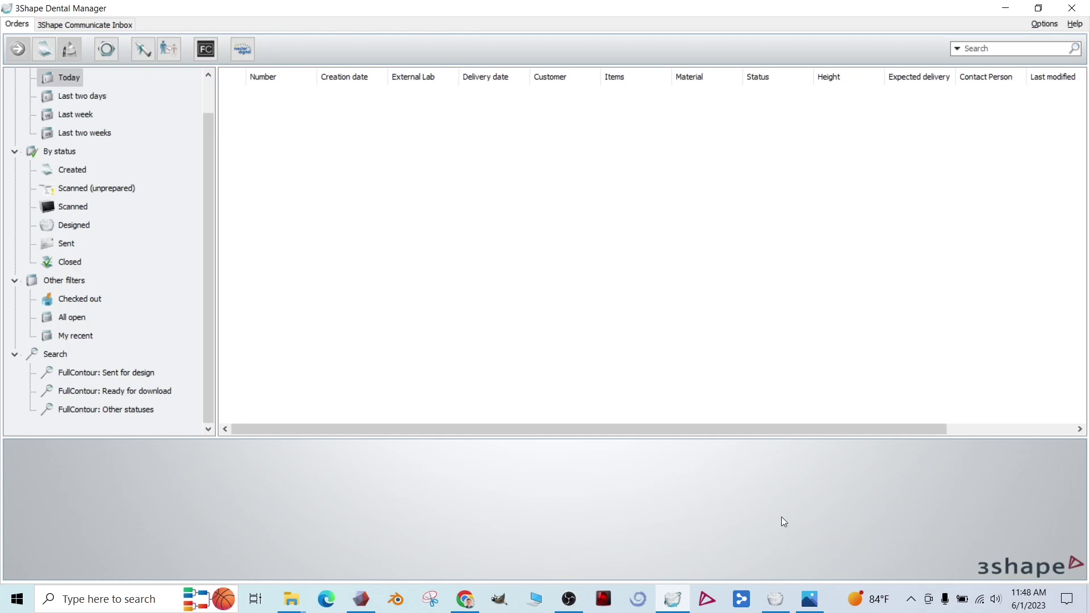
View the reference photo 6.JPG of the custom healing abutment.
left_click(809, 598)
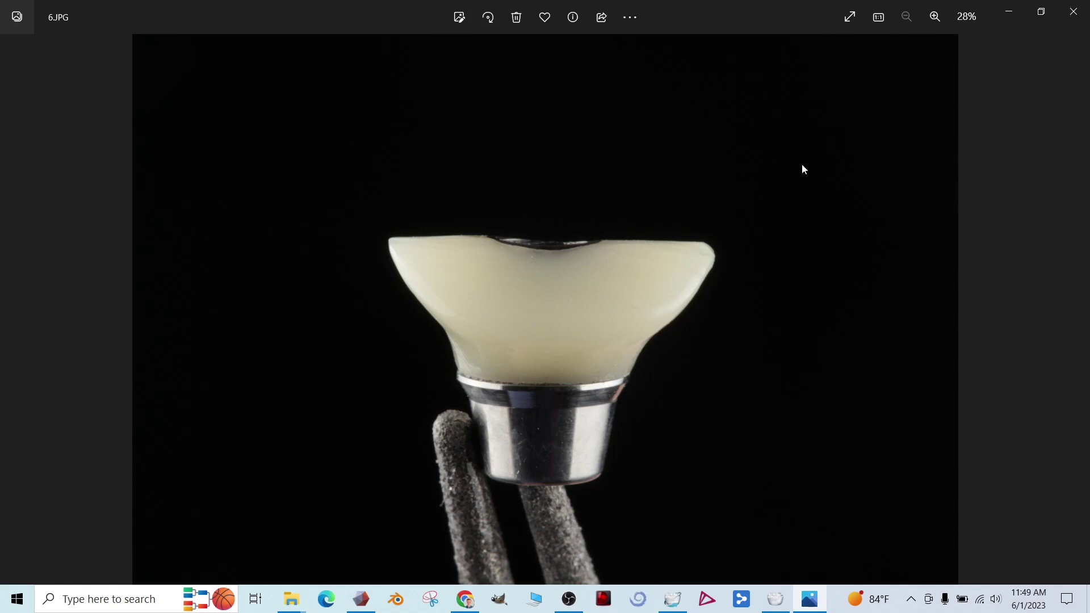
left_click(1009, 13)
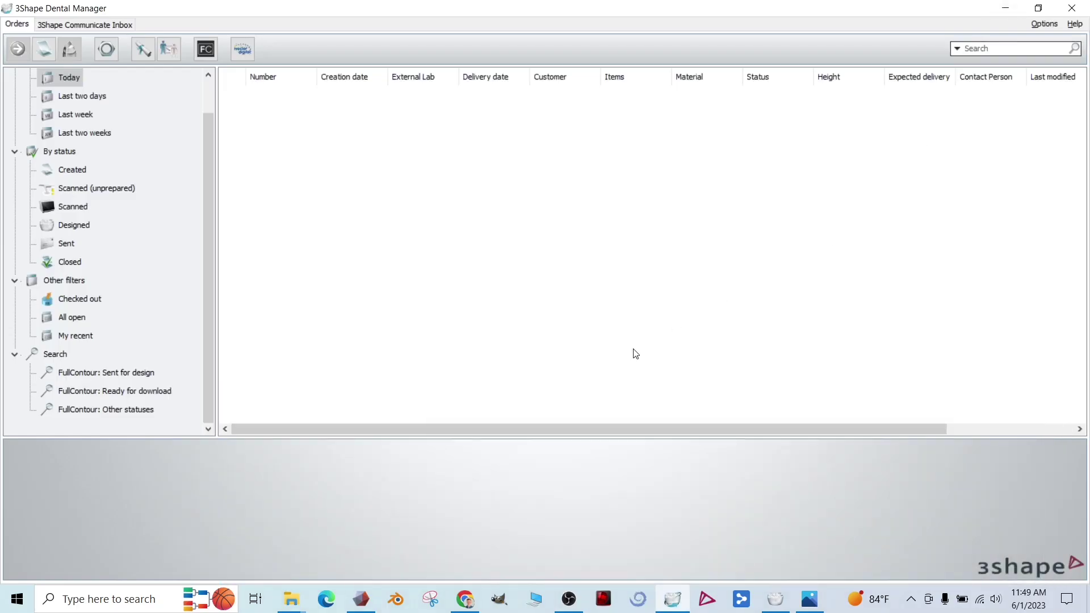
Examine the surgical guide model, the surgical report's implant page and the lower jaw scan file in the #19 Implant Virtual Plan Files folder.
mouse_move(293, 599)
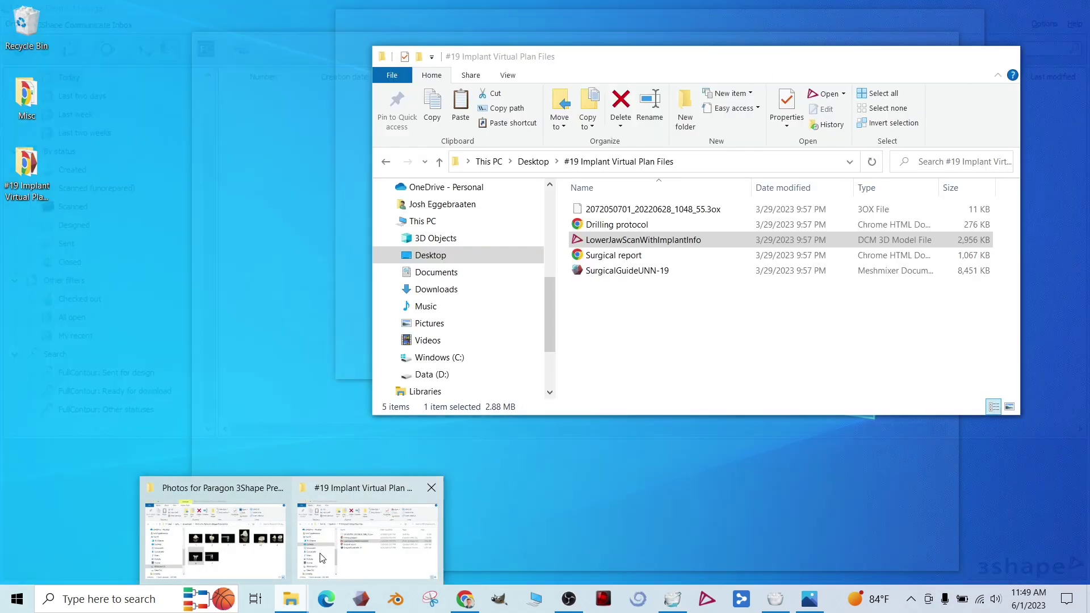
left_click(322, 558)
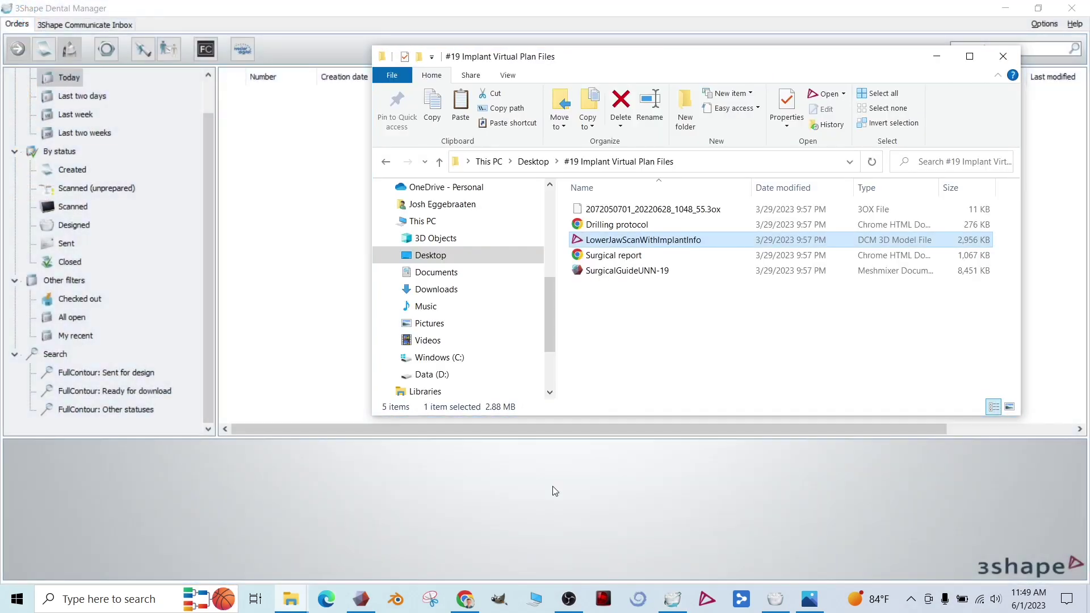
left_click(647, 271)
left_click(361, 598)
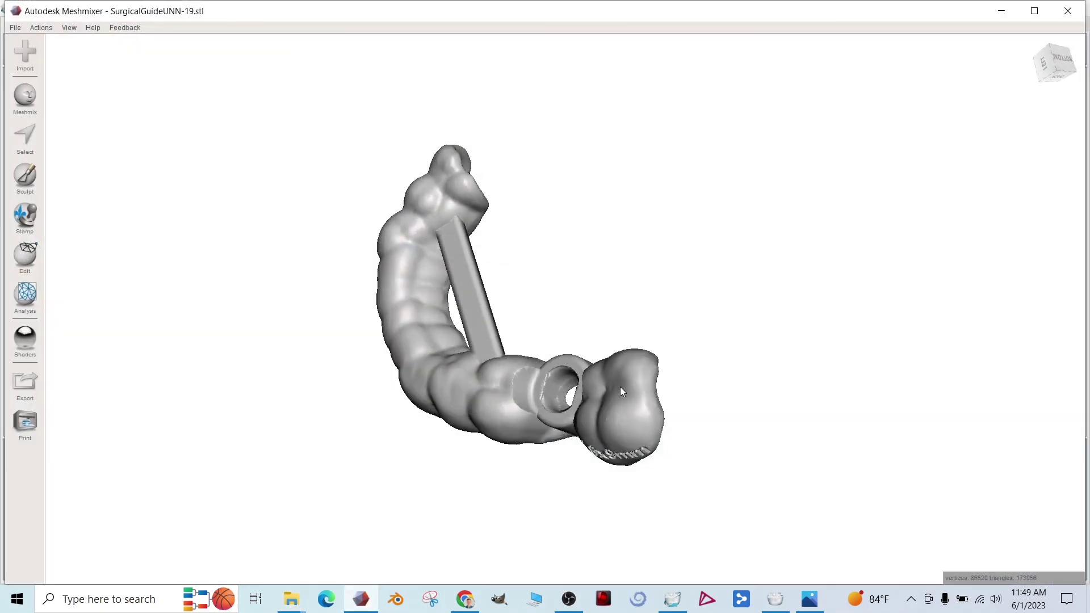
right_click_drag(620, 387, 674, 379)
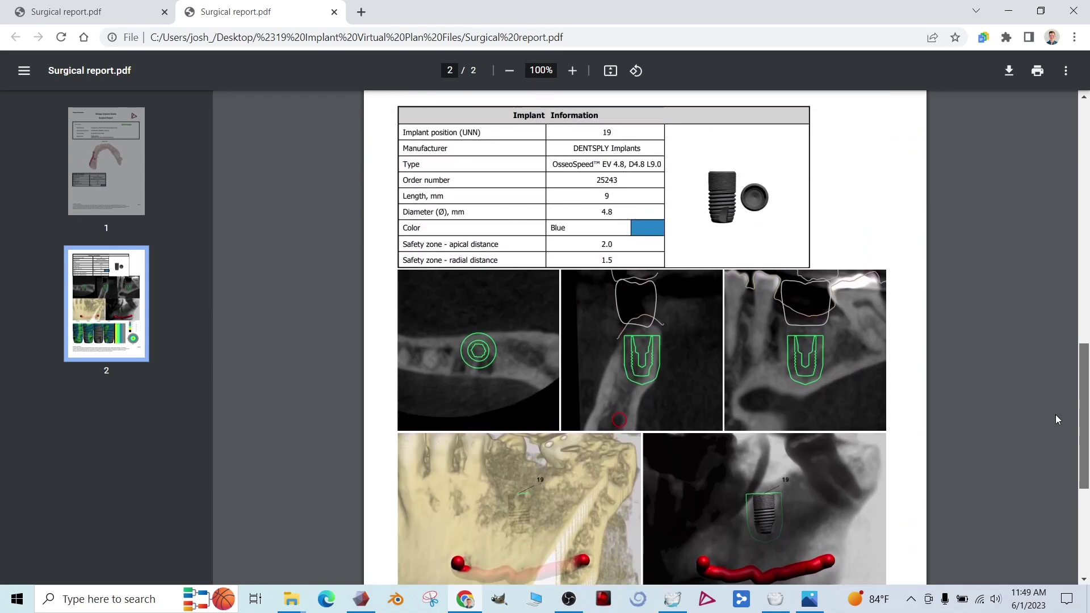
left_click(1072, 12)
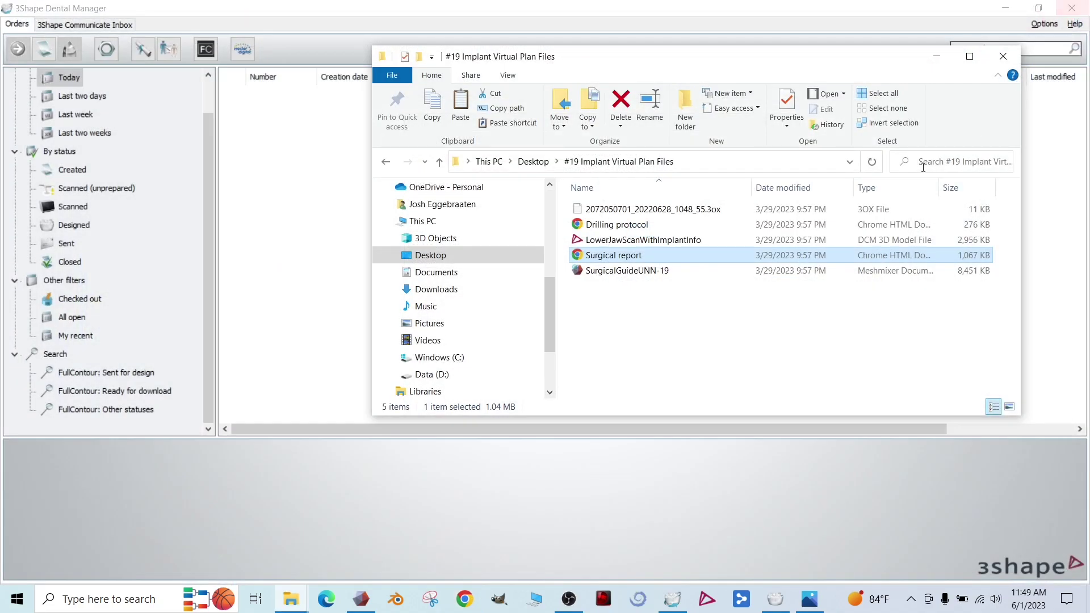
left_click(697, 241)
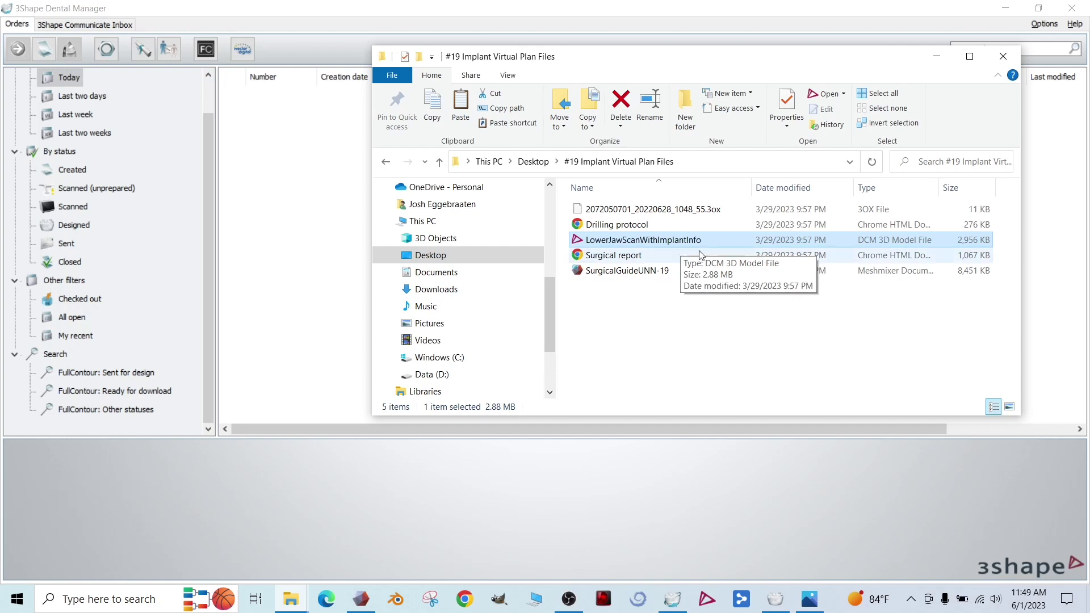
Switch to 3Shape Dental Manager and create a new order identified as "#19 custom healer".
left_click(339, 15)
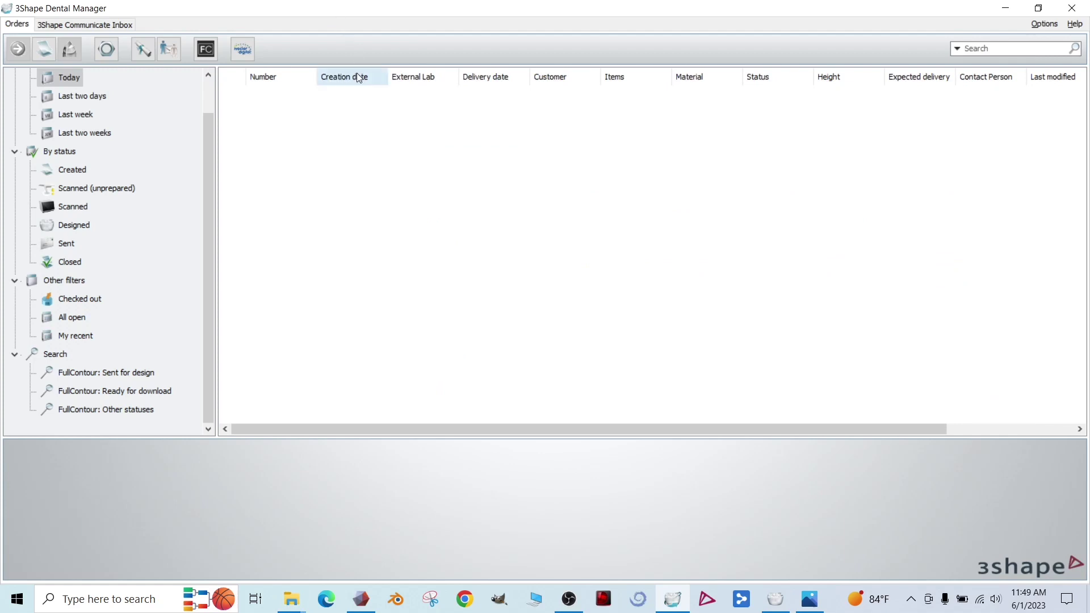
right_click(337, 162)
left_click(392, 169)
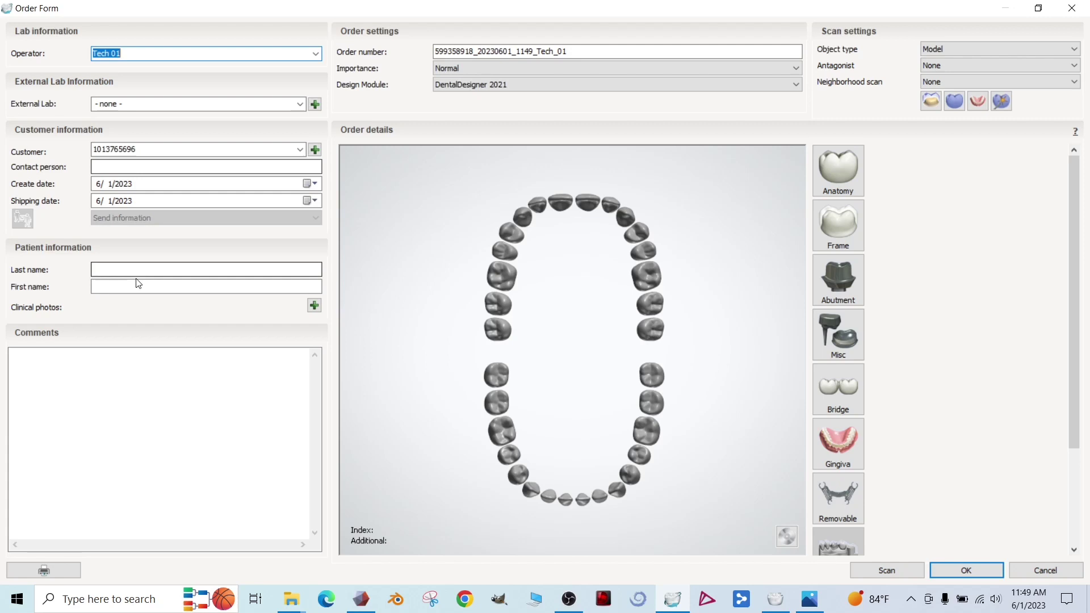
left_click(574, 50)
double_click(574, 51)
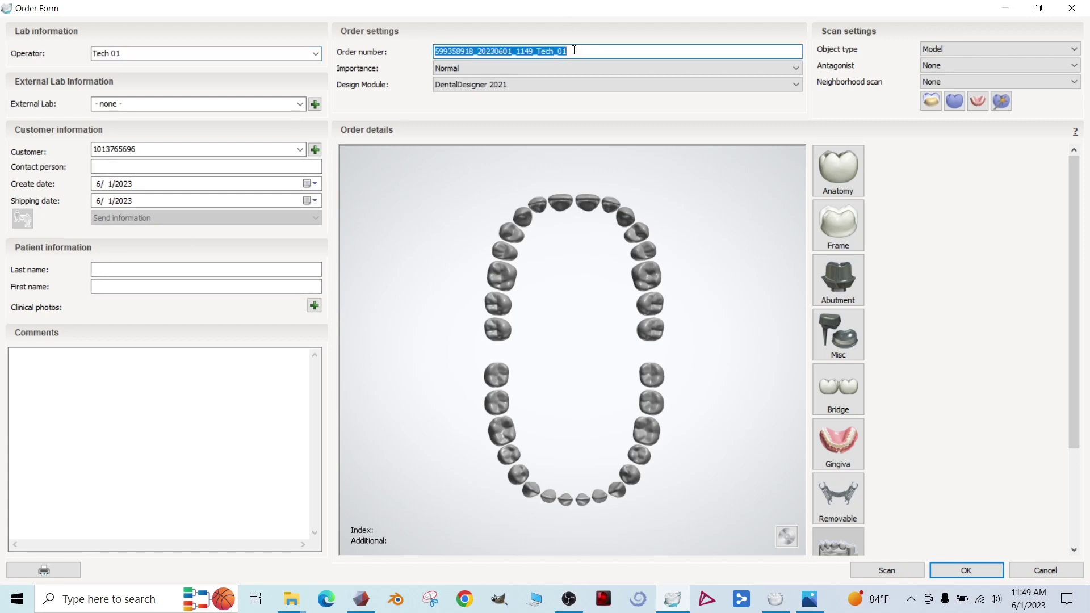
type("#19 custom healer")
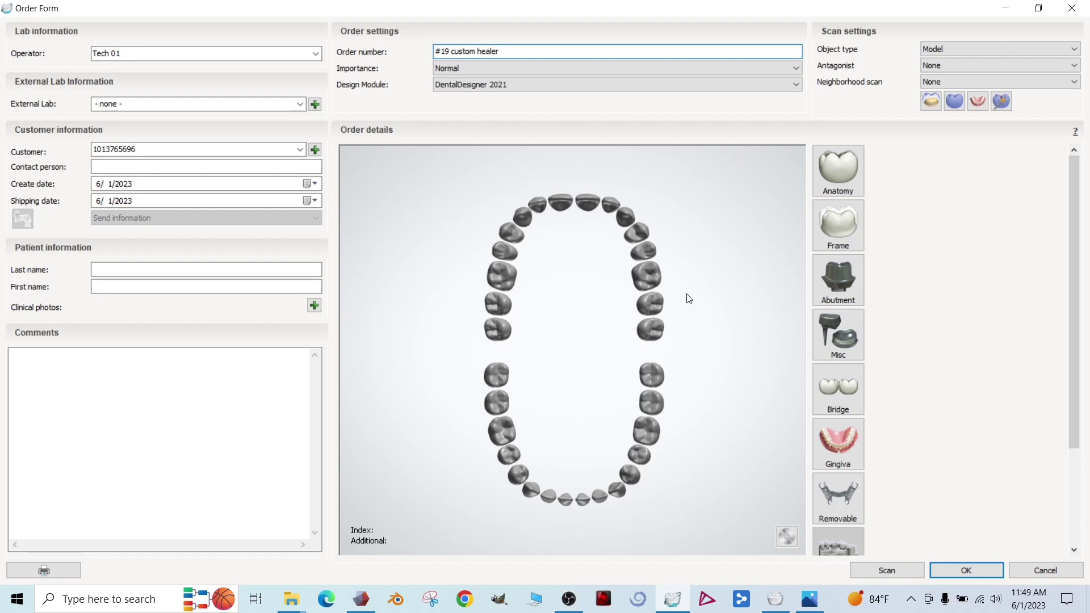
Set the object type to Digital impression and assign a screw-retained crown to lower tooth 36.
left_click(648, 430)
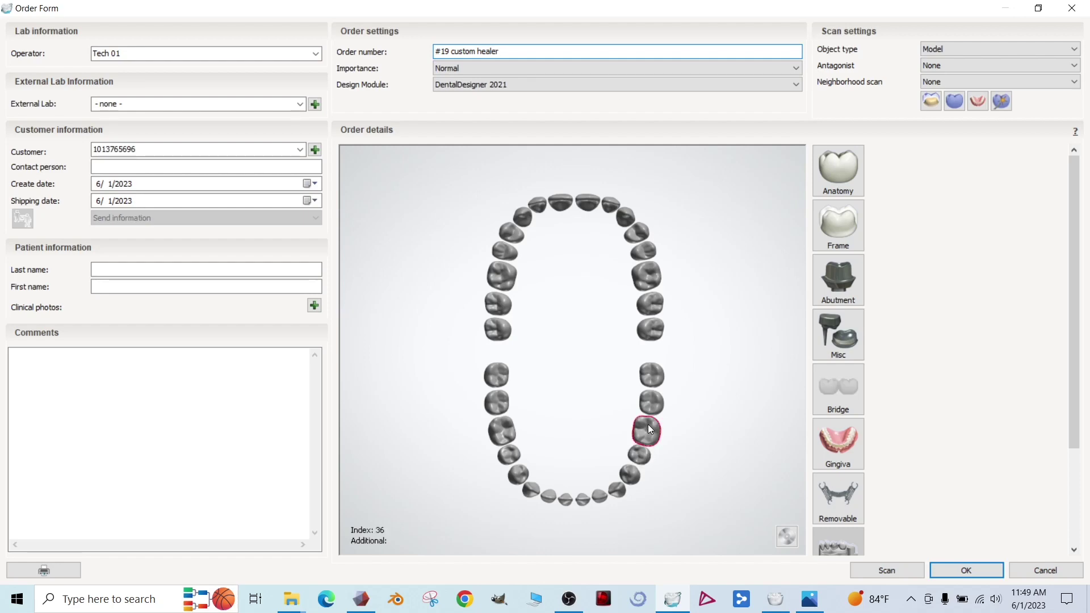
left_click(951, 49)
left_click(962, 62)
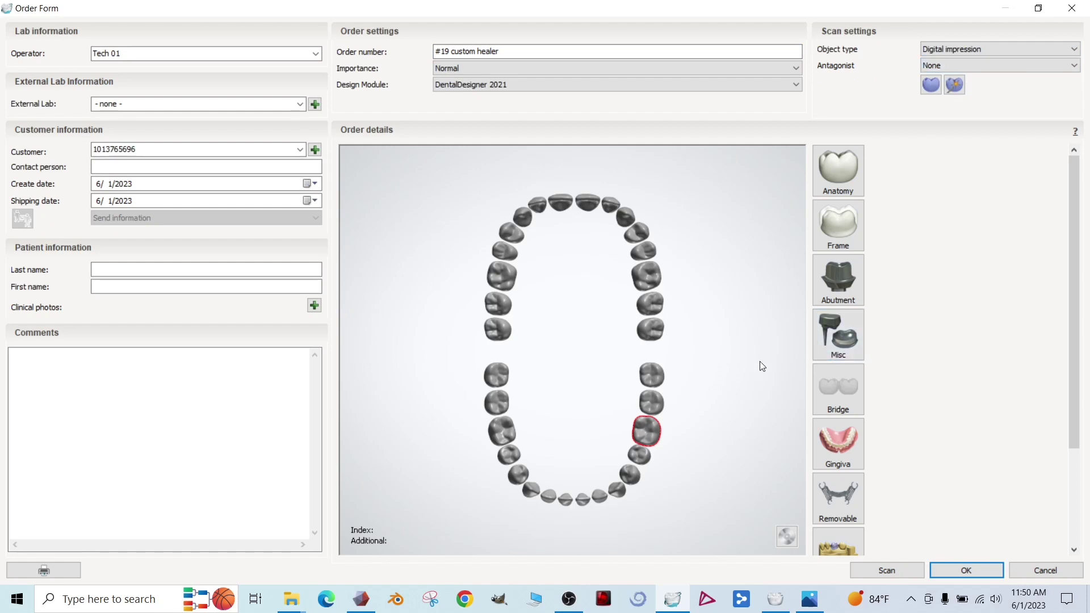
left_click(852, 286)
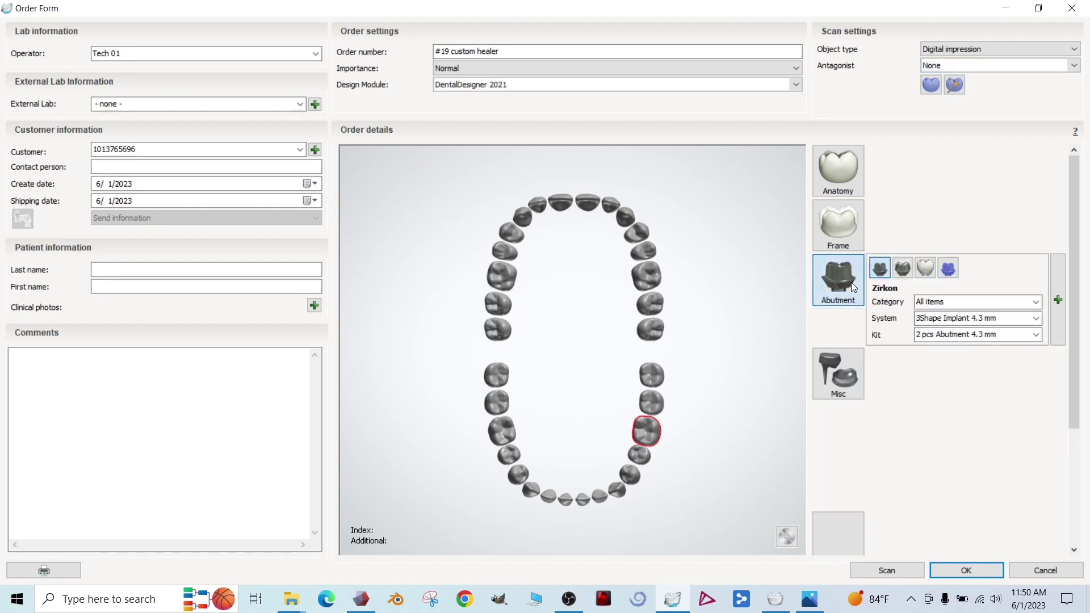
left_click(931, 273)
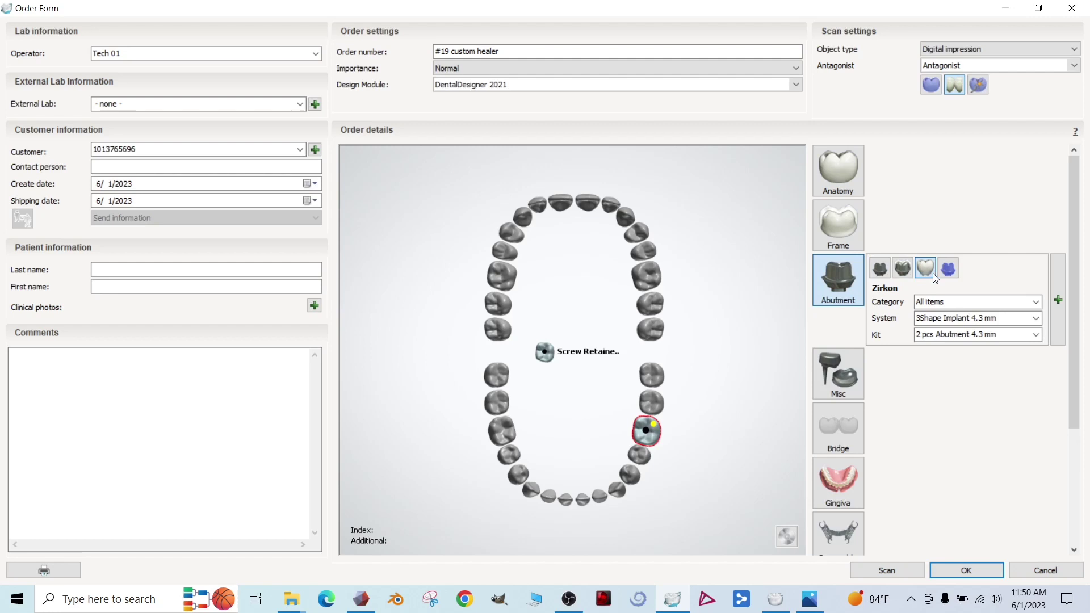
Set the crown's implant category to DESS Ti Base 0.045, system to DESS AST EVO Ti Base 0.045 and kit to AST_EVO_4.8_NE 15.061.
left_click(969, 302)
type("dess")
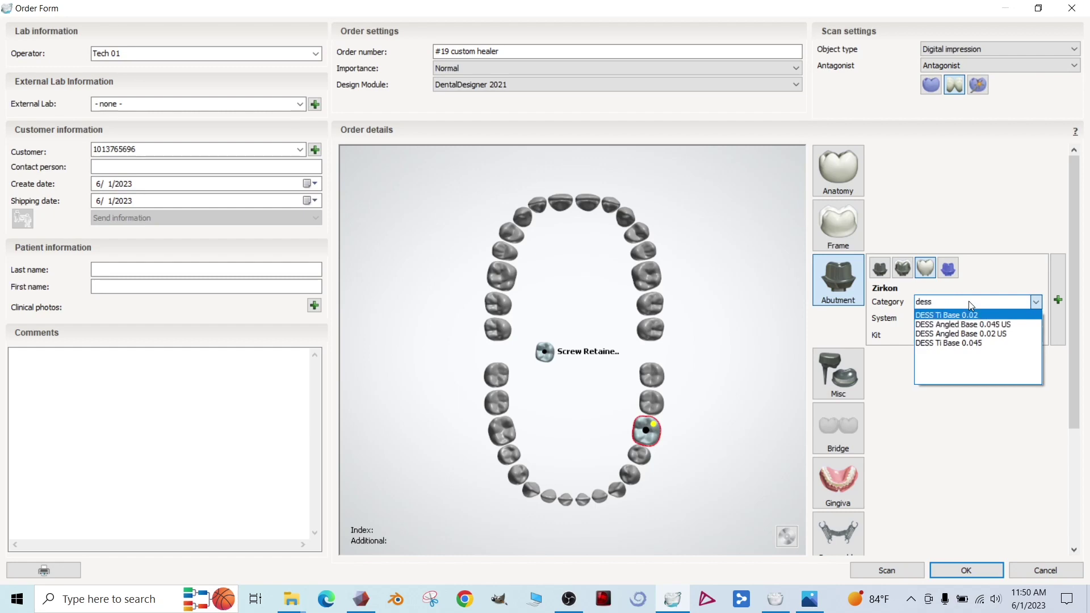
left_click(981, 343)
left_click(1000, 319)
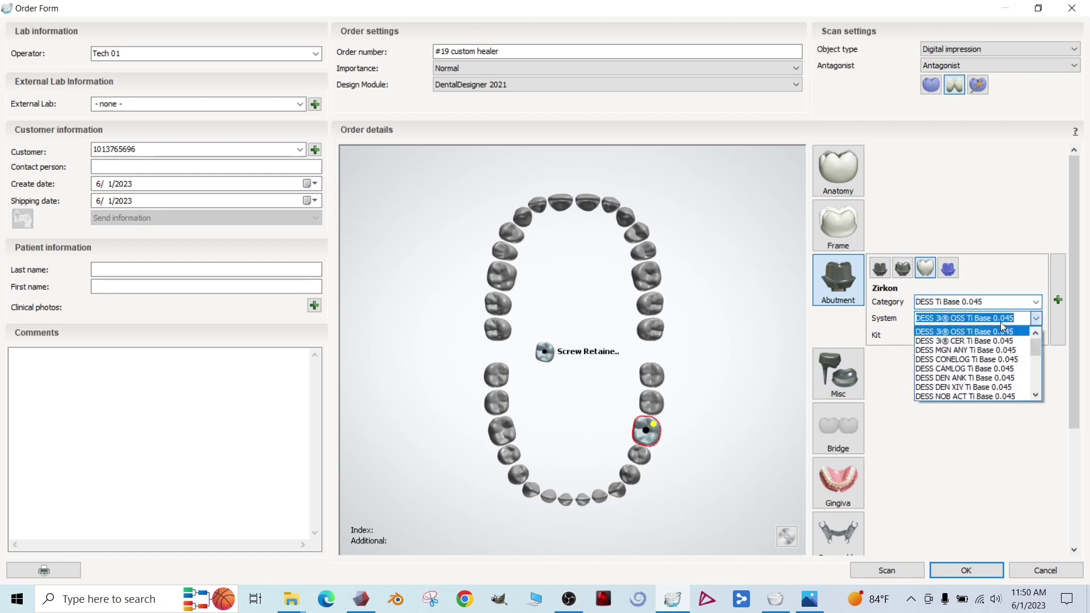
type("ast")
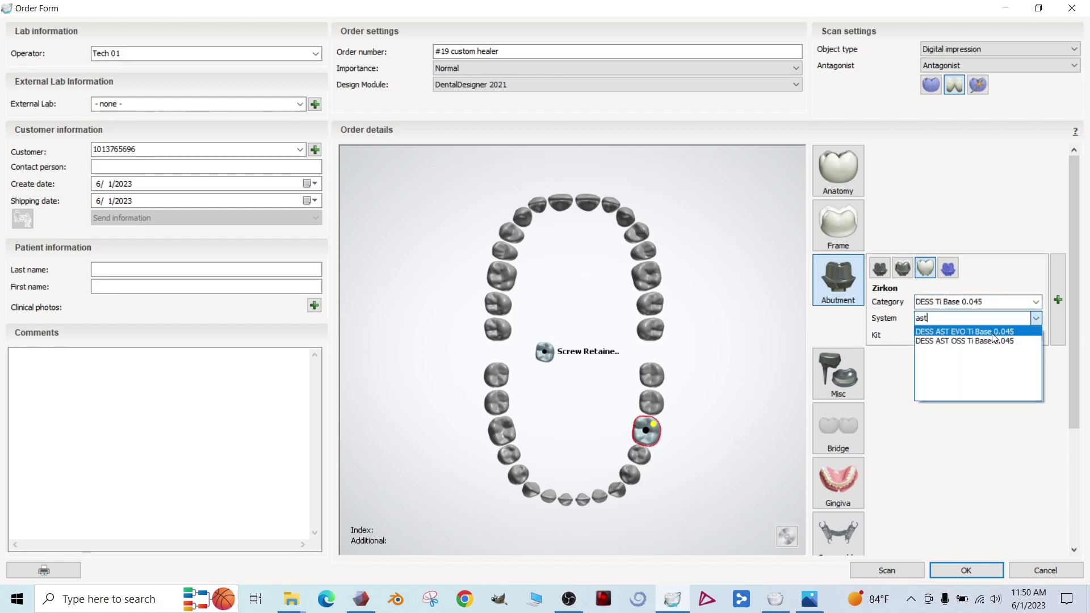
left_click(992, 332)
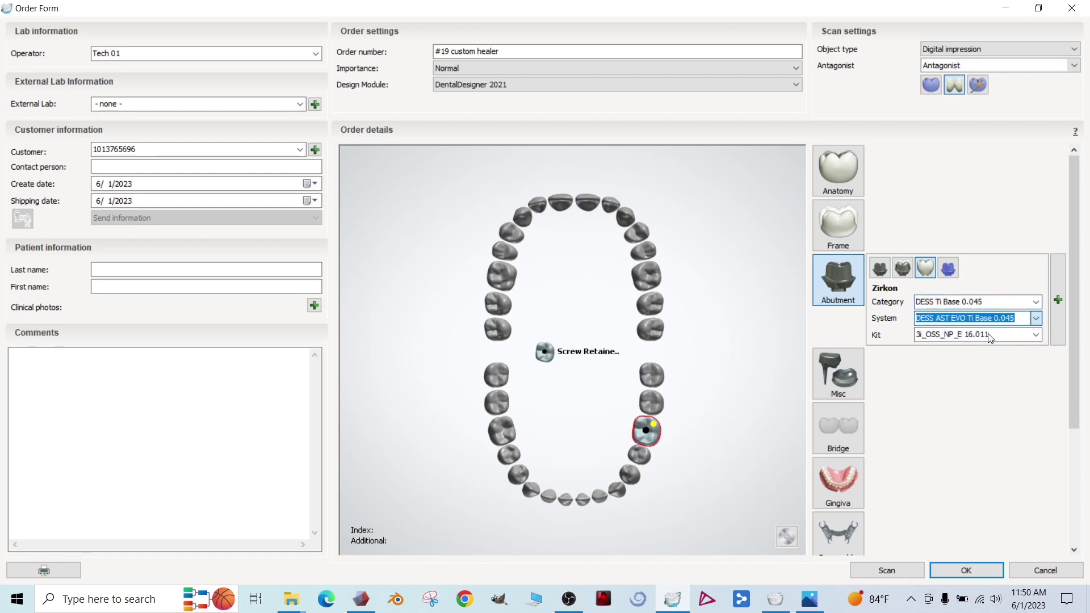
left_click(1036, 336)
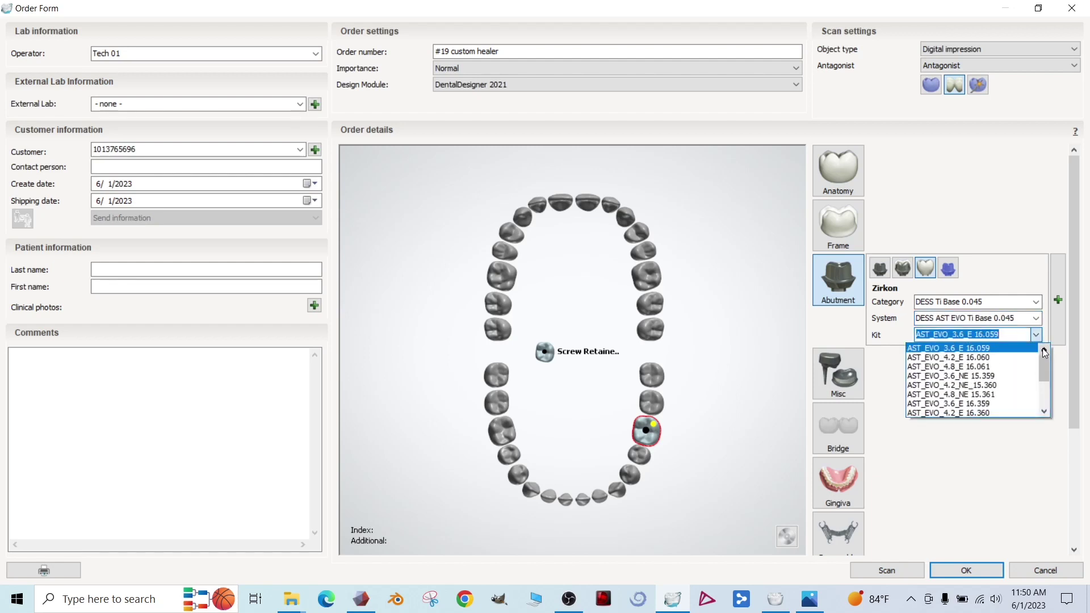
type("4.8")
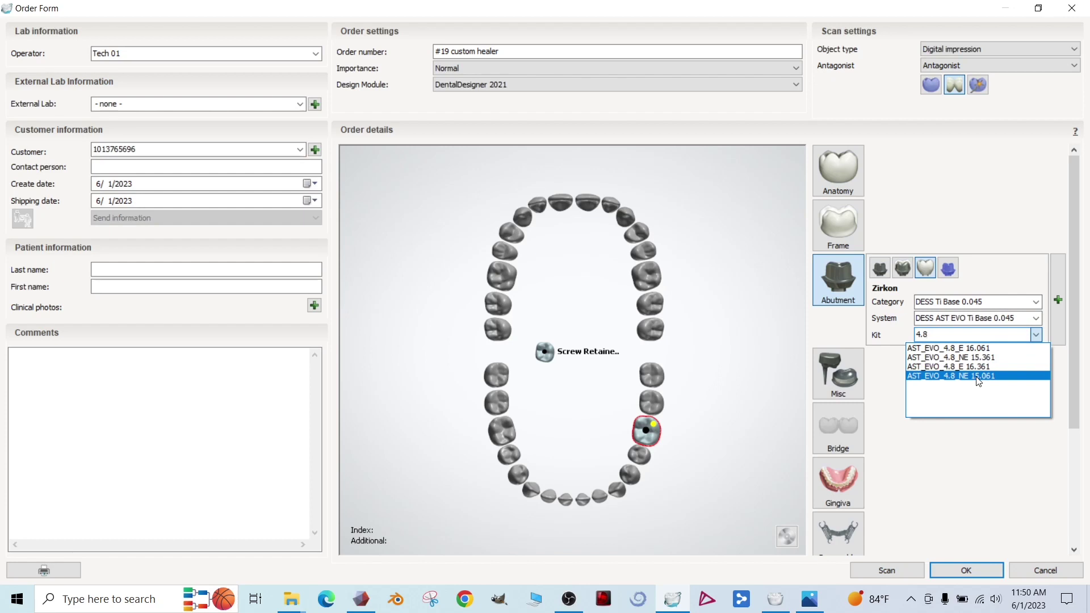
left_click(1017, 376)
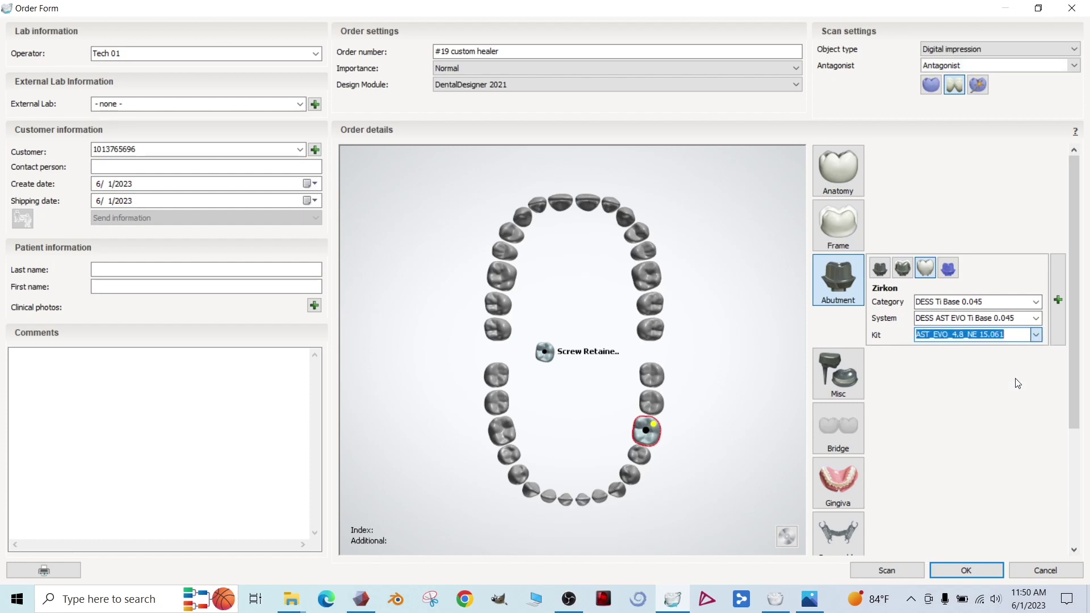
Set the antagonist scan to None and save the order.
left_click(962, 63)
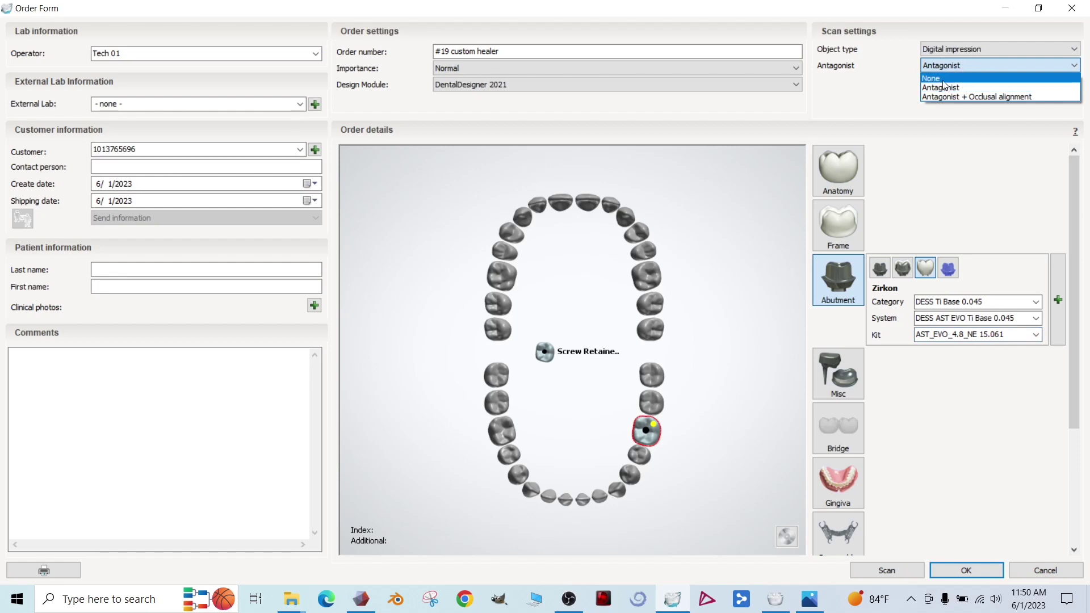
left_click(942, 79)
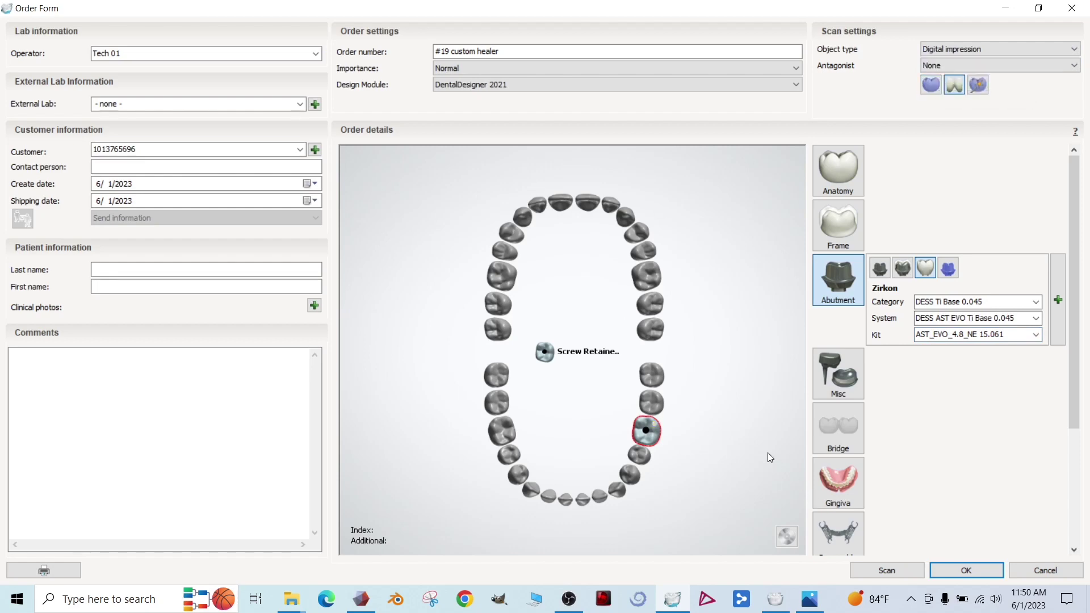
left_click(747, 435)
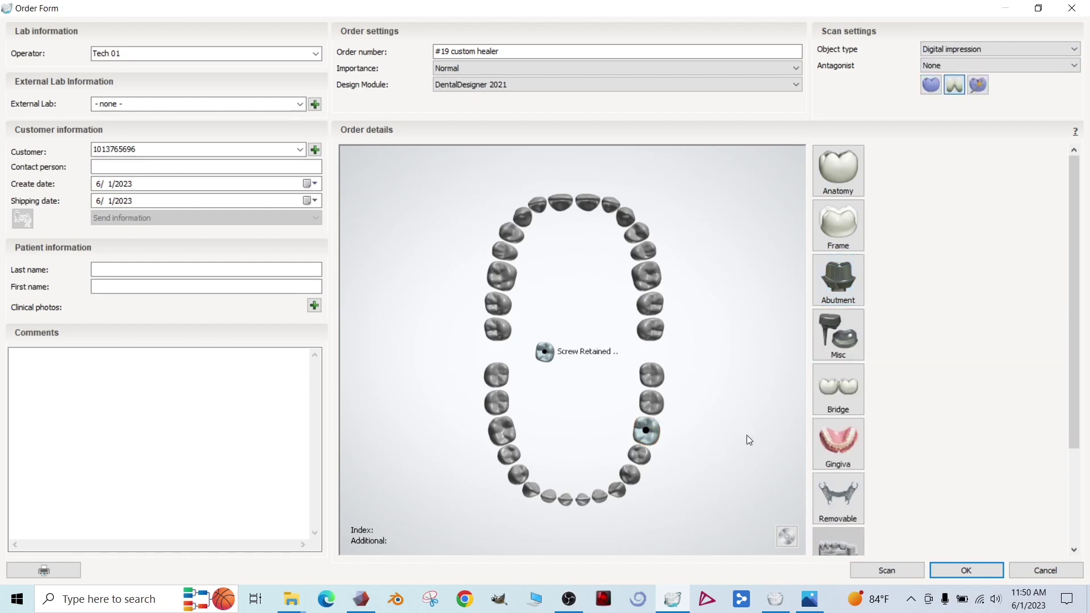
left_click(966, 571)
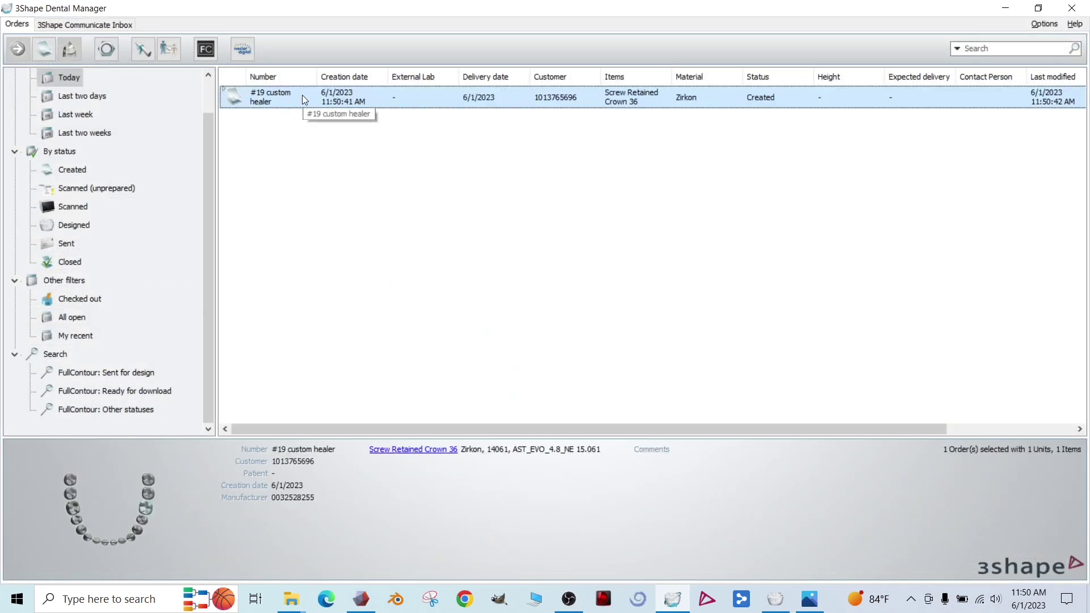
Import LowerJawScanWithImplantInfo into the #19 custom healer order as both the gingival scan and the abutment alignment scan.
right_click(302, 95)
left_click(362, 108)
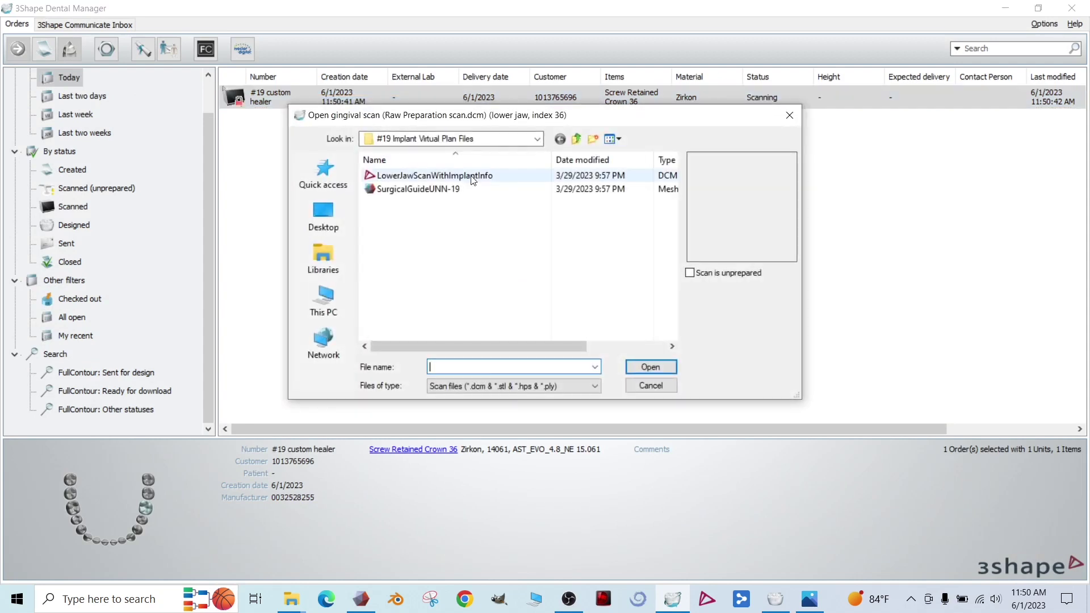
left_click(471, 177)
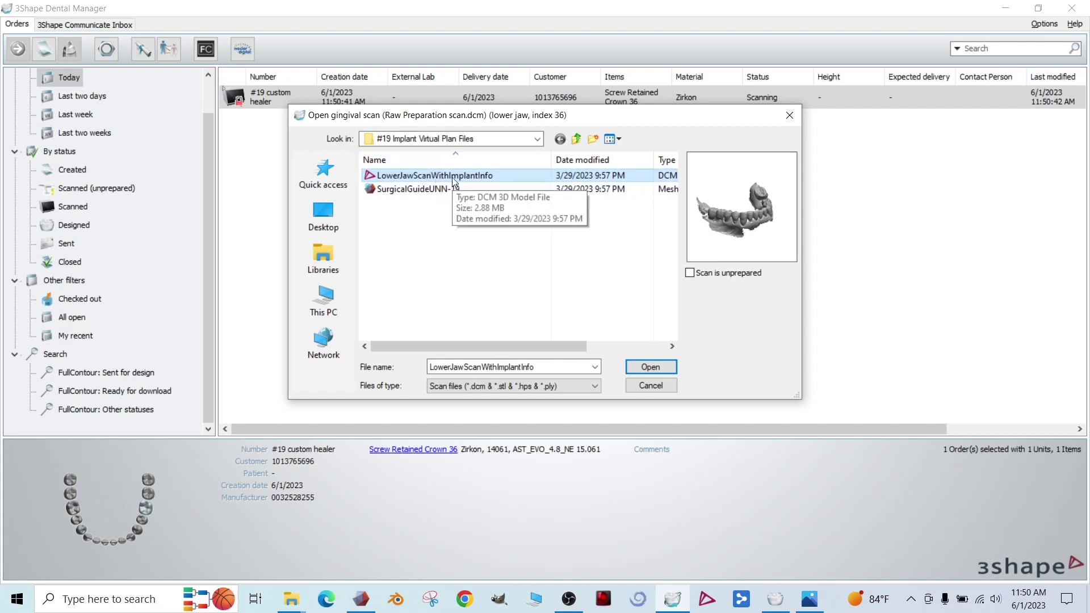
left_click(635, 368)
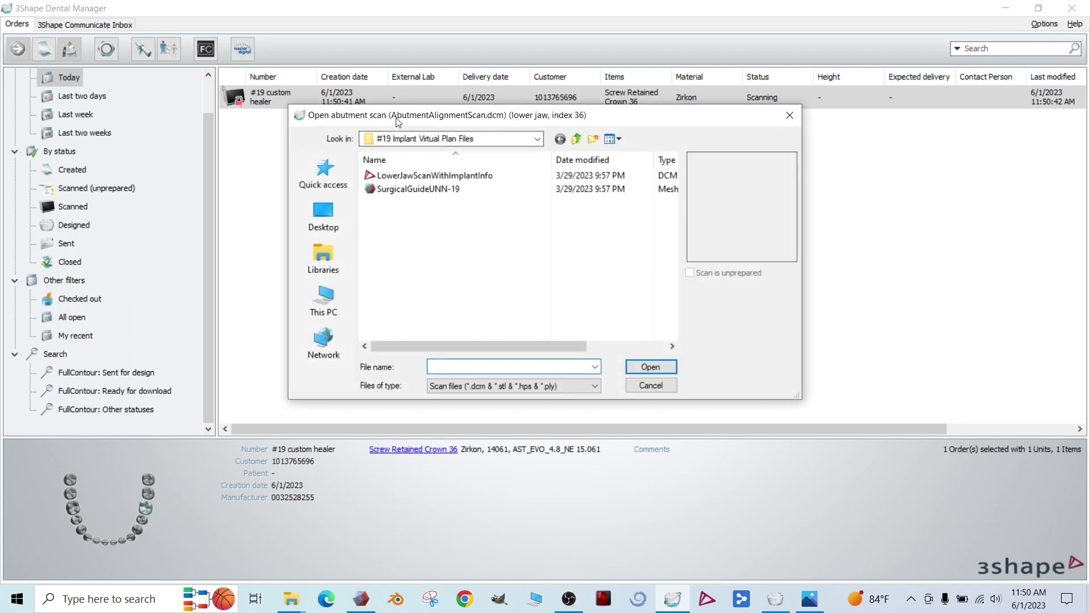
left_click(435, 175)
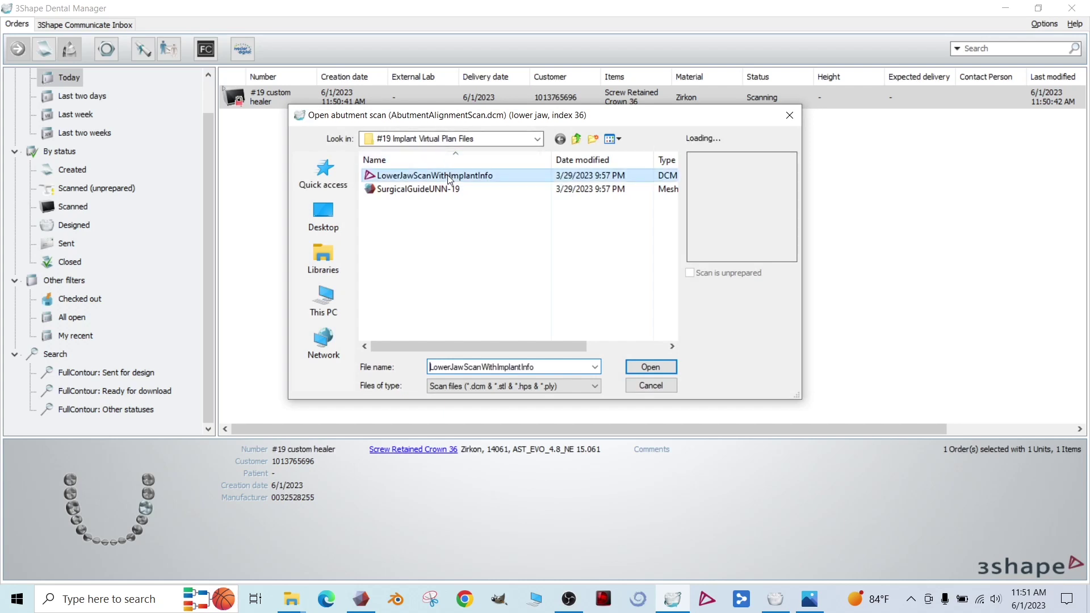
left_click(650, 367)
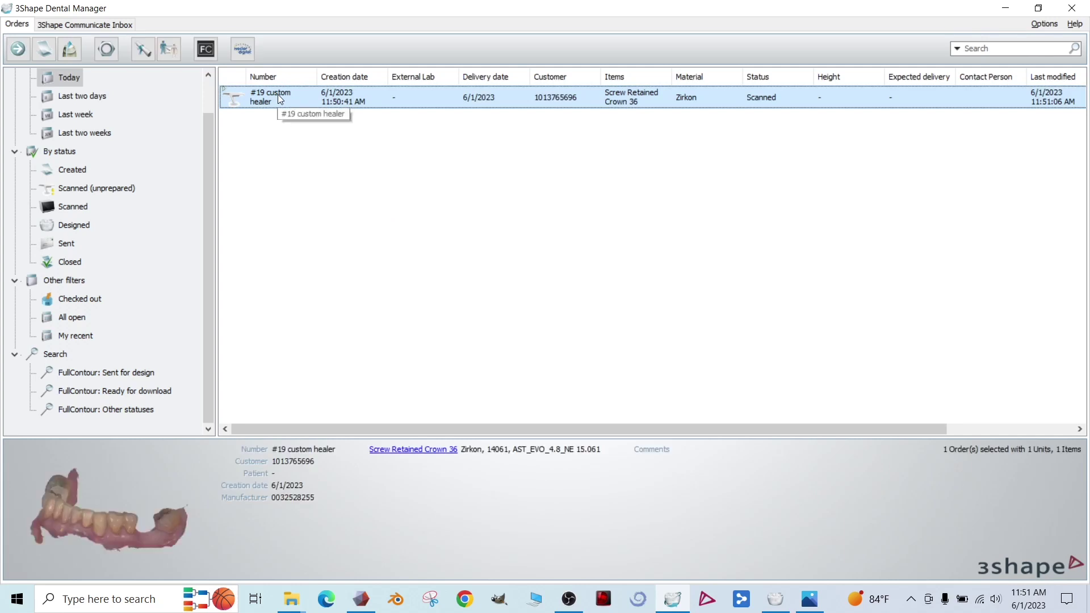
Open the order for design and, in the Segmentation stage, make the lower jaw scan semi-transparent around the implant.
right_click(278, 97)
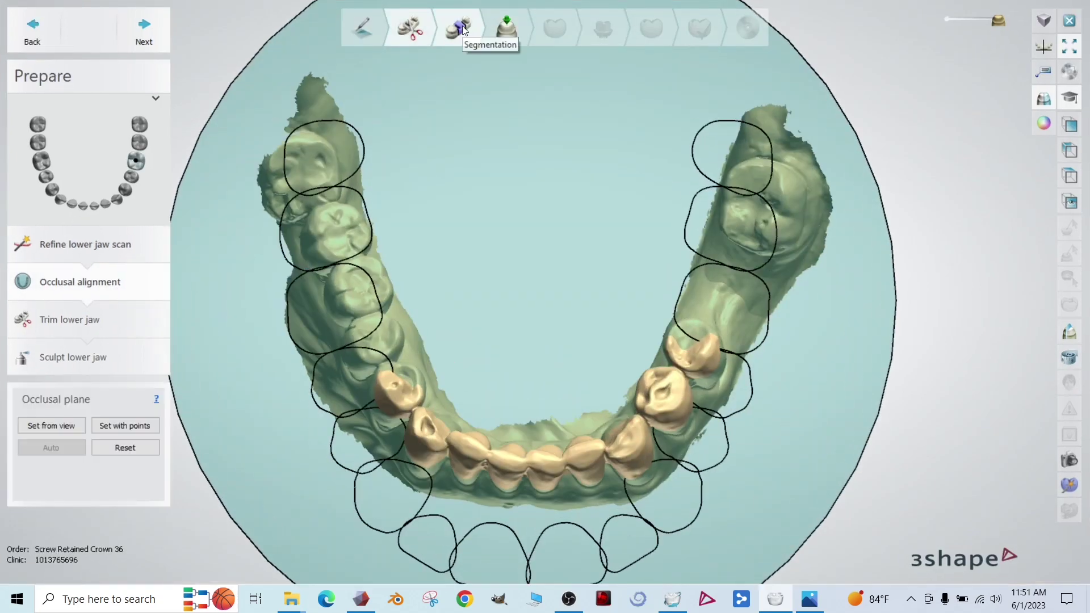
left_click(462, 26)
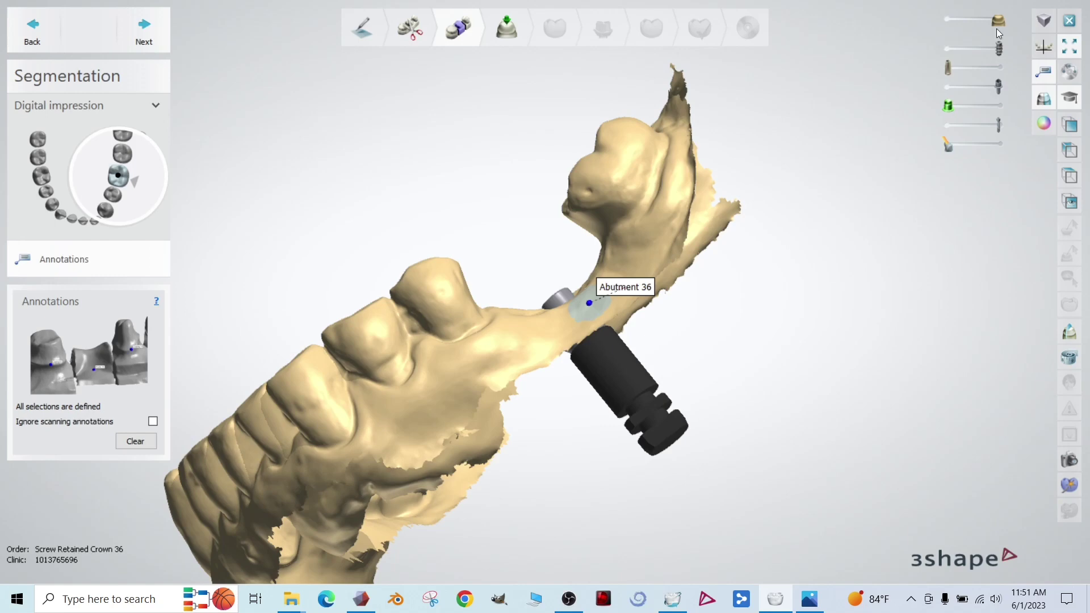
left_click_drag(994, 21, 978, 22)
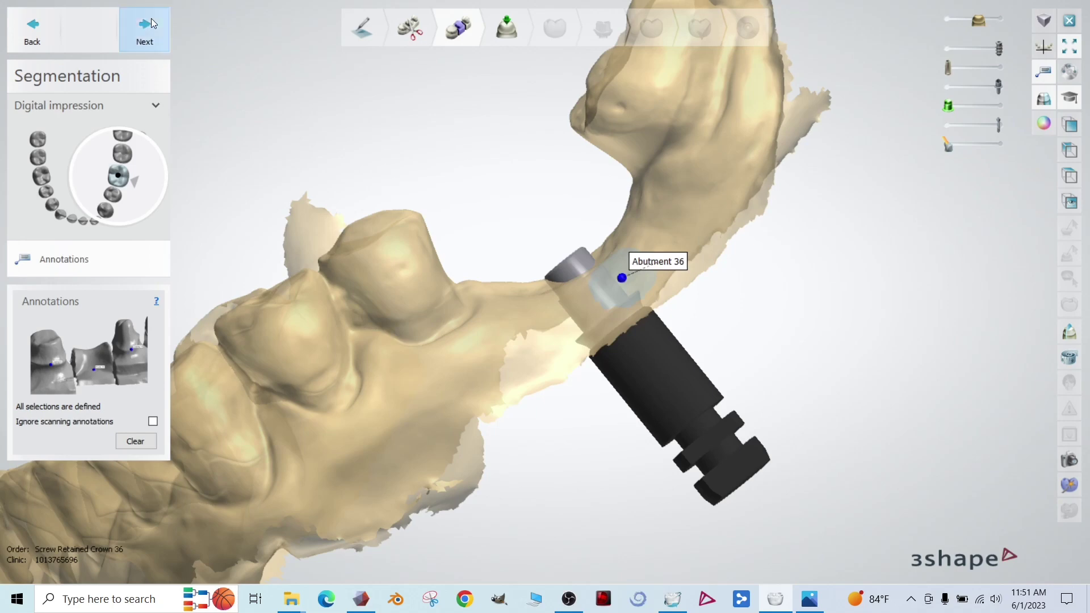
Accept the abutment 36 annotation and the insertion direction to reach the Anatomy pre-design stage.
left_click(146, 35)
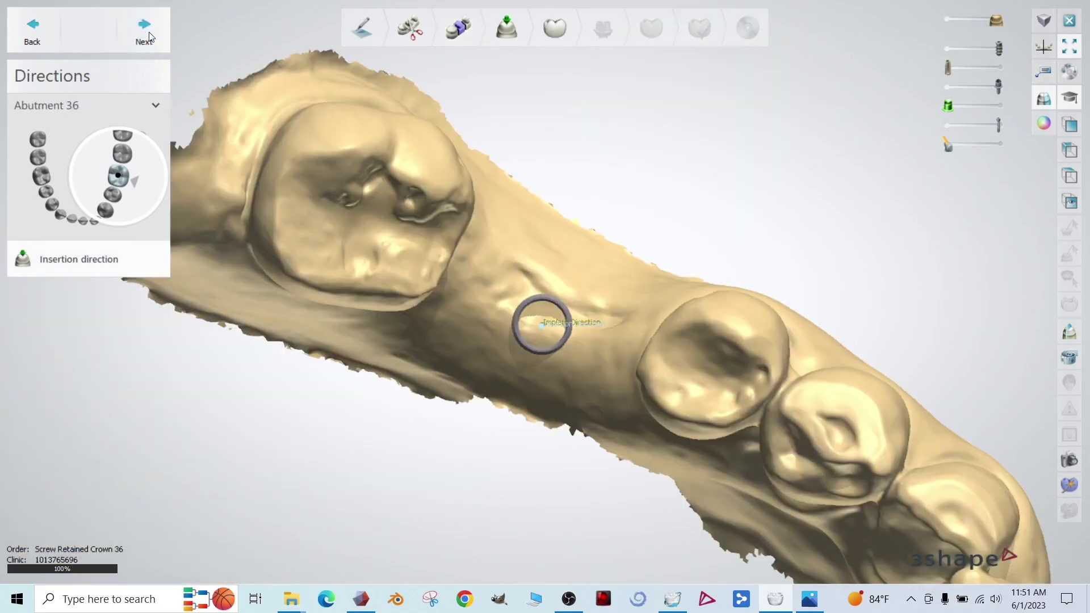
left_click(149, 31)
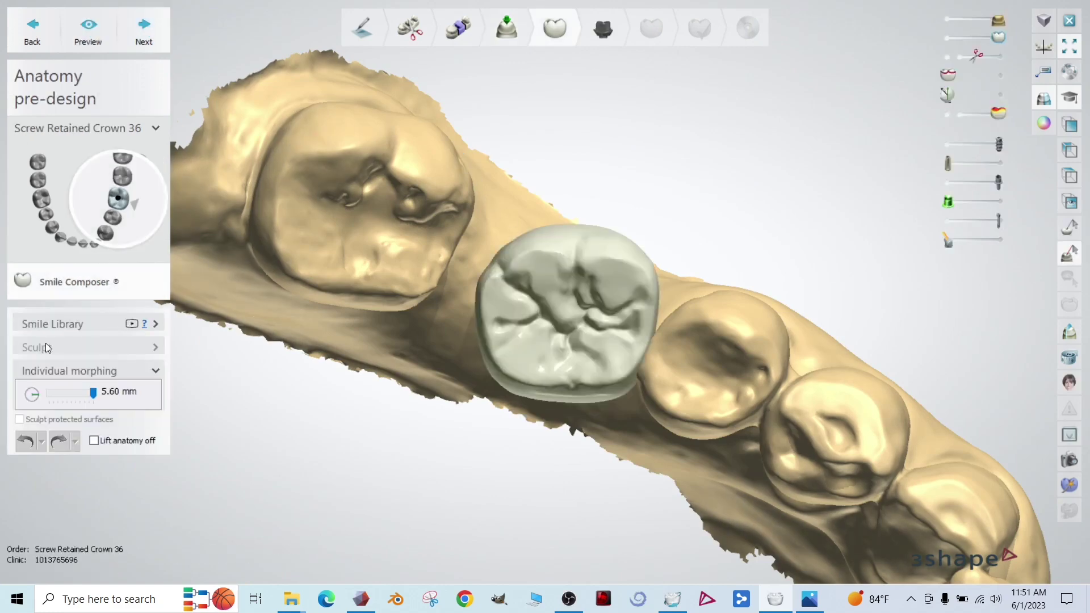
Rotate the crown 36 anatomy to follow the arch and fit it between the neighbouring teeth from the occlusal view.
left_click(65, 344)
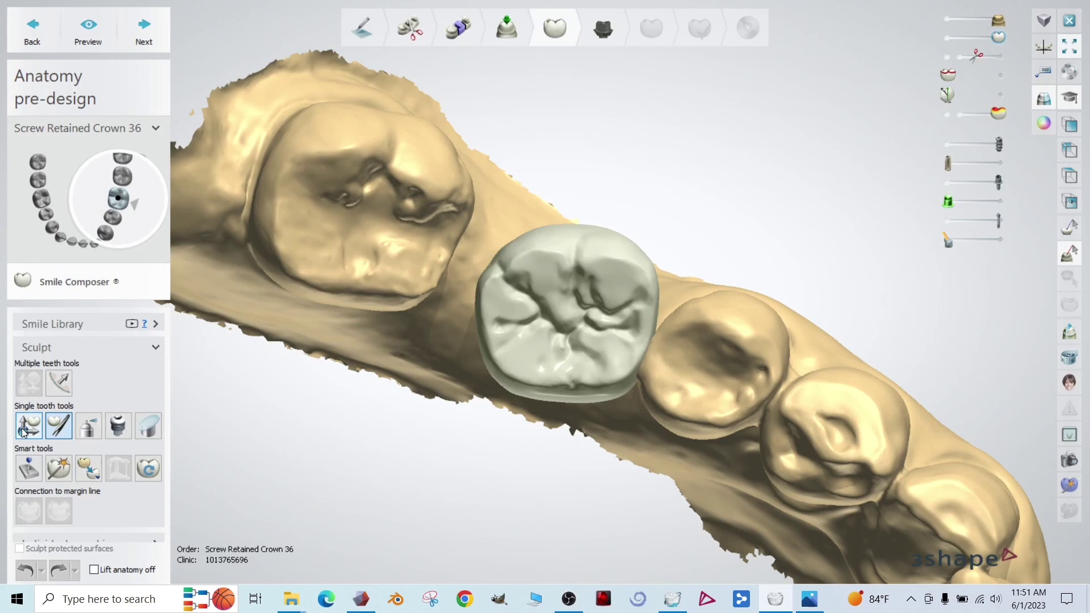
right_click(1058, 480)
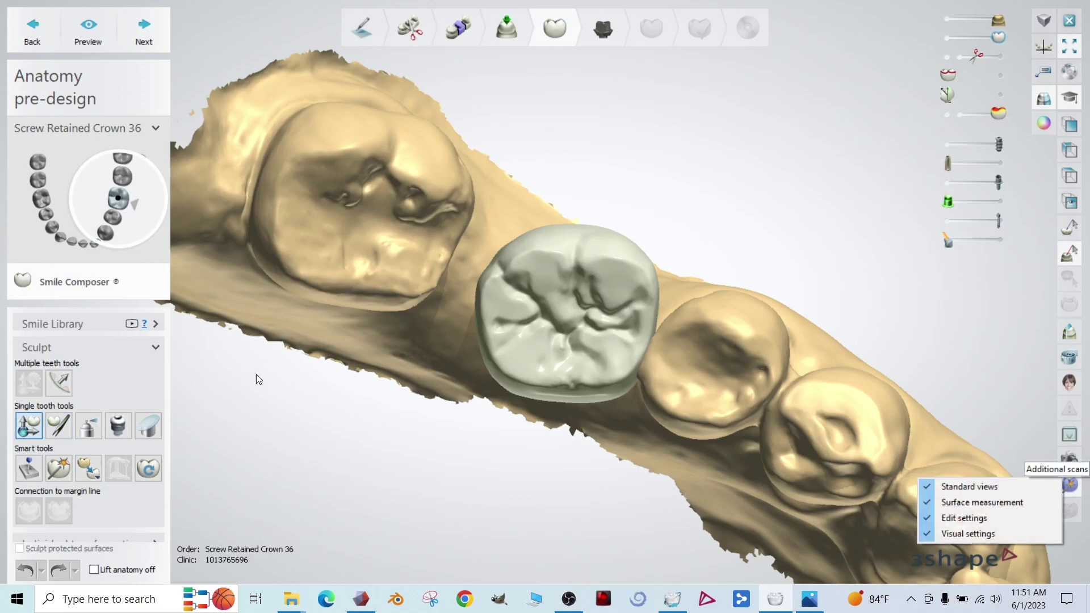
left_click(36, 426)
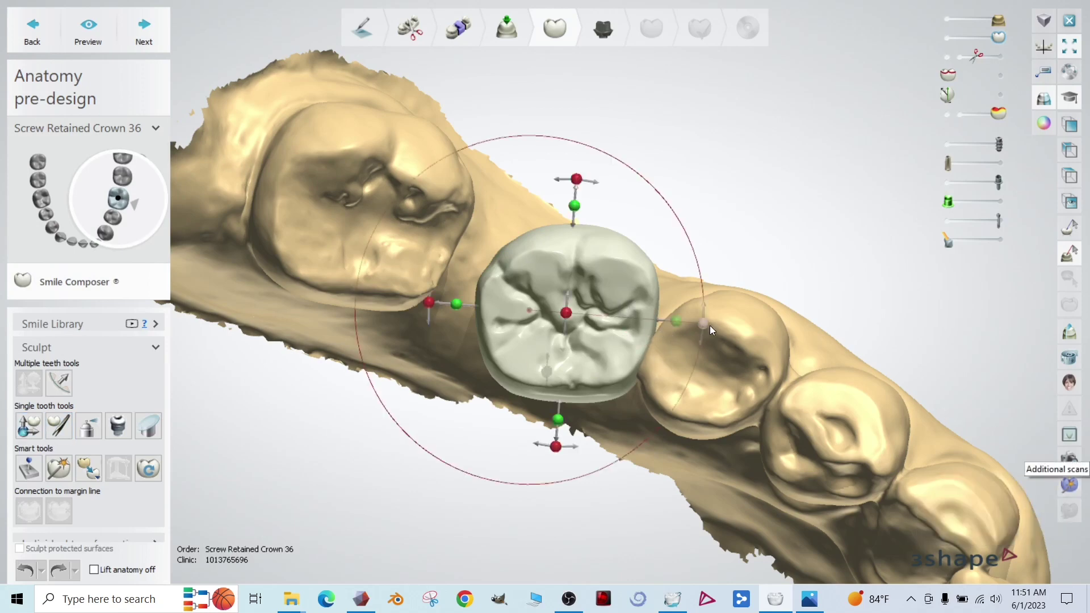
left_click_drag(703, 325, 675, 400)
left_click_drag(585, 396, 575, 354)
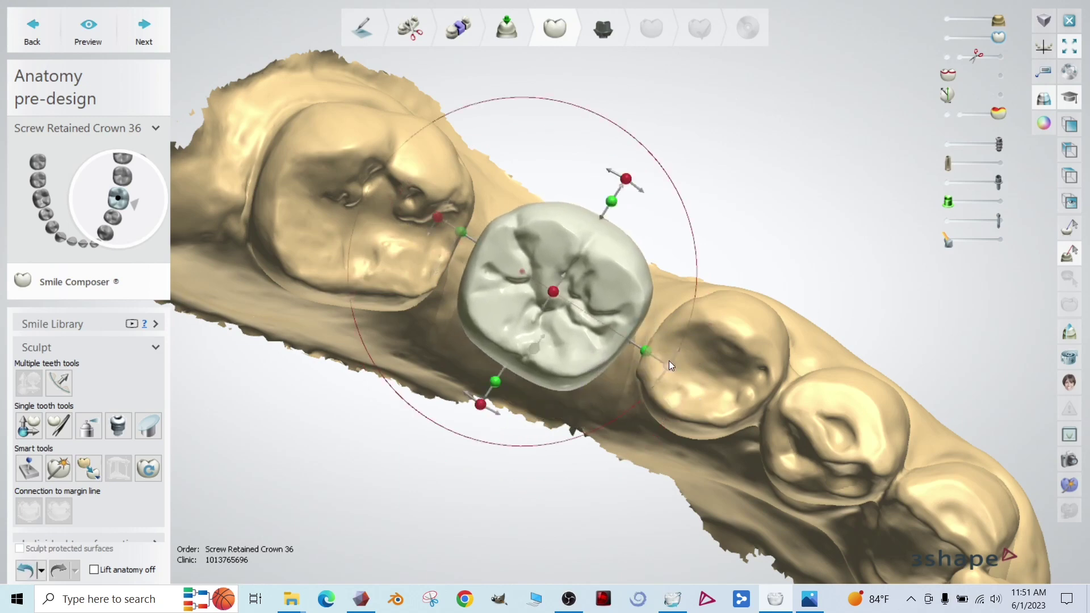
left_click_drag(670, 364, 668, 347)
left_click_drag(454, 235, 434, 240)
Adjust the crown's position and proportions from the side views, extending its base down toward the implant.
right_click_drag(760, 321, 650, 264)
left_click_drag(634, 210, 630, 219)
right_click_drag(630, 220, 637, 387)
left_click_drag(626, 366, 633, 370)
right_click_drag(633, 370, 550, 437)
left_click_drag(540, 406, 542, 417)
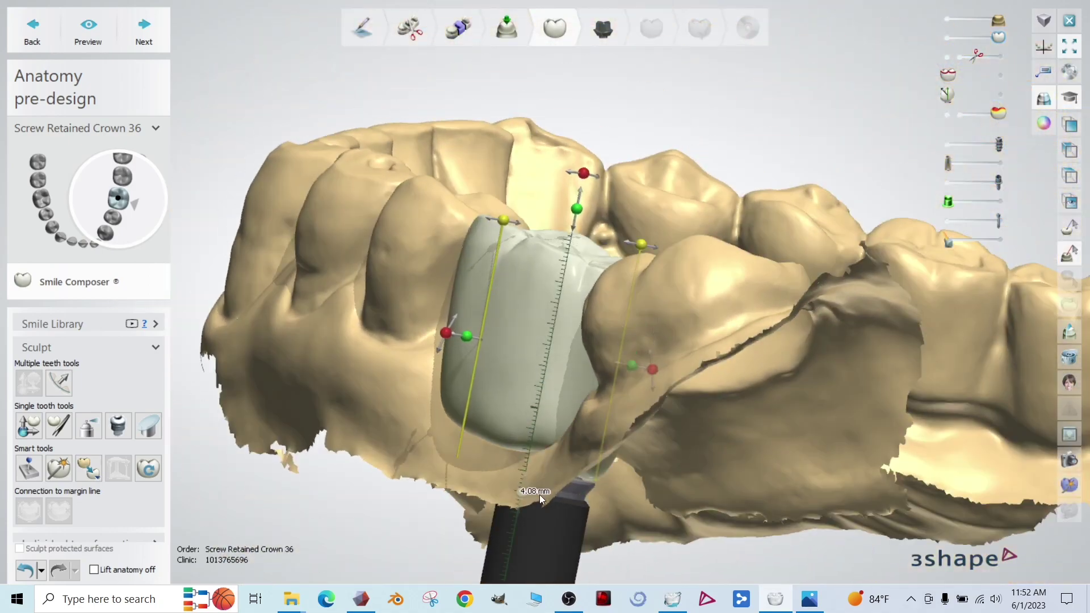
Make the lower jaw scan semi-transparent and start morphing the crown's buccal base toward the implant connection.
right_click_drag(539, 498, 599, 392)
left_click_drag(993, 21, 958, 23)
mouse_move(669, 437)
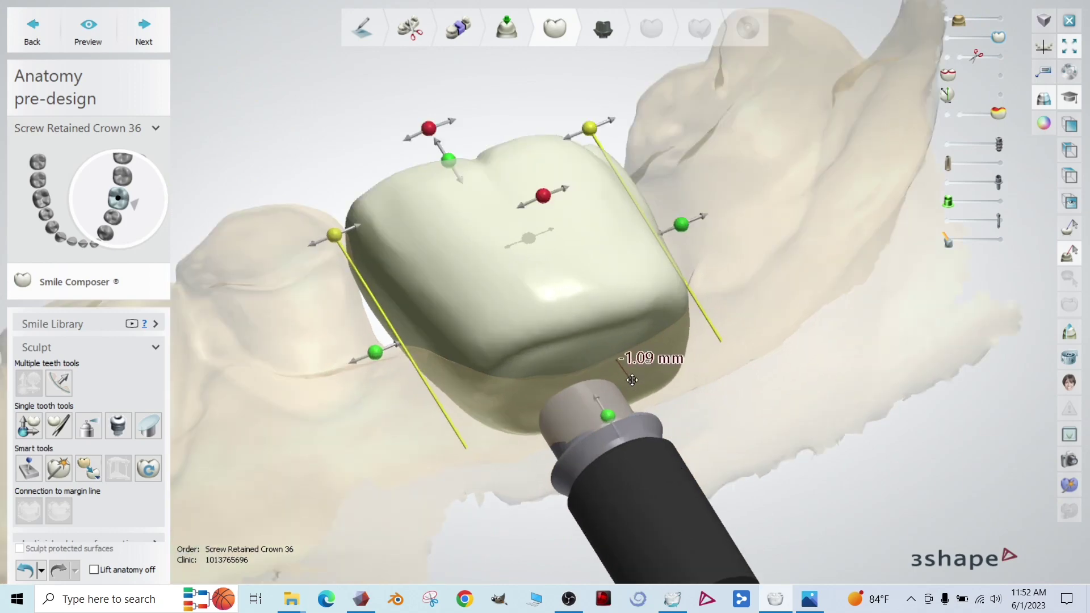
left_click(65, 424)
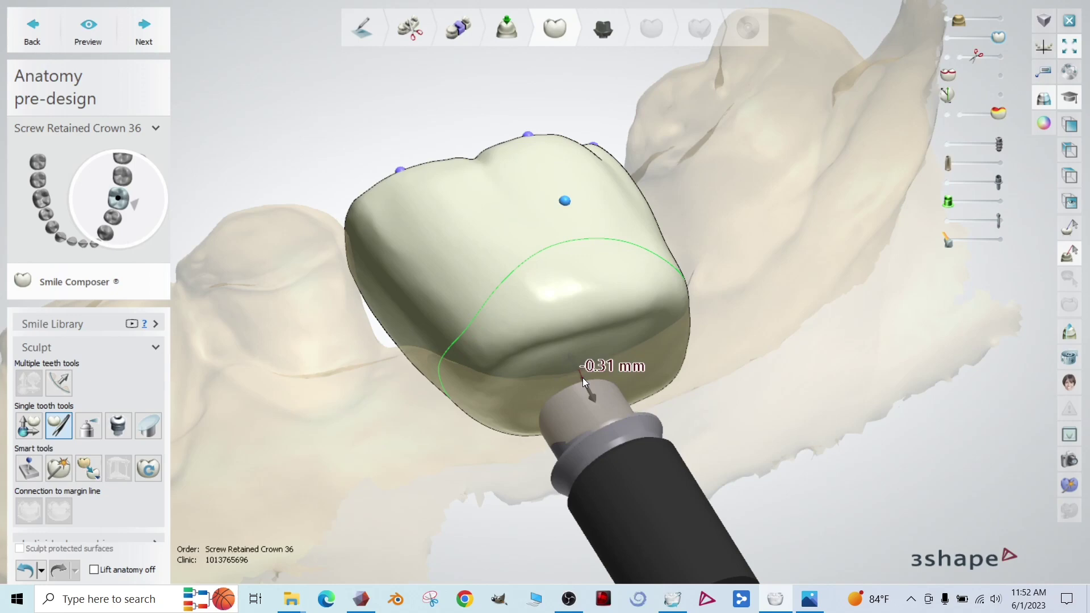
mouse_move(582, 377)
left_mouse_down()
mouse_move(580, 386)
mouse_move(543, 328)
mouse_move(492, 200)
left_mouse_up()
Morph the crown's lower lingual and buccal edges outward so its base covers the implant interface.
mouse_move(555, 300)
right_mouse_down()
mouse_move(669, 394)
mouse_move(757, 343)
mouse_move(856, 260)
mouse_move(732, 341)
right_mouse_up()
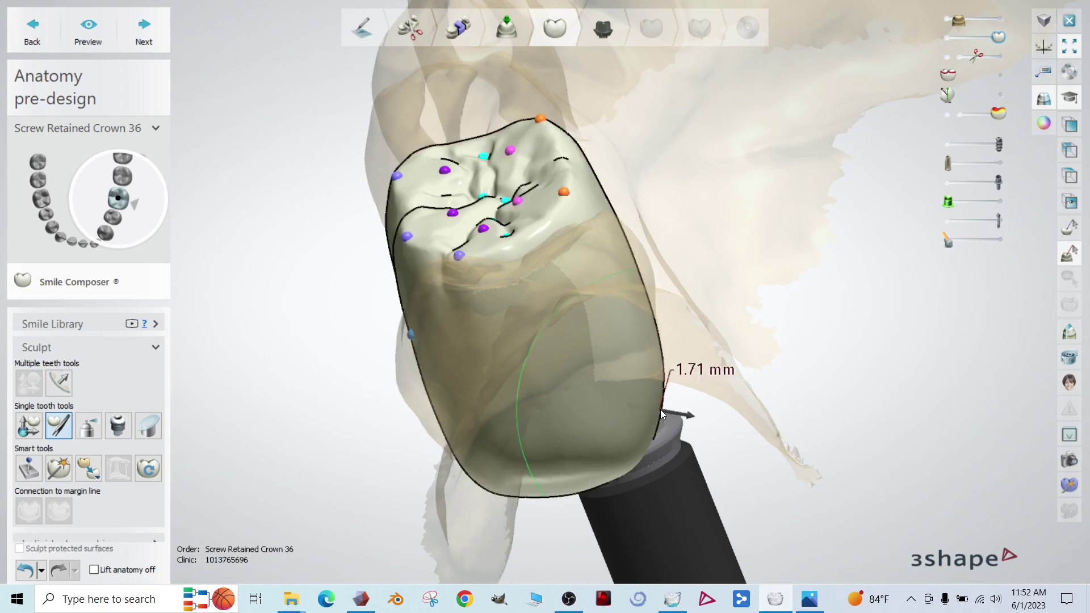
left_click_drag(661, 408, 702, 343)
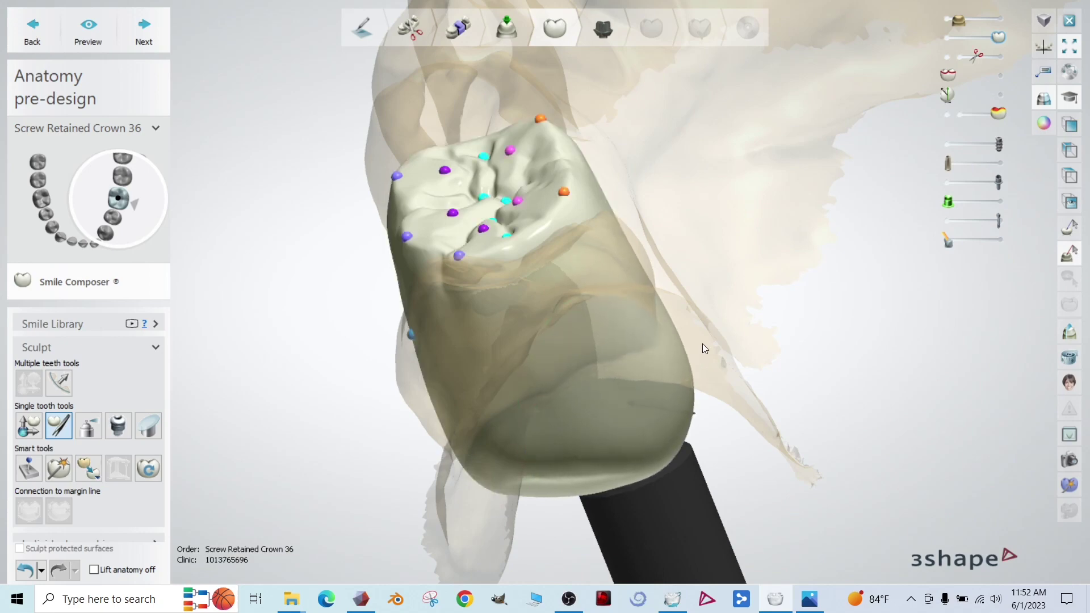
right_click_drag(488, 475, 473, 470)
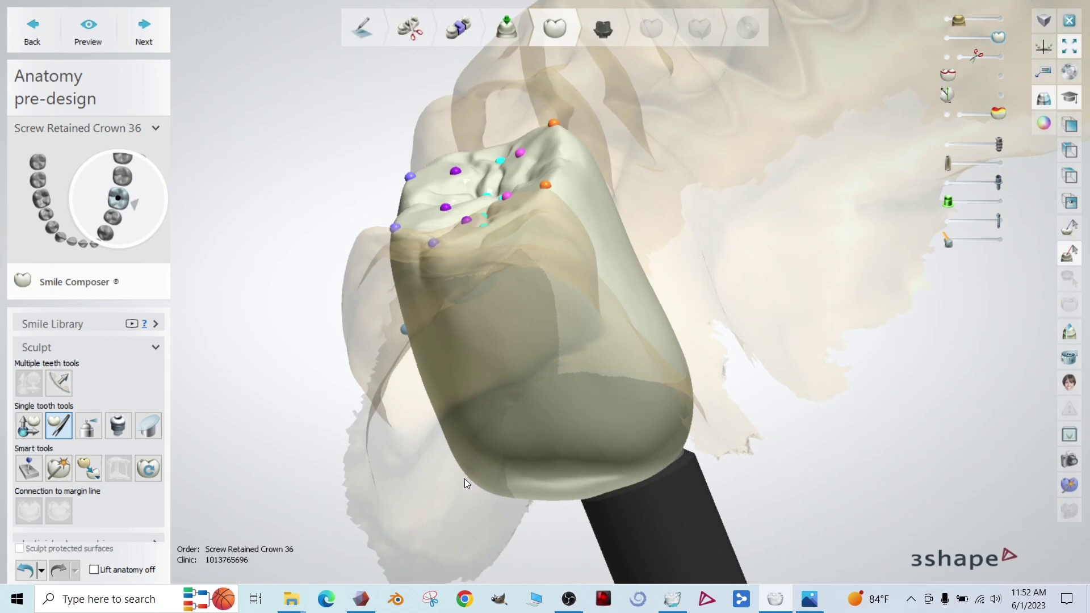
mouse_move(456, 457)
left_mouse_down()
mouse_move(462, 444)
mouse_move(467, 488)
left_mouse_up()
right_click_drag(484, 472, 678, 401)
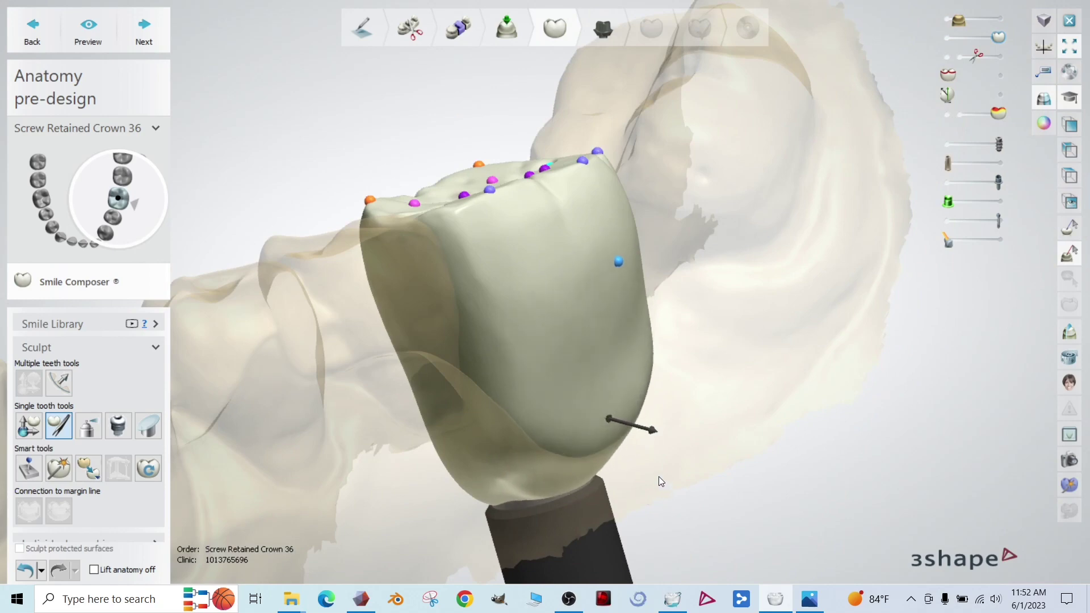
mouse_move(658, 475)
right_mouse_down()
mouse_move(642, 453)
mouse_move(673, 438)
mouse_move(655, 433)
right_mouse_up()
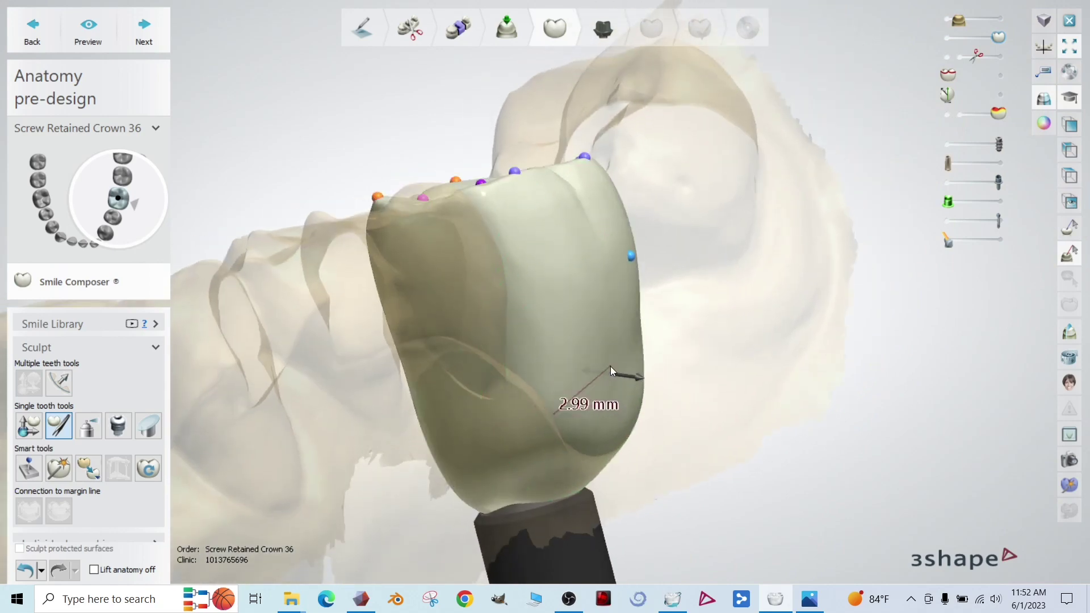
Restore the jaw scan's opacity and reshape the crown's mesial and distal walls beside the neighbouring teeth.
left_click_drag(963, 23, 1029, 24)
right_click_drag(624, 369, 637, 432)
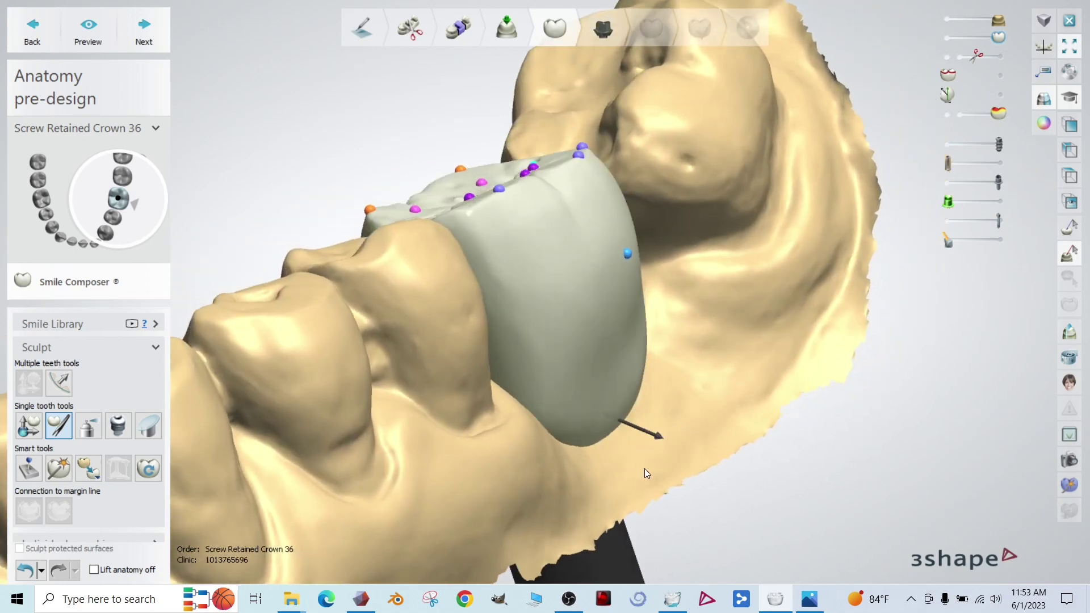
right_click_drag(649, 483, 458, 446)
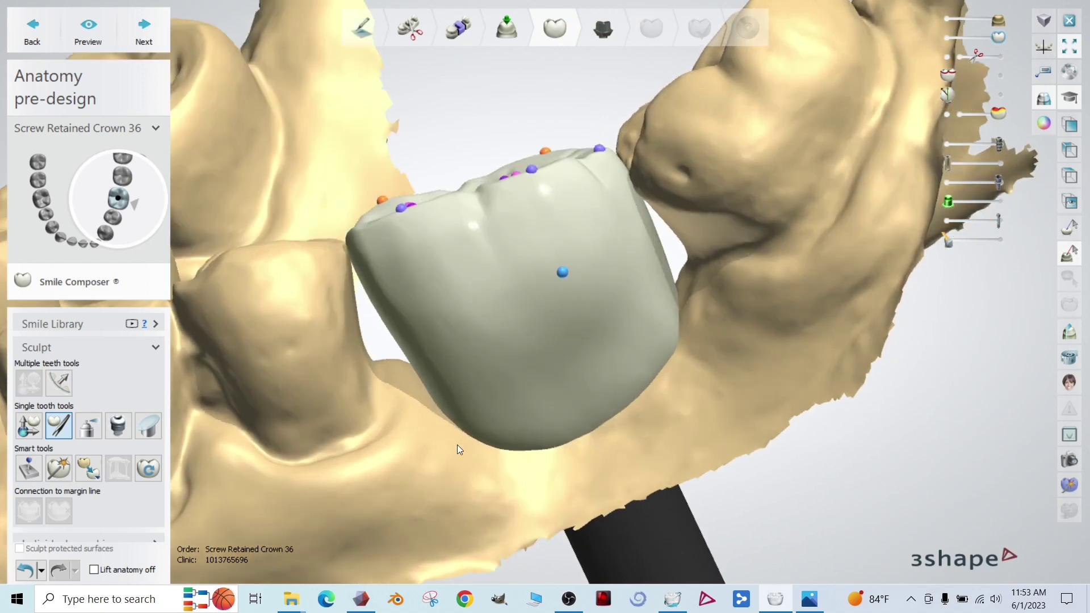
right_click_drag(495, 483, 415, 385)
left_click_drag(440, 368, 424, 353)
right_click_drag(659, 285, 716, 295)
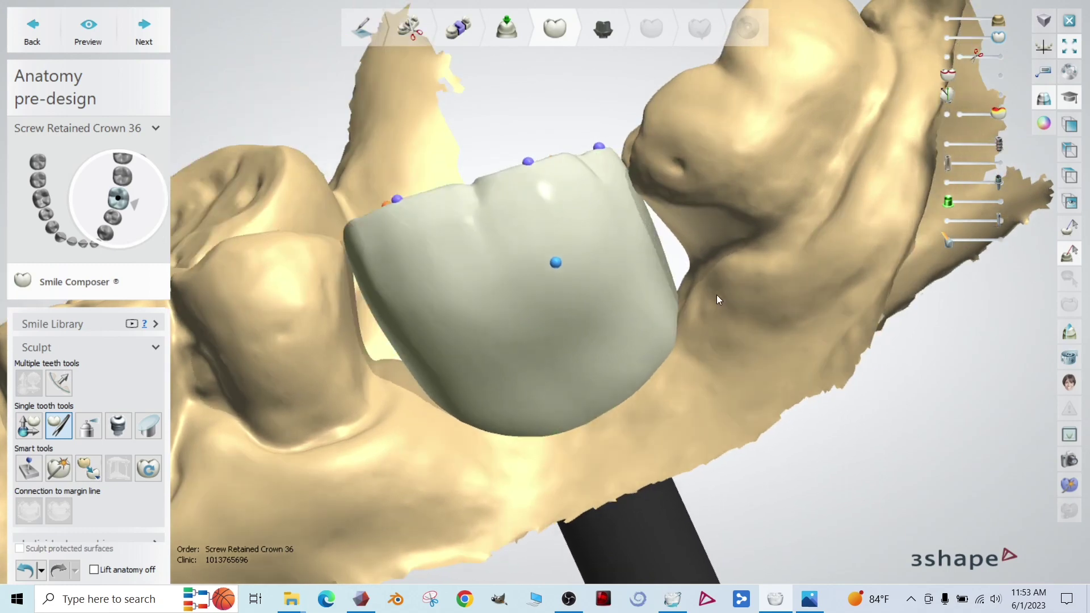
mouse_move(671, 282)
left_mouse_down()
mouse_move(678, 273)
mouse_move(669, 291)
left_mouse_up()
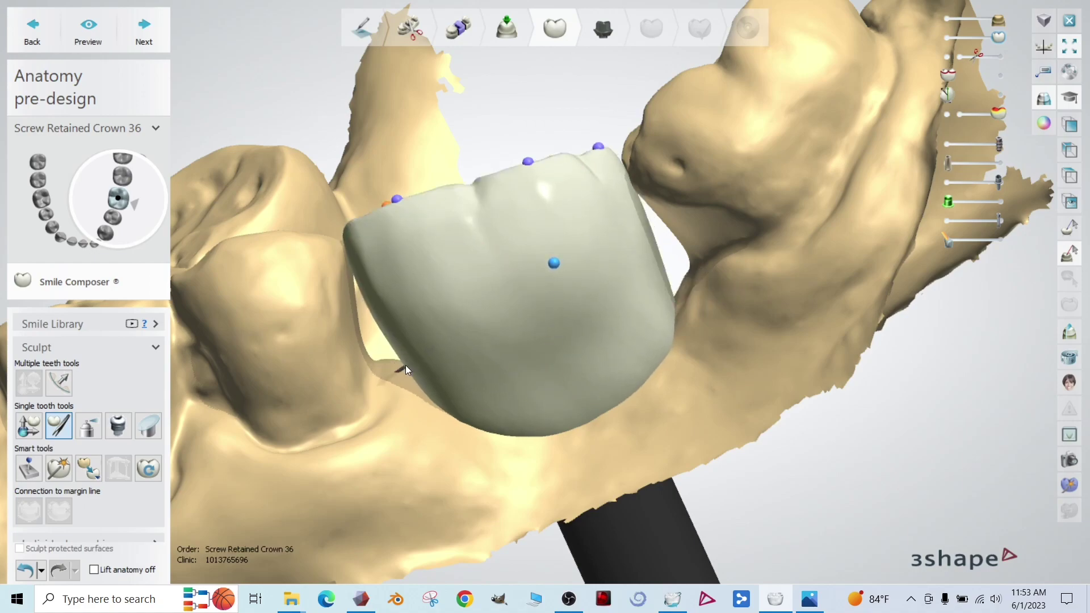
Morph the crown's base contour near the gingiva and implant, and dismiss the Citrix Workspace update notice.
mouse_move(405, 366)
right_mouse_down()
mouse_move(416, 243)
mouse_move(683, 267)
mouse_move(776, 241)
mouse_move(749, 365)
mouse_move(713, 370)
mouse_move(738, 340)
mouse_move(653, 376)
right_mouse_up()
mouse_move(652, 376)
left_mouse_down()
mouse_move(680, 384)
mouse_move(672, 417)
mouse_move(672, 406)
mouse_move(642, 410)
left_mouse_up()
mouse_move(637, 408)
right_mouse_down()
mouse_move(627, 454)
mouse_move(550, 432)
mouse_move(561, 381)
mouse_move(589, 342)
mouse_move(628, 327)
mouse_move(641, 336)
mouse_move(679, 310)
mouse_move(676, 277)
right_mouse_up()
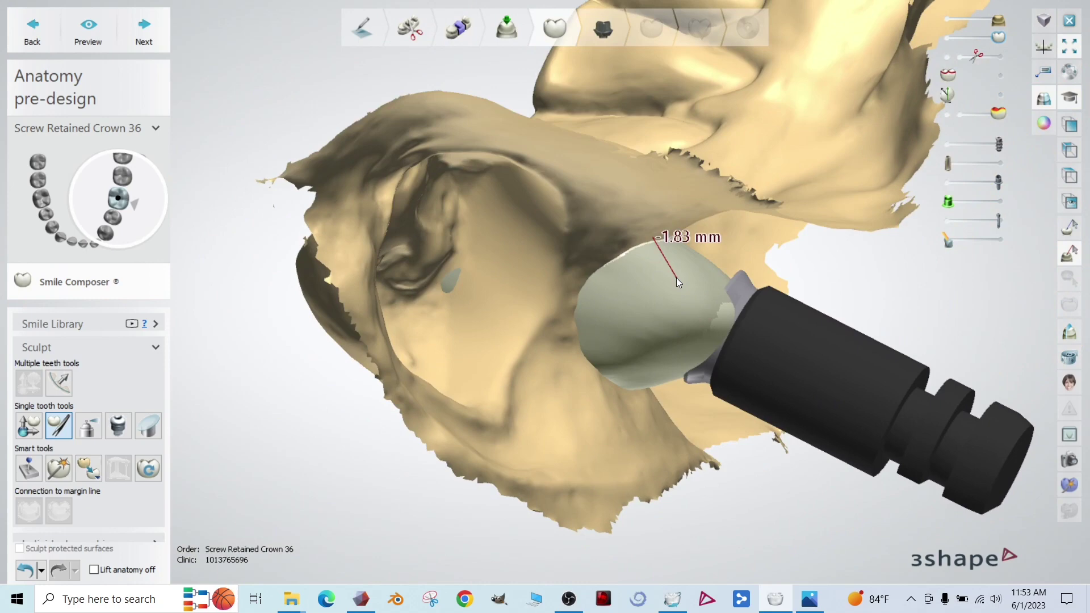
left_click_drag(688, 247, 709, 222)
right_click_drag(710, 217, 681, 296)
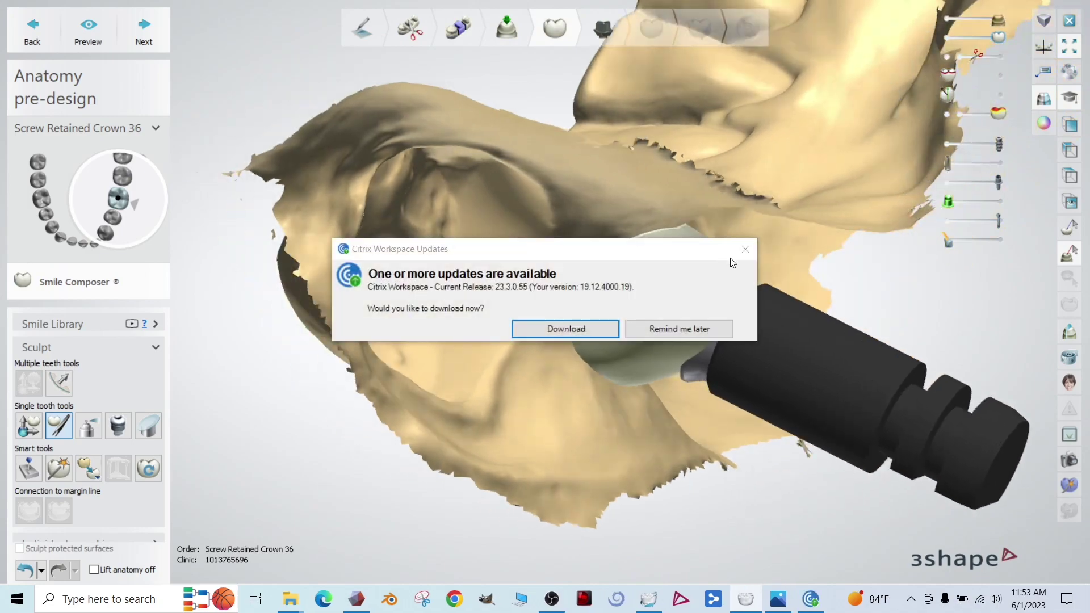
left_click(745, 249)
Smooth the crown's buccal surface and gingival edge with the wax knife.
right_click_drag(744, 274, 563, 275)
right_click_drag(413, 469, 694, 352)
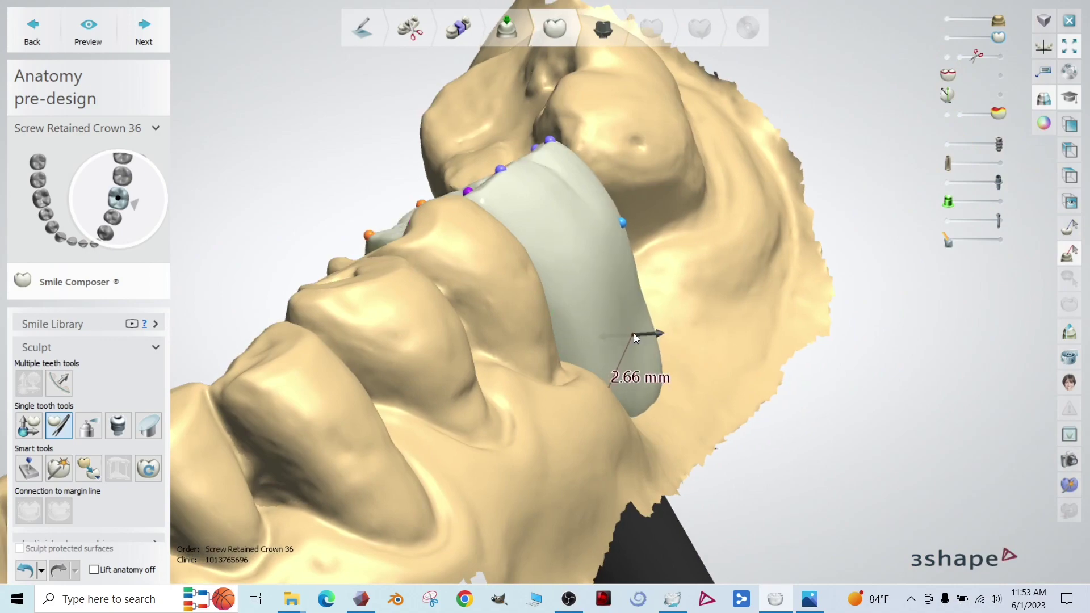
right_click_drag(634, 332, 718, 267)
scroll(717, 265, "up", 1)
right_click_drag(542, 284, 540, 352)
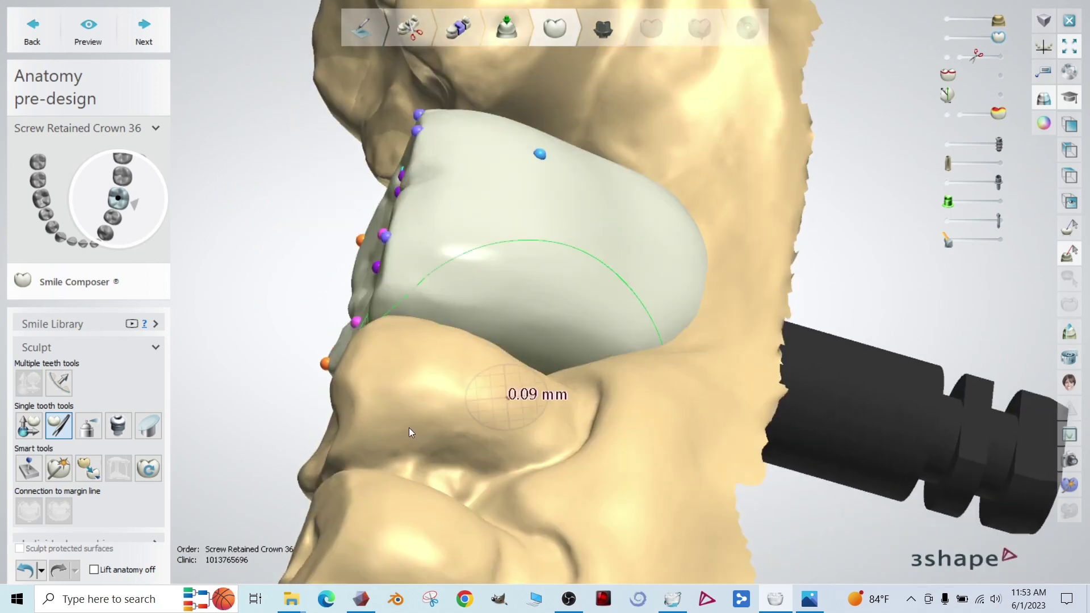
left_click(93, 420)
left_click(93, 420)
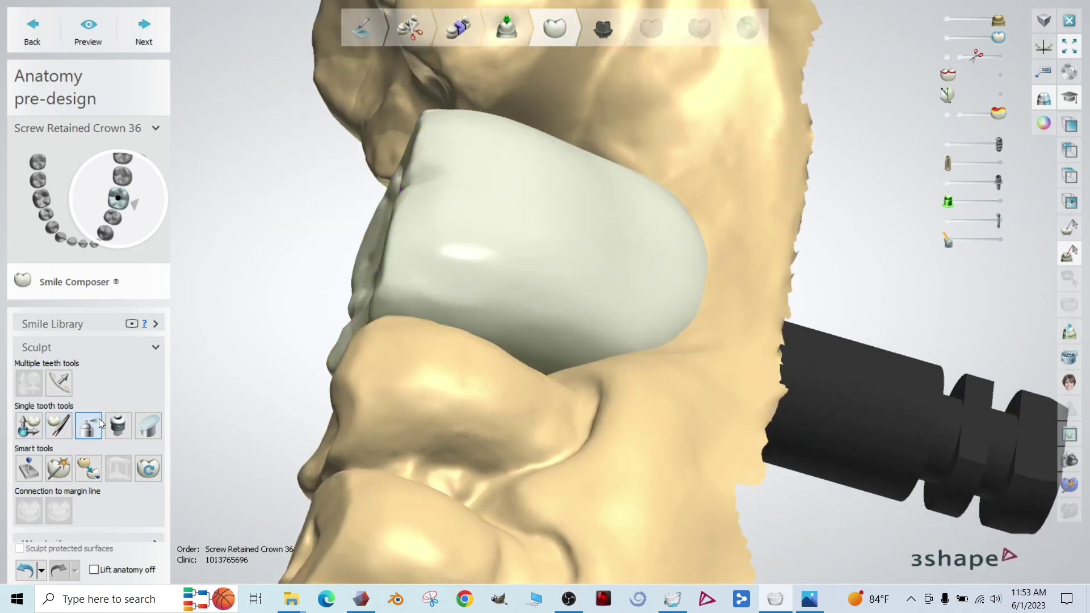
left_click(102, 540)
right_click_drag(641, 228, 617, 265)
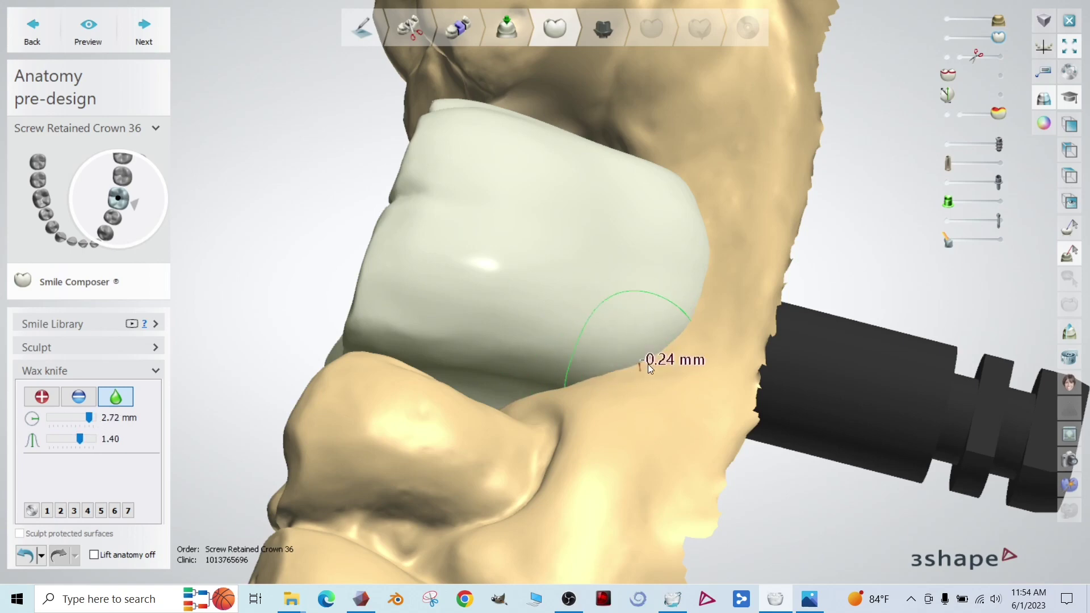
right_click_drag(677, 243, 693, 271)
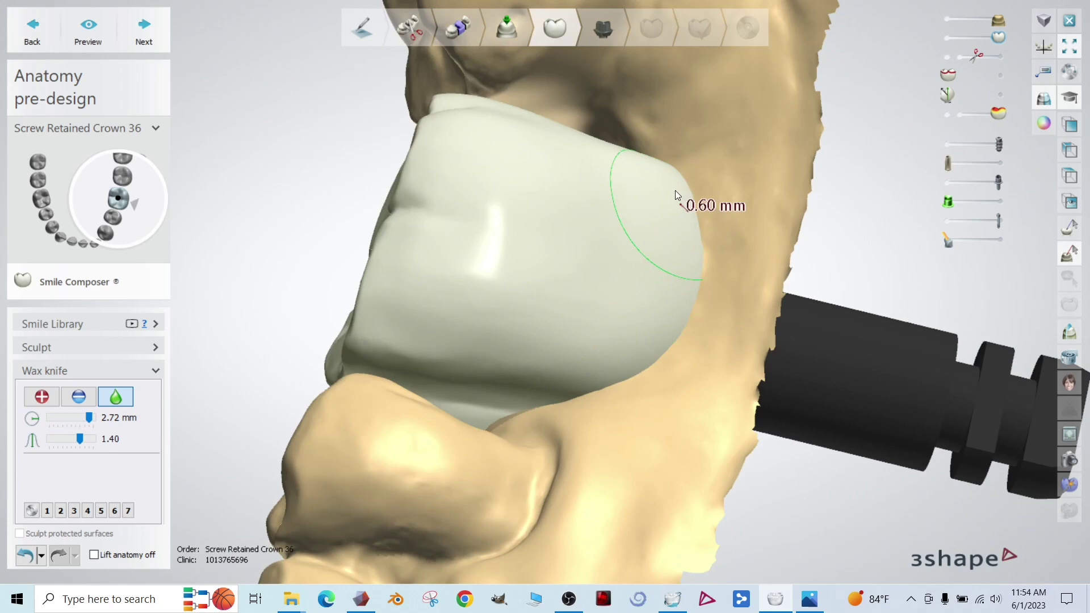
mouse_move(674, 193)
right_mouse_down()
mouse_move(669, 207)
mouse_move(658, 175)
right_mouse_up()
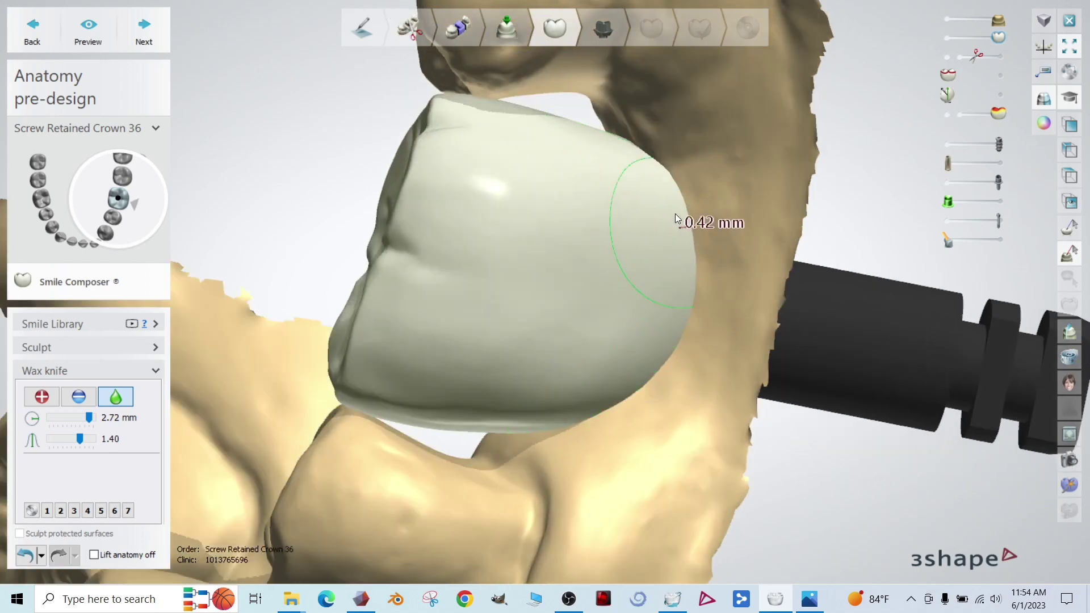
Raise the wax knife's smoothing level to 1.80 and smooth the crown's lingual side near the gingiva.
mouse_move(607, 187)
right_mouse_down()
mouse_move(772, 249)
mouse_move(467, 426)
right_mouse_up()
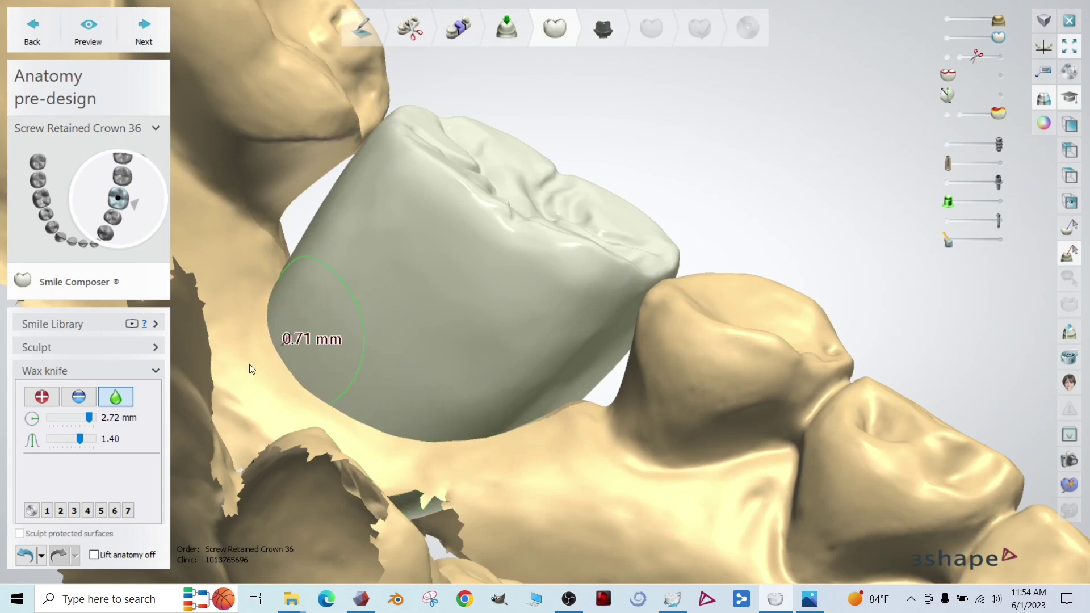
left_click_drag(84, 441, 90, 441)
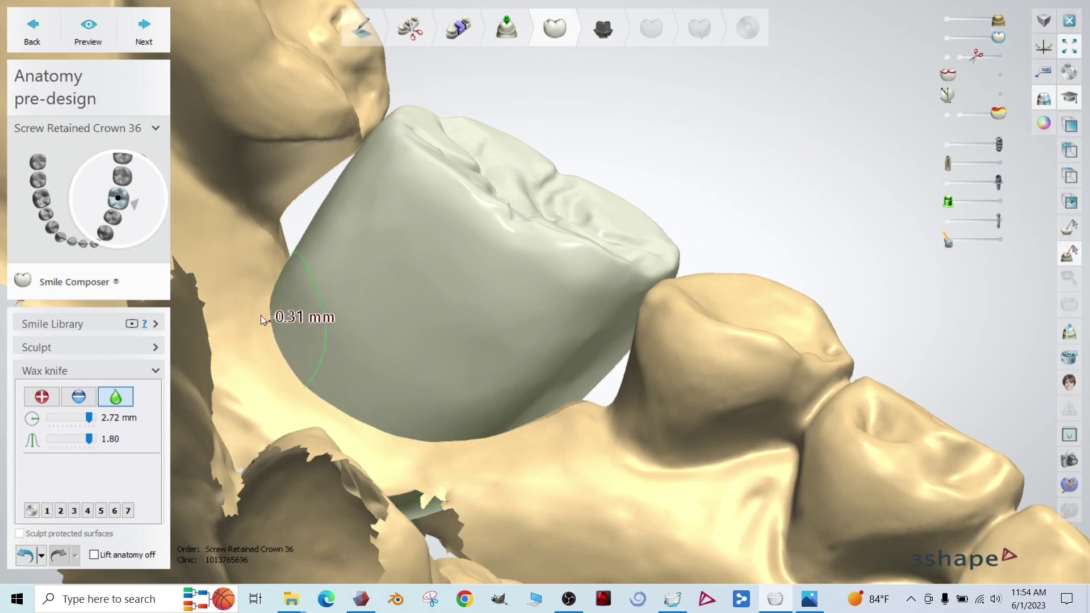
mouse_move(261, 315)
right_mouse_down()
mouse_move(287, 353)
mouse_move(284, 322)
right_mouse_up()
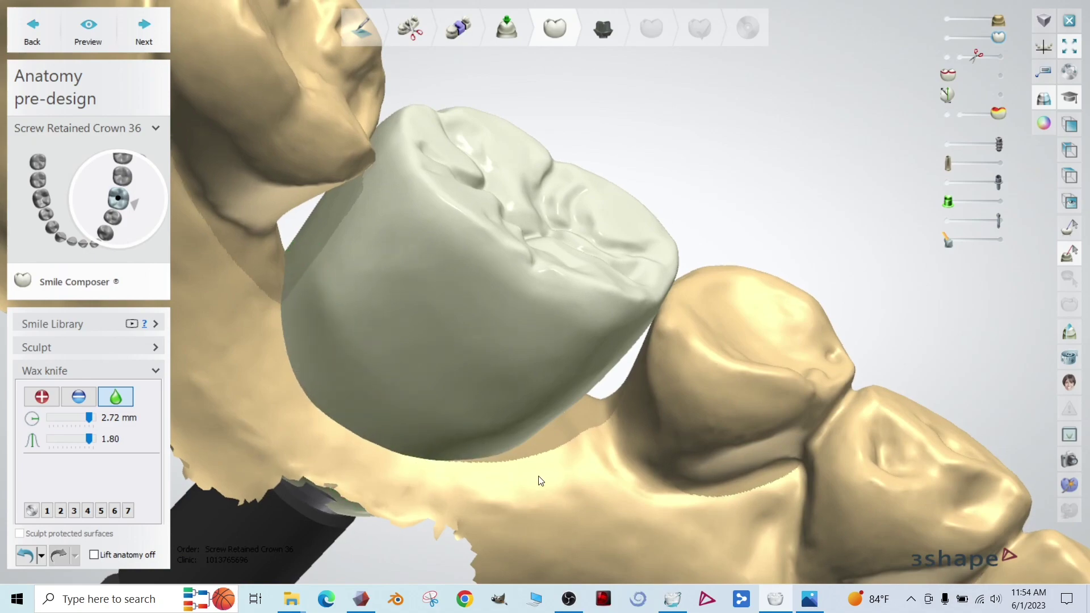
right_click_drag(540, 480, 589, 449)
scroll(611, 414, "down", 8)
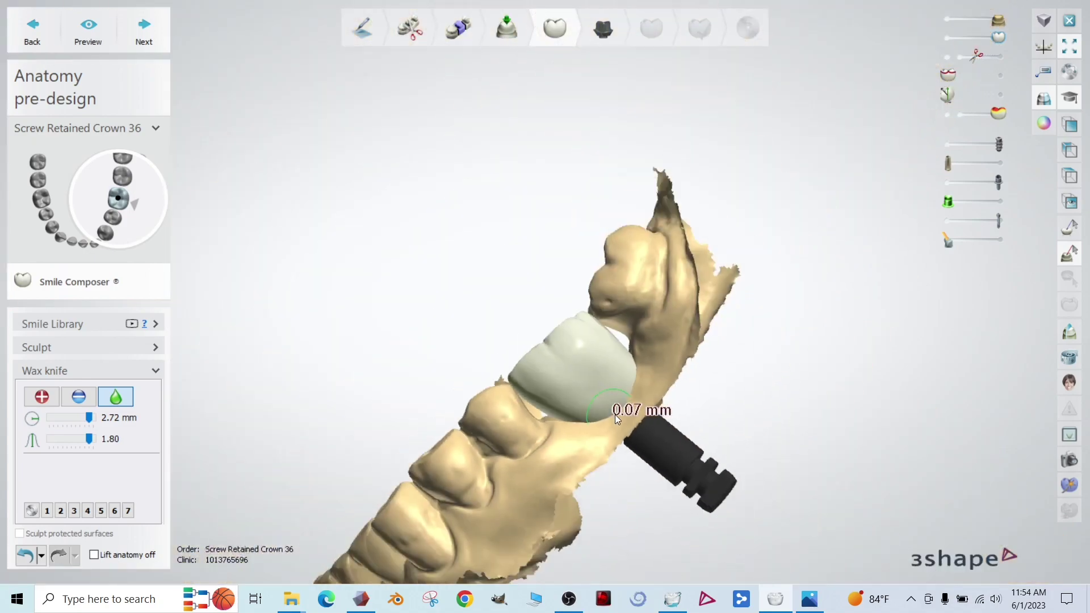
mouse_move(615, 414)
right_mouse_down()
mouse_move(730, 393)
mouse_move(860, 339)
mouse_move(710, 397)
mouse_move(571, 483)
mouse_move(693, 319)
mouse_move(632, 402)
right_mouse_up()
scroll(691, 322, "up", 8)
right_click_drag(570, 490, 328, 396)
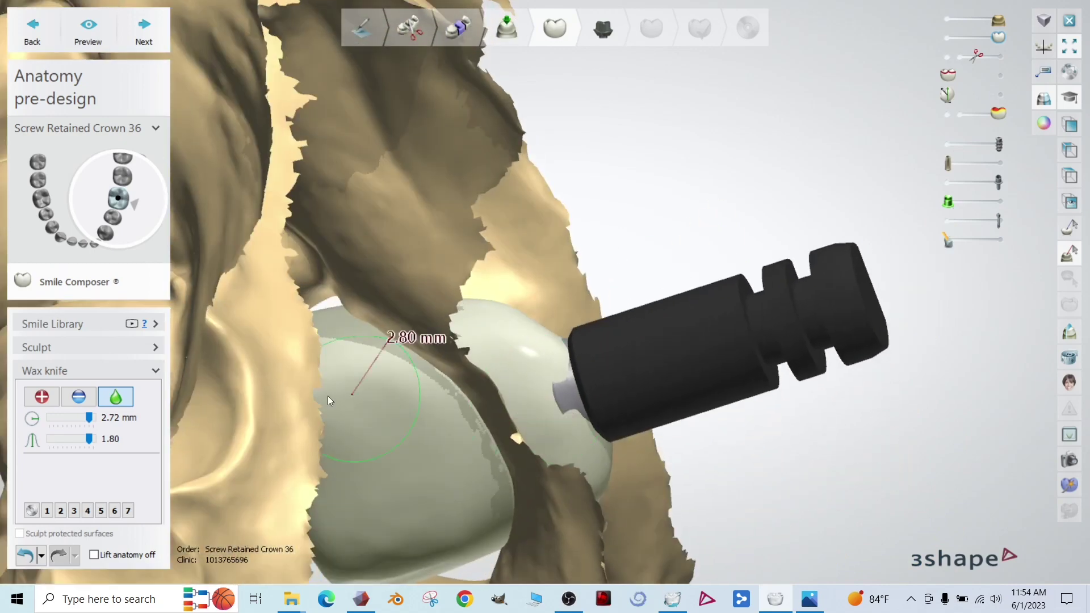
Switch the wax knife to adding material, check the crown around the implant, and advance to the Abutments/Post and Cores stage.
left_click(29, 398)
right_click_drag(574, 393, 543, 464)
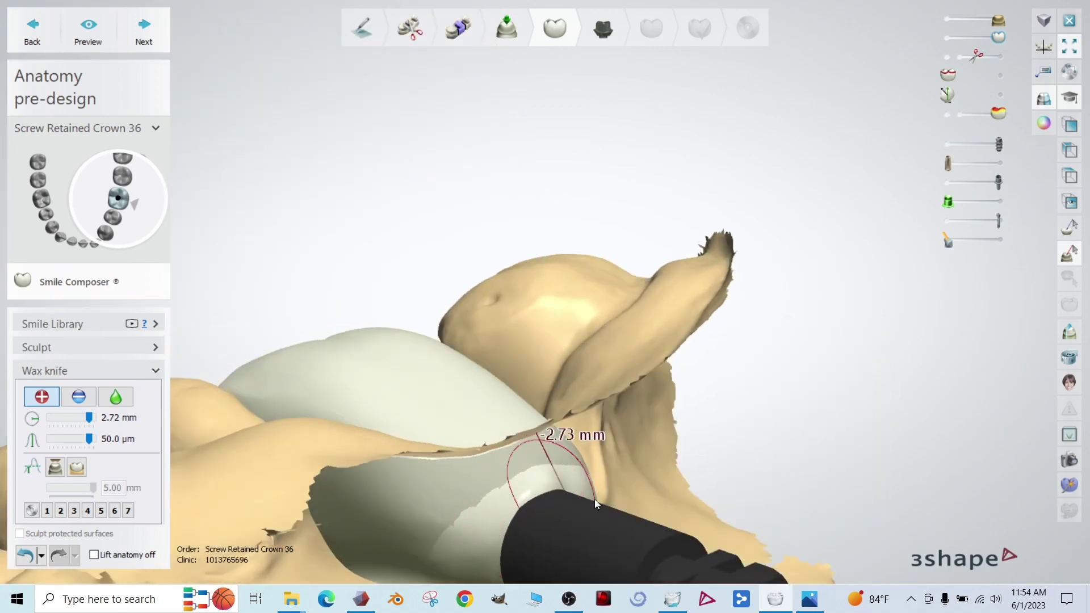
right_click_drag(764, 517, 883, 478)
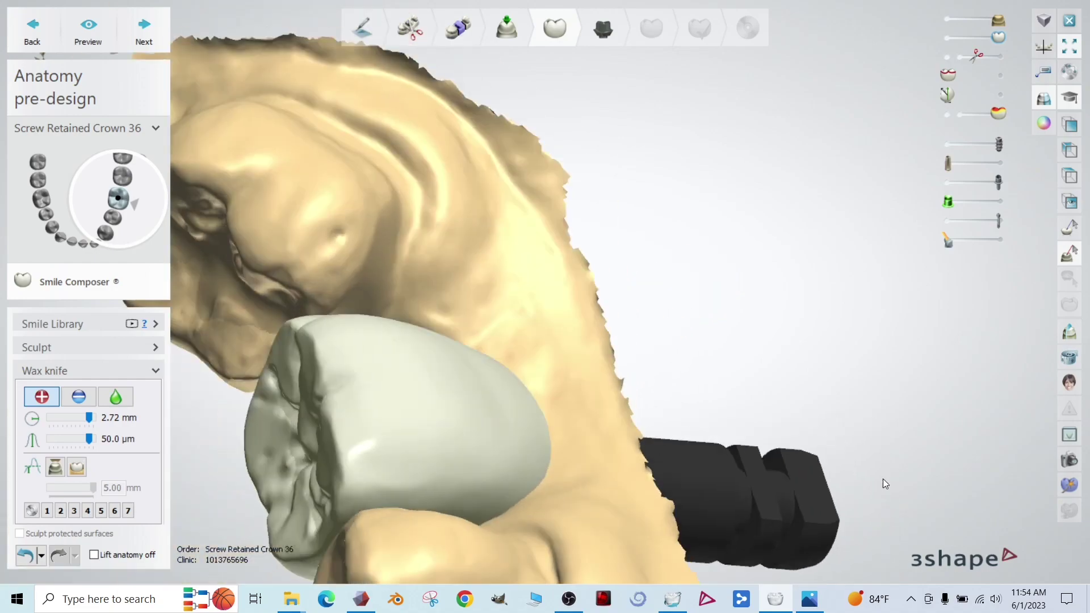
scroll(493, 506, "down", 5)
right_click_drag(492, 506, 1065, 356)
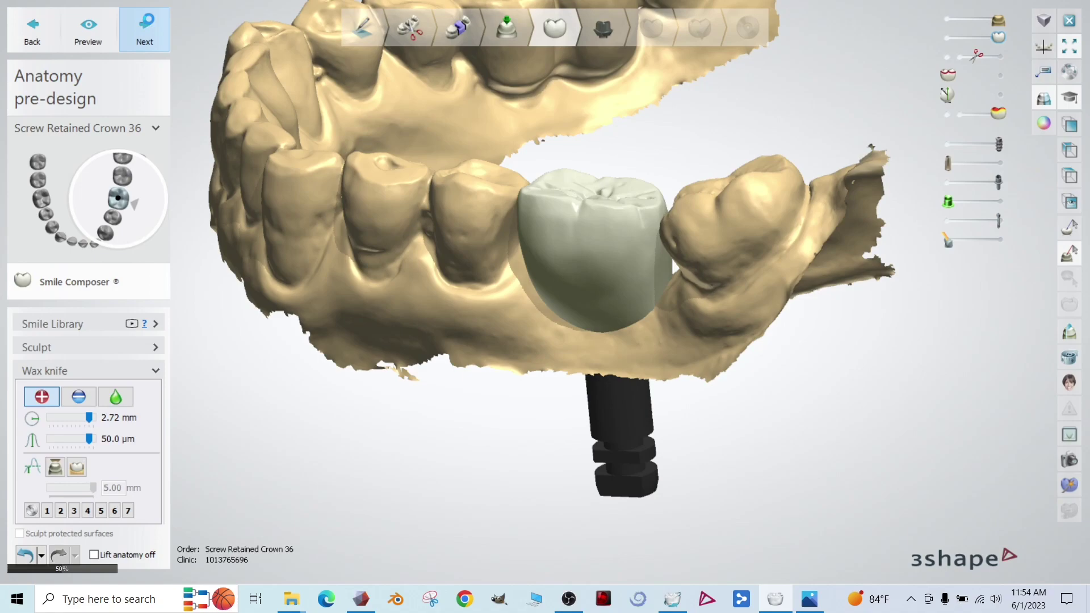
left_click(149, 35)
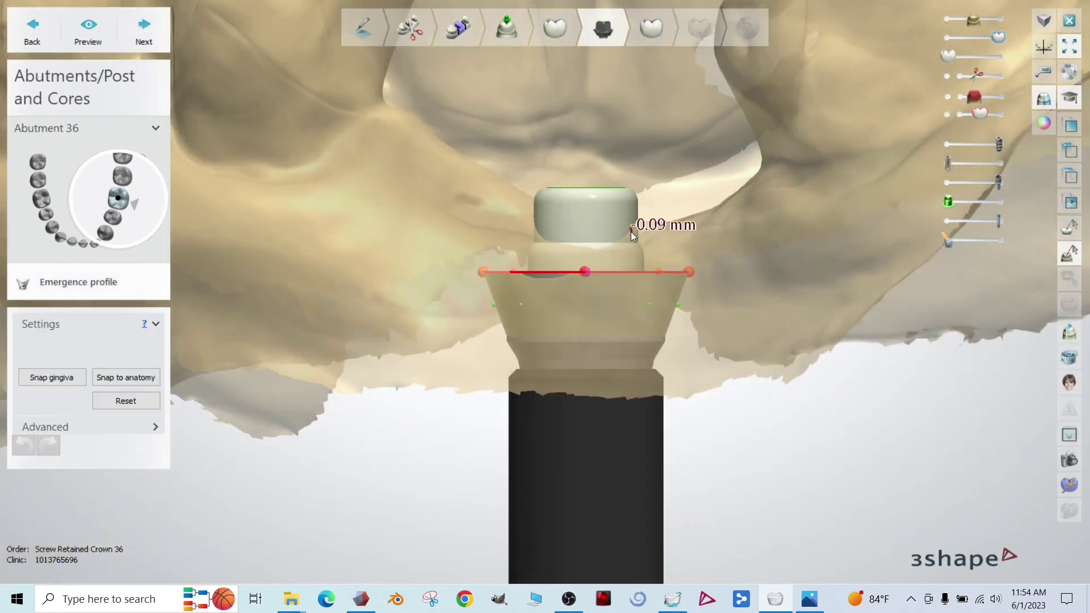
Try to stretch one side of the abutment margin outward from the occlusal view, and undo the change.
right_click_drag(631, 231, 692, 306)
scroll(693, 305, "up", 3)
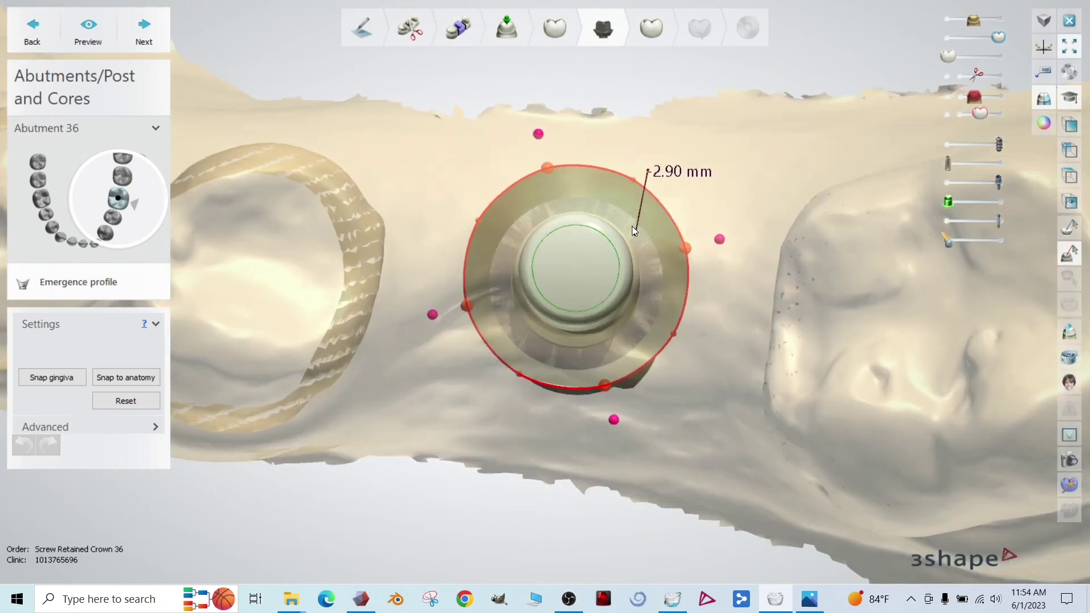
mouse_move(549, 168)
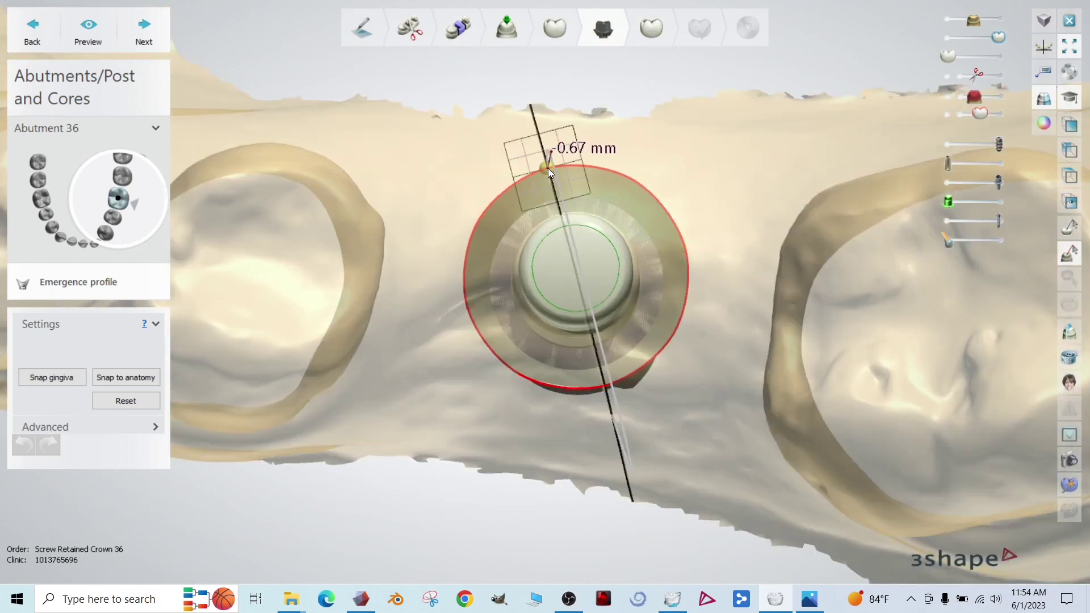
left_click_drag(548, 168, 725, 171)
left_click_drag(645, 128, 557, 131)
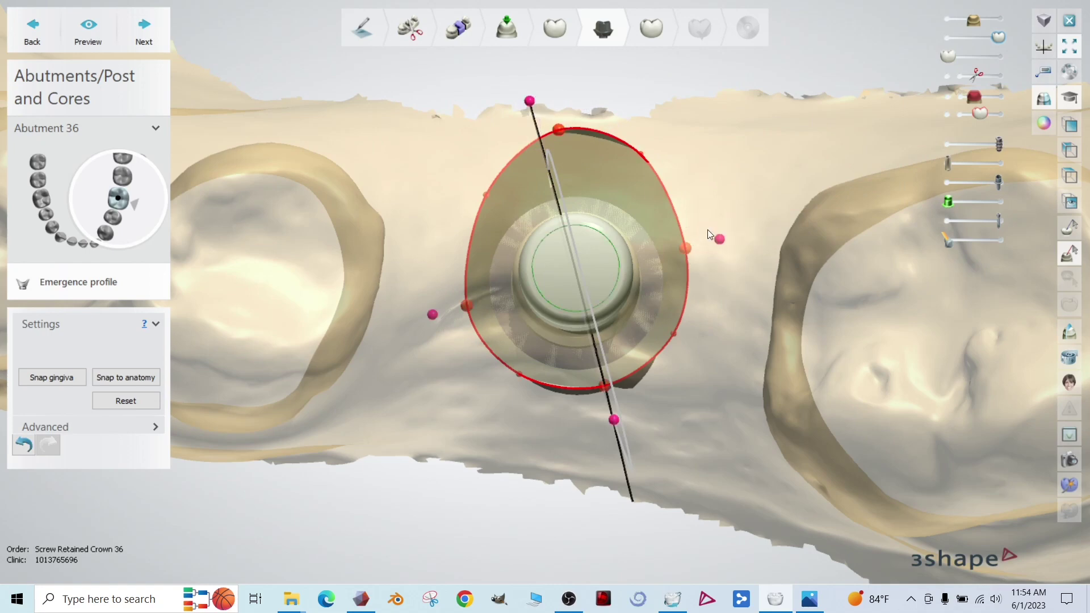
key("ctrl+z")
Pull the abutment's margin inward from the occlusal view and lower the whole margin toward the implant interface.
mouse_move(548, 166)
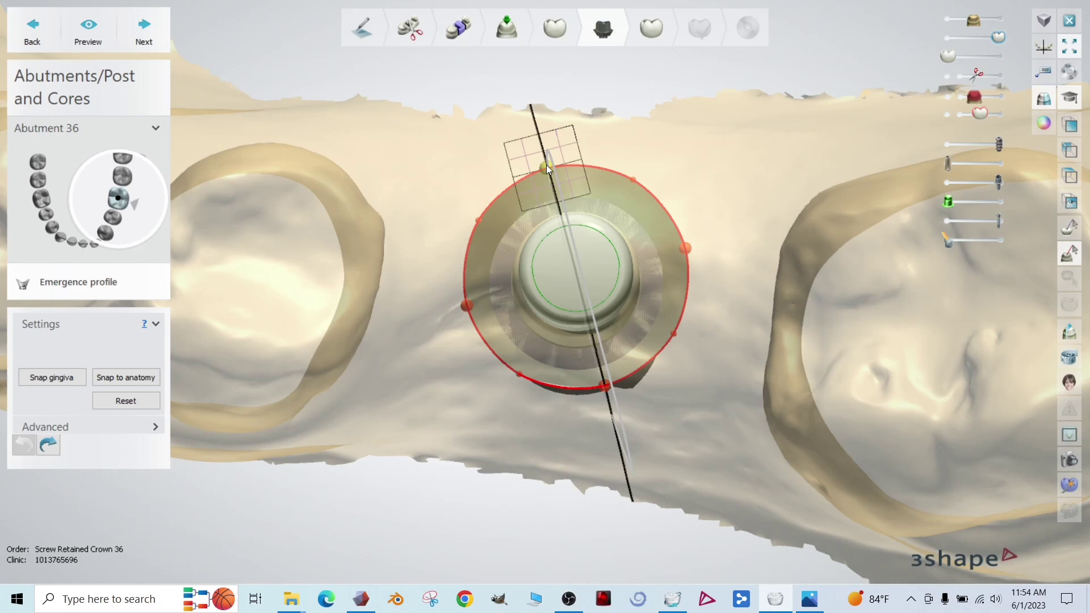
left_click_drag(546, 165, 585, 191)
right_click_drag(658, 444, 687, 355)
mouse_move(597, 297)
right_mouse_down()
mouse_move(587, 284)
mouse_move(610, 310)
right_mouse_up()
left_click_drag(579, 265, 579, 363)
right_click_drag(579, 363, 635, 432)
Make the crown anatomy semi-transparent and snap the abutment margin to the anatomy.
left_click_drag(955, 57, 962, 21)
right_click_drag(748, 312, 655, 310)
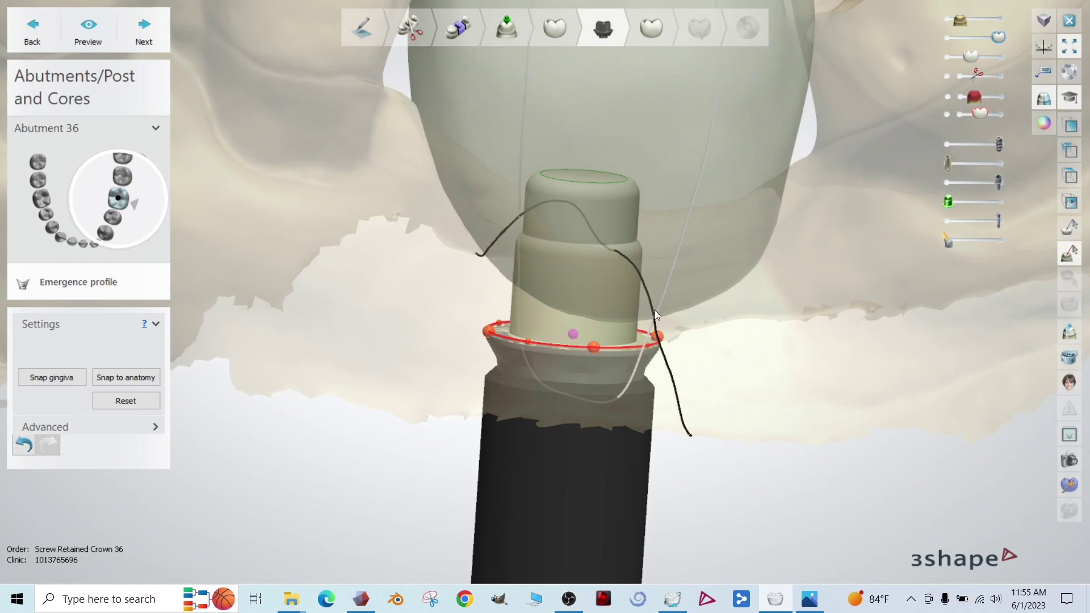
left_click(124, 378)
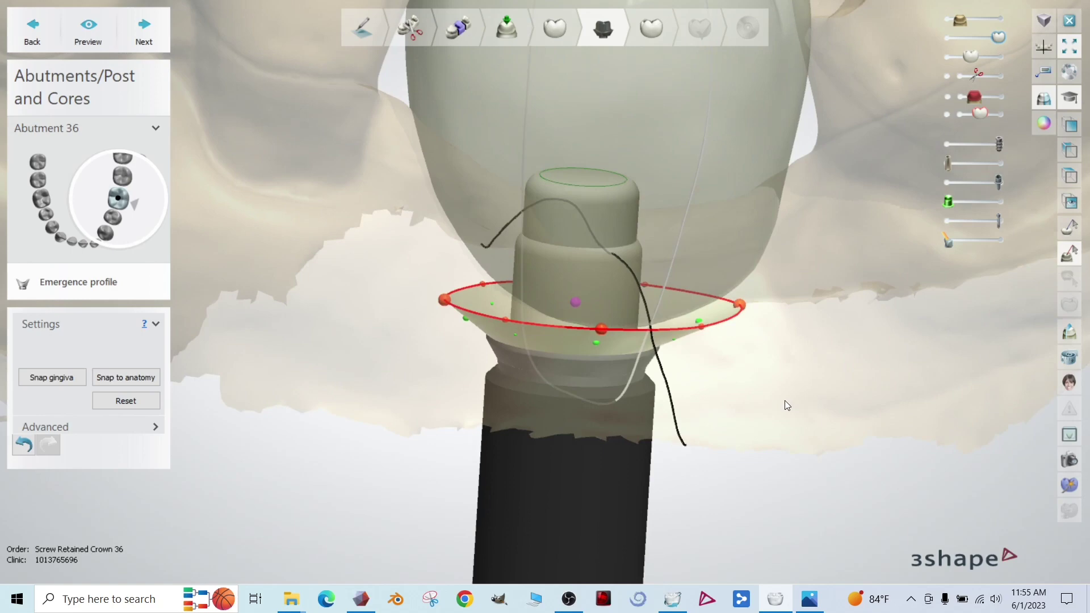
mouse_move(784, 401)
right_mouse_down()
mouse_move(771, 396)
mouse_move(783, 390)
right_mouse_up()
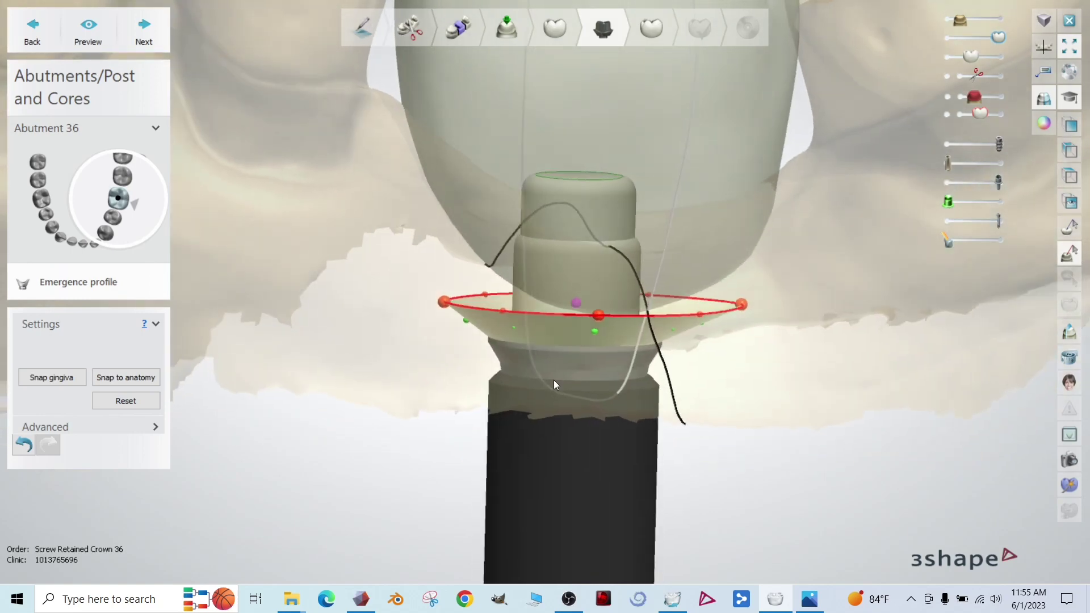
left_click(146, 376)
scroll(752, 340, "up", 2)
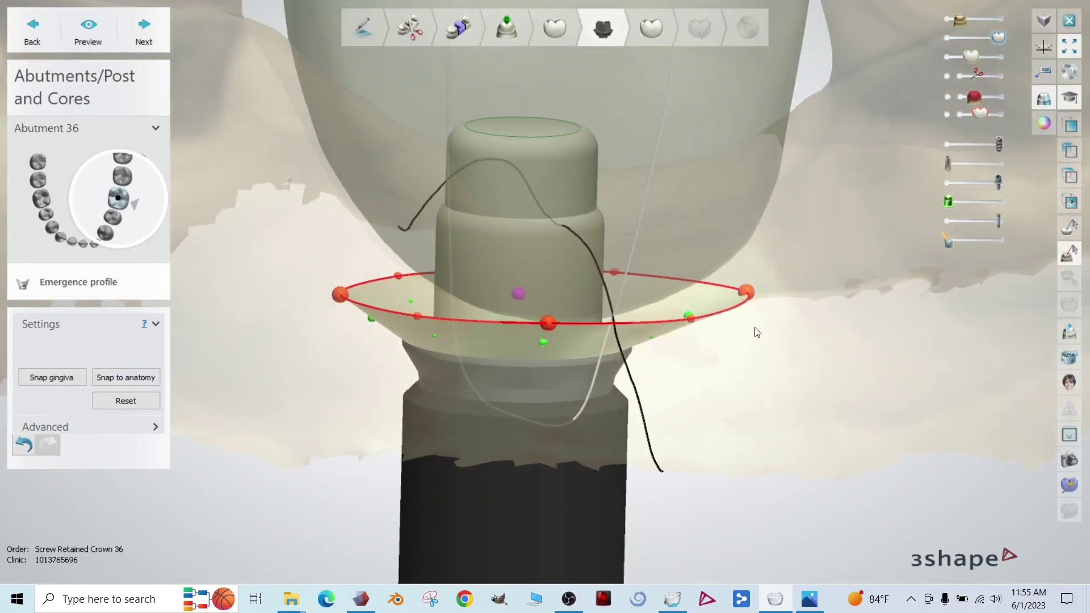
Hide the jaw scan and the crown anatomy, keeping the abutment visible inside the crown's contour lines.
scroll(754, 328, "up", 2)
right_click_drag(751, 339, 754, 303)
left_click(743, 290)
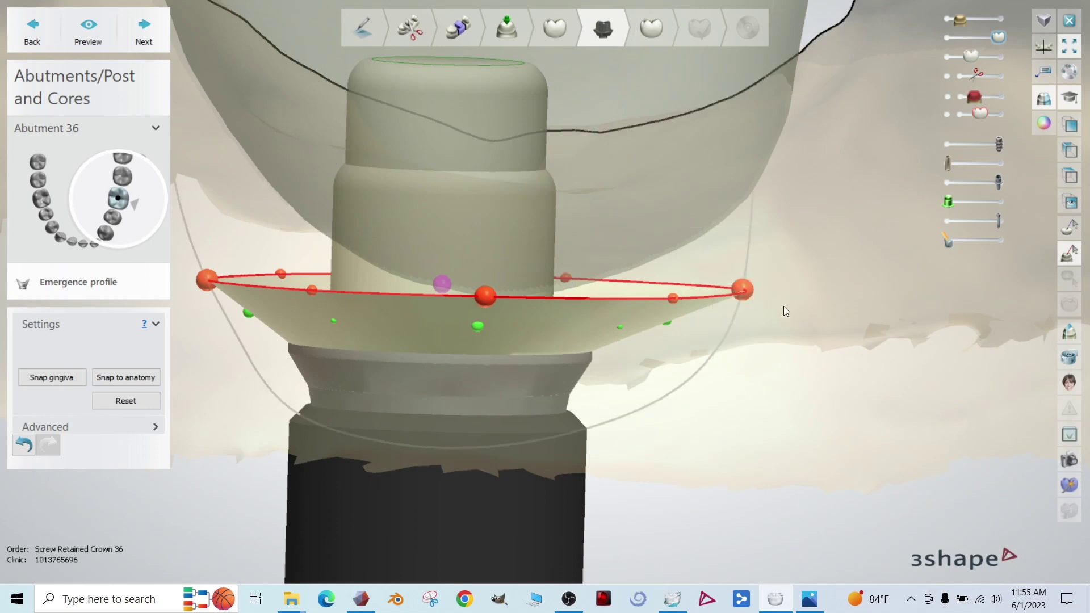
scroll(784, 313, "down", 2)
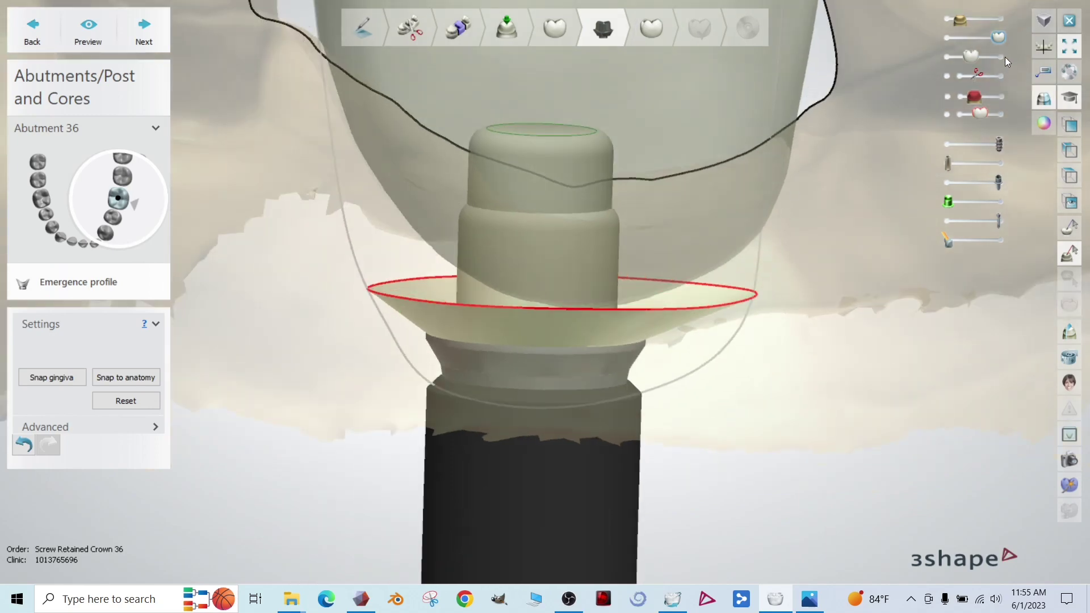
left_click(947, 20)
left_click(948, 36)
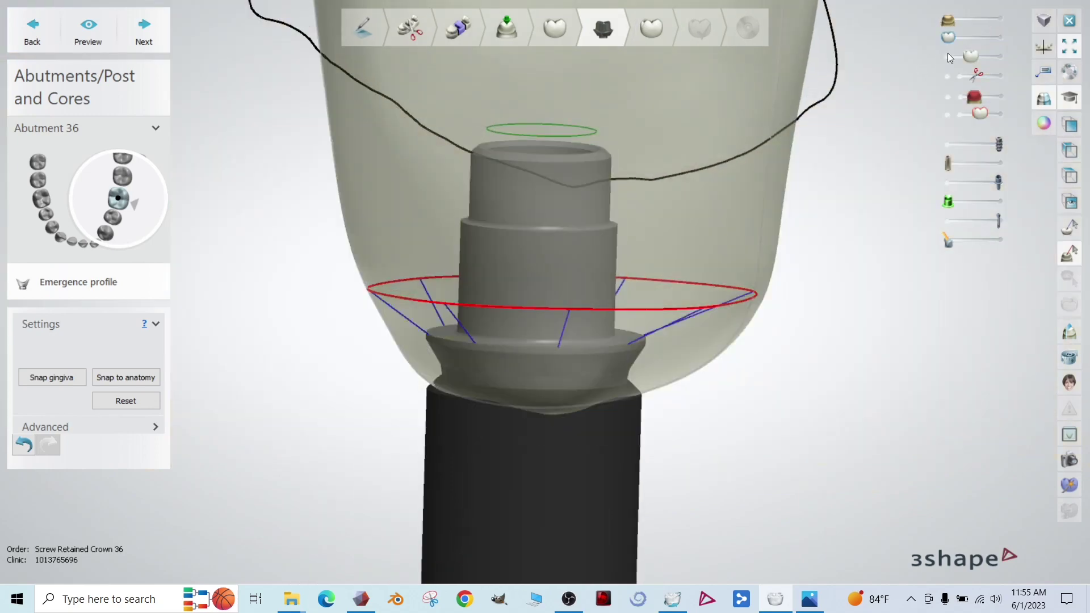
left_click_drag(991, 39, 1017, 35)
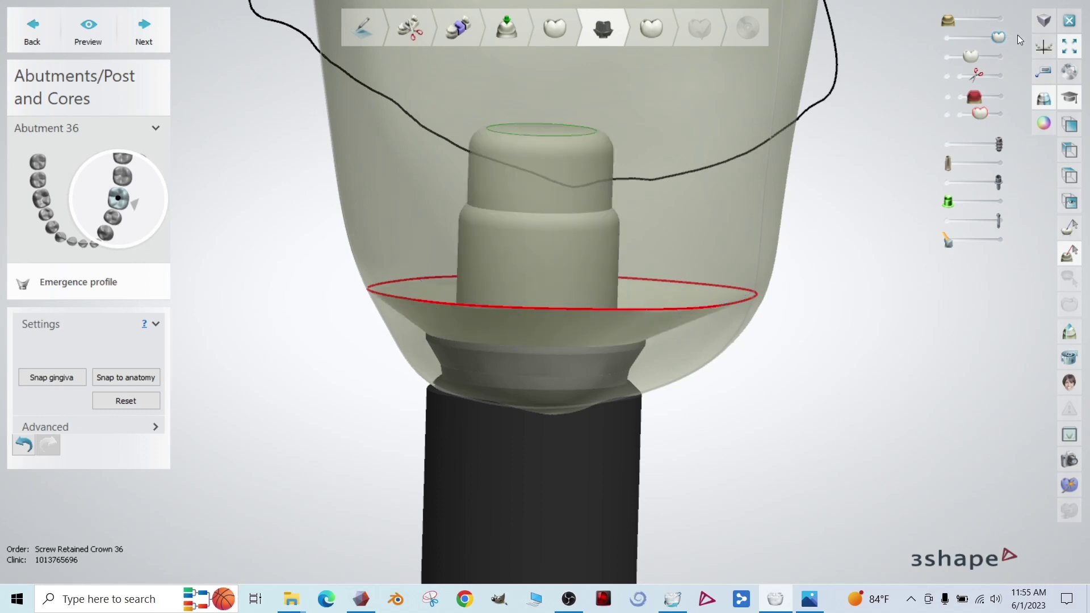
left_click(946, 56)
right_click_drag(803, 193, 803, 194)
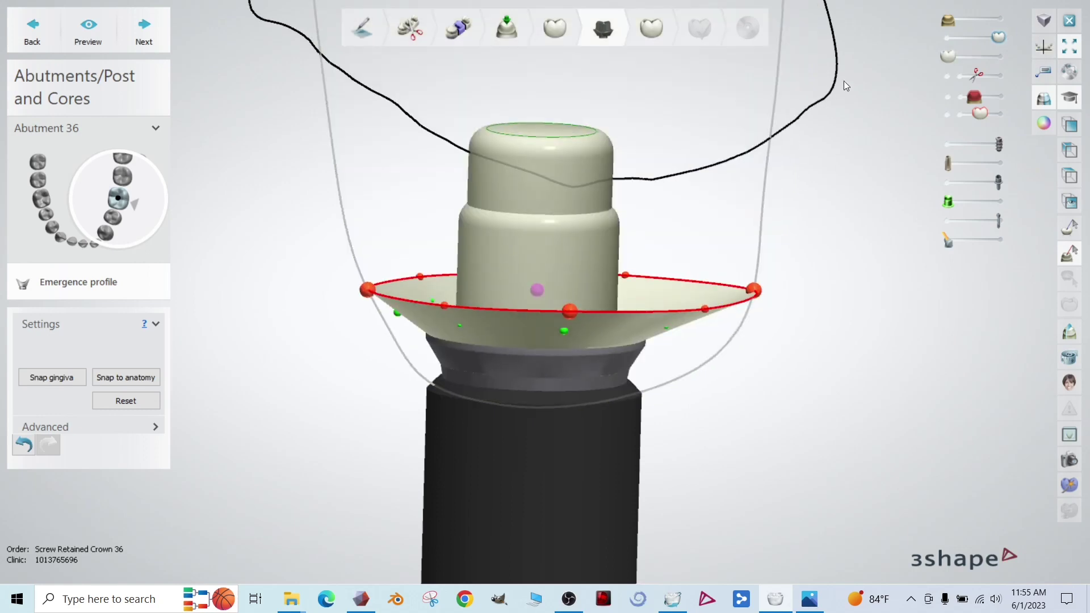
right_click_drag(772, 155, 766, 162)
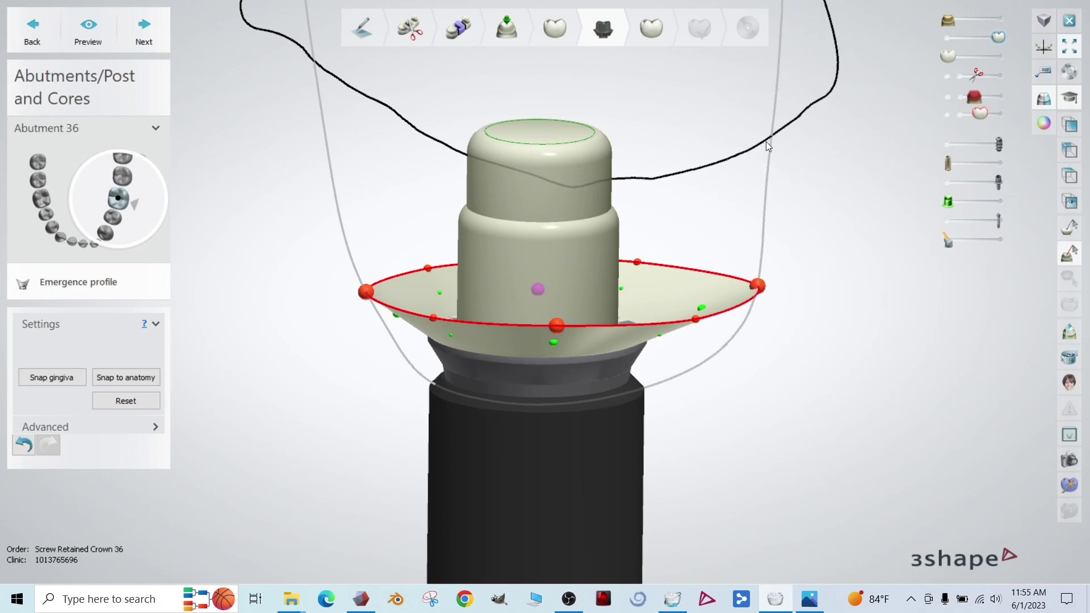
right_click_drag(758, 229, 772, 216)
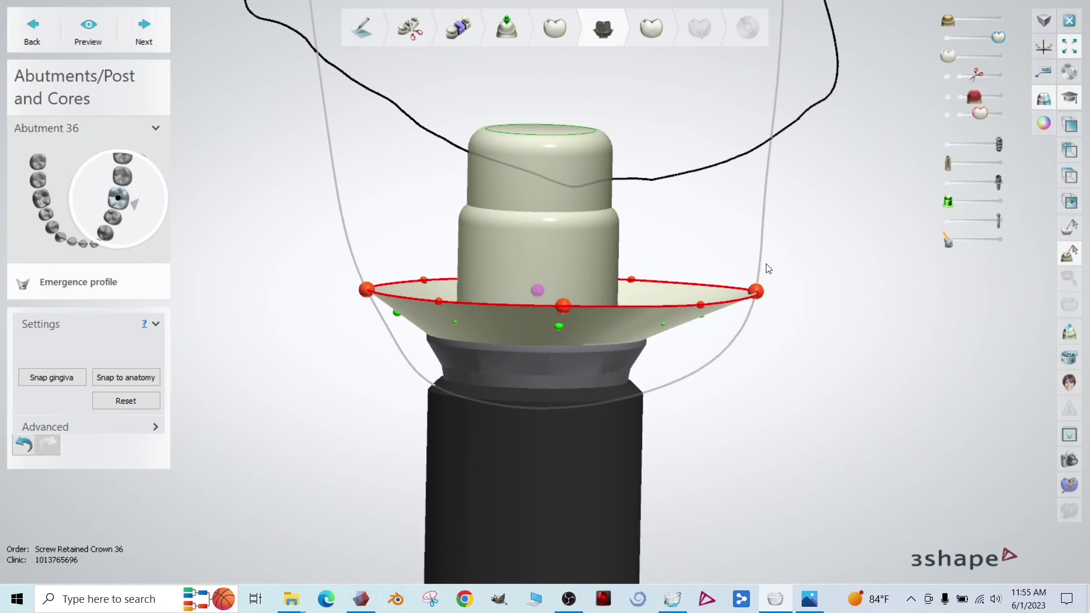
Raise one main margin point of the abutment to where the crown contour meets the gingival line.
mouse_move(758, 298)
left_click_drag(757, 291, 770, 149)
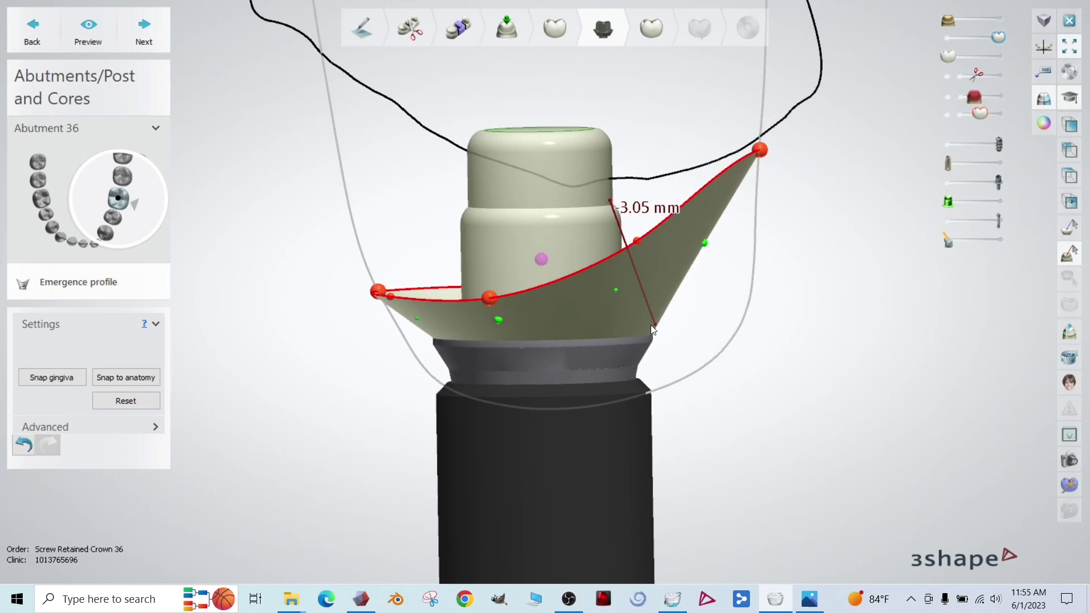
right_click_drag(651, 325, 559, 336)
left_click(400, 318)
right_click_drag(449, 356, 406, 313)
mouse_move(406, 312)
left_mouse_down()
mouse_move(424, 324)
mouse_move(396, 322)
left_mouse_up()
right_click_drag(444, 332, 577, 314)
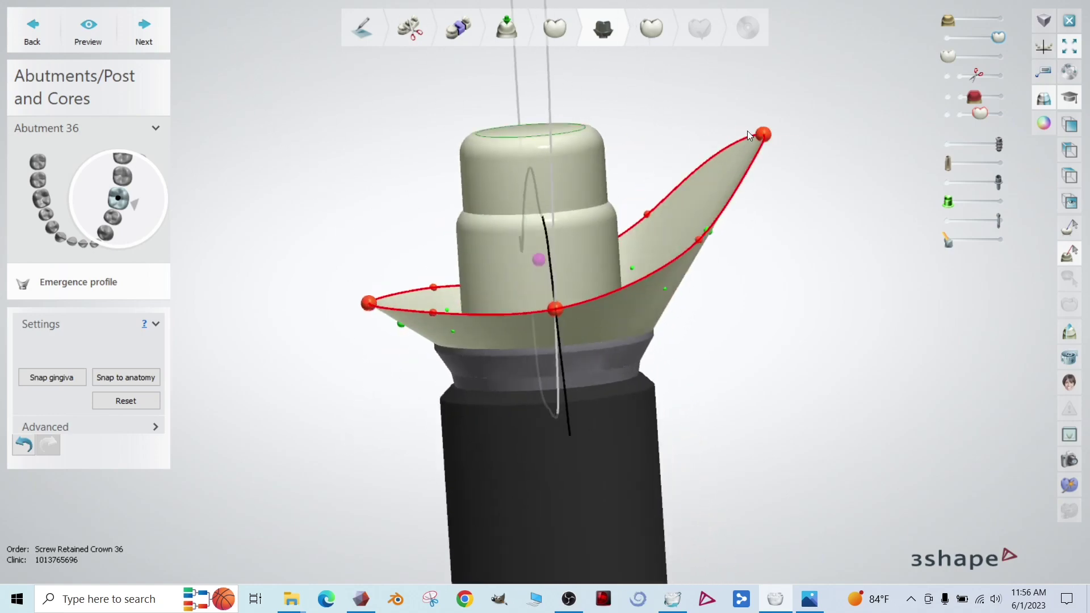
Raise the opposite and intermediate margin points to the gingival line, keeping them on the crown contour.
left_click_drag(760, 135, 761, 127)
left_click_drag(371, 305, 301, 83)
right_click_drag(397, 204, 680, 264)
left_click_drag(697, 268, 701, 268)
right_click_drag(727, 278, 510, 302)
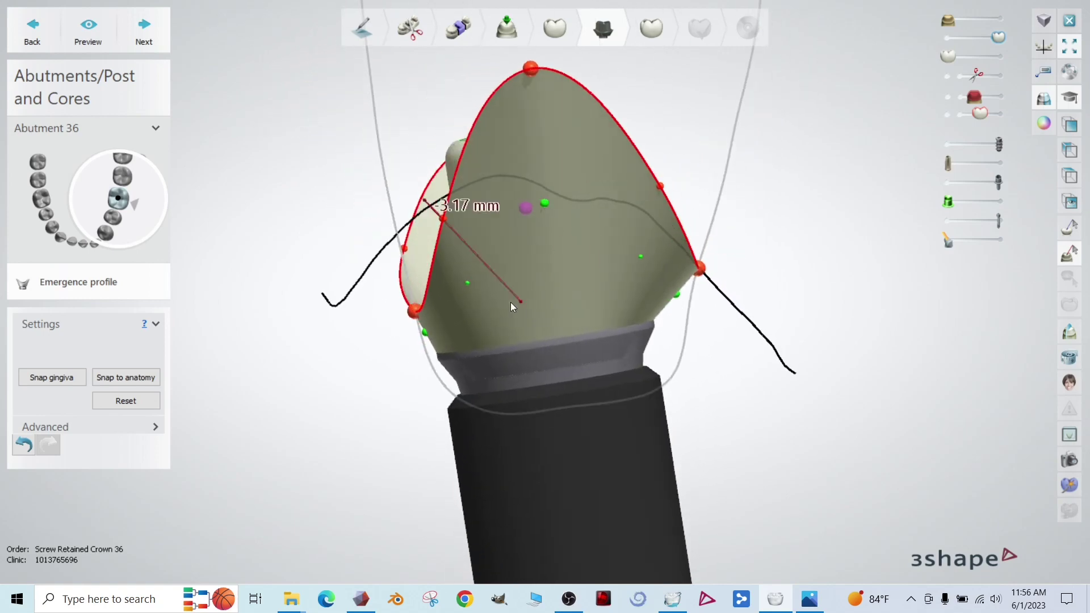
mouse_move(417, 310)
right_mouse_down()
mouse_move(389, 341)
mouse_move(414, 321)
right_mouse_up()
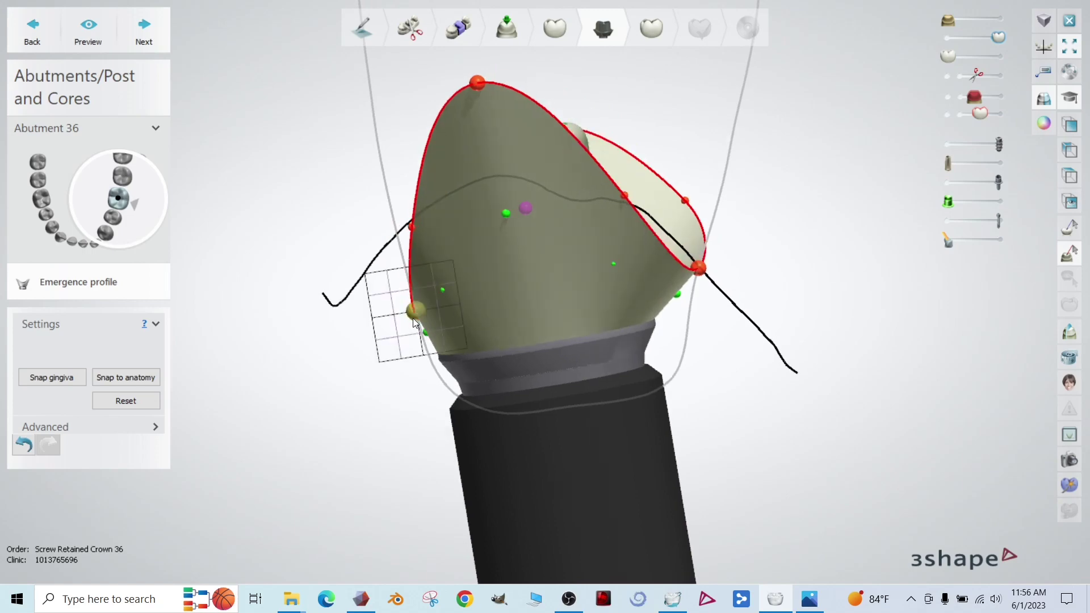
left_click_drag(415, 322, 395, 251)
right_click_drag(404, 301, 548, 290)
Try to bulge the abutment's emergence profile outward to the crown contour, and undo the changes.
mouse_move(711, 181)
right_mouse_down()
mouse_move(705, 194)
mouse_move(720, 176)
right_mouse_up()
left_click_drag(697, 184, 722, 192)
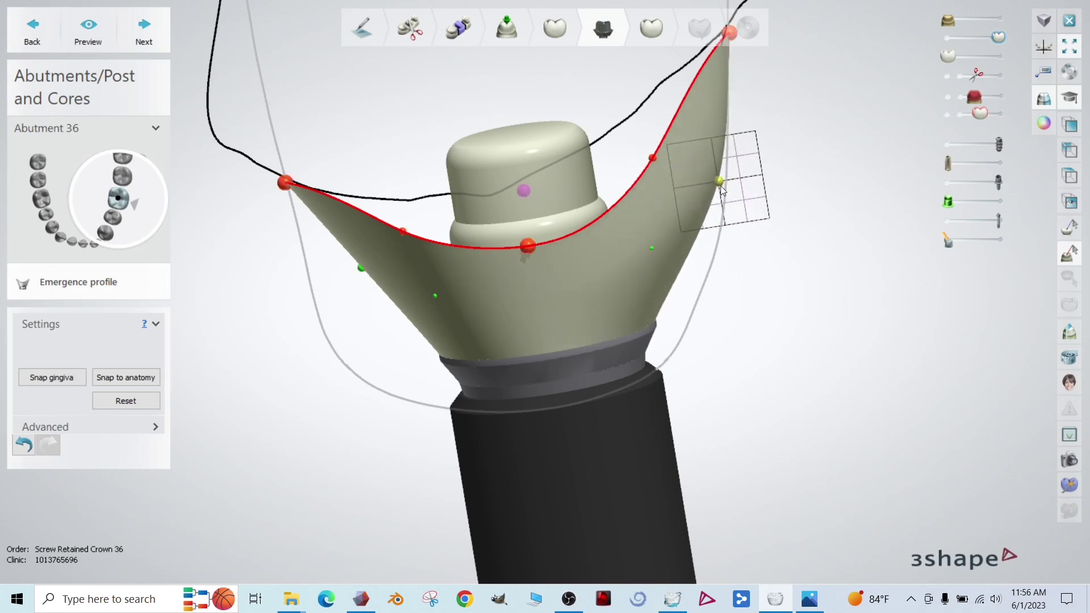
key("ctrl+z")
right_click_drag(740, 187, 745, 203)
key("ctrl+z")
key("ctrl+z")
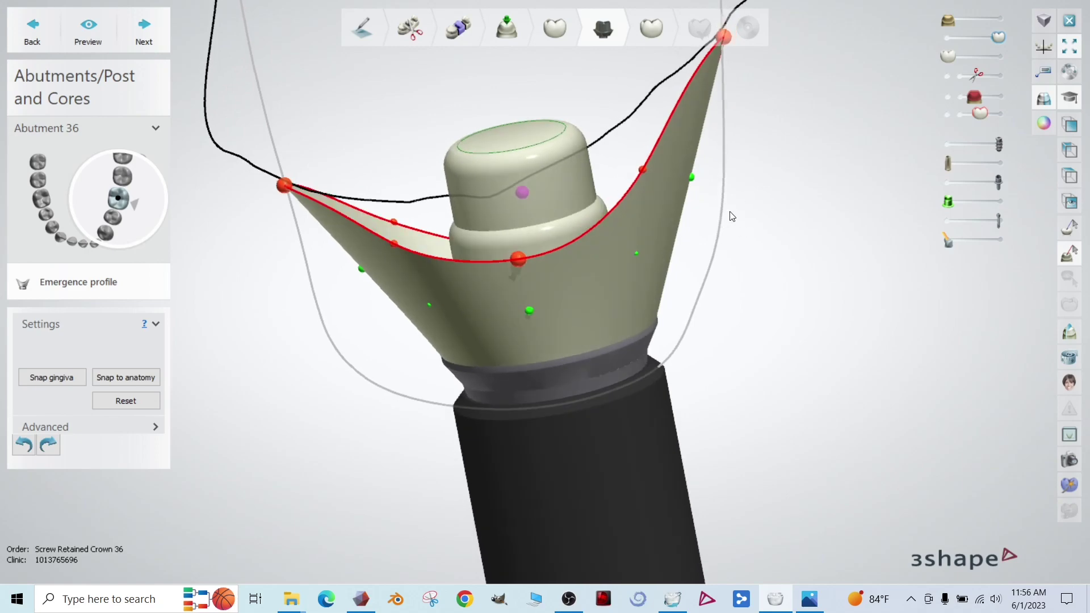
Move the emergence profile's control points inward on two opposite sides of the abutment for a slimmer profile.
right_click_drag(729, 212, 736, 202)
scroll(735, 203, "up", 2)
scroll(706, 211, "down", 2)
middle_click_drag(706, 211, 704, 269)
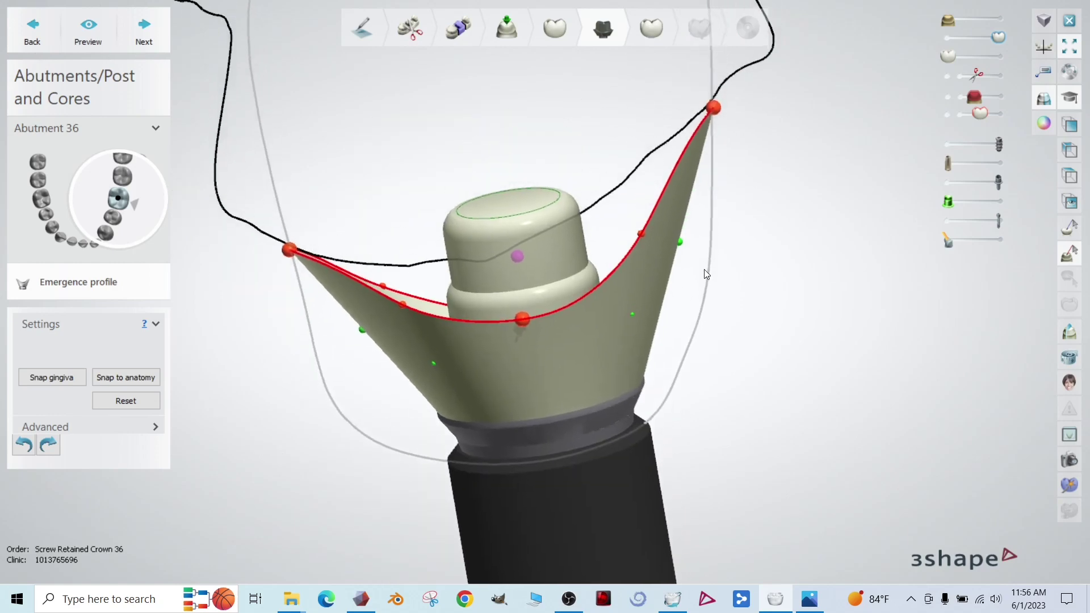
mouse_move(679, 241)
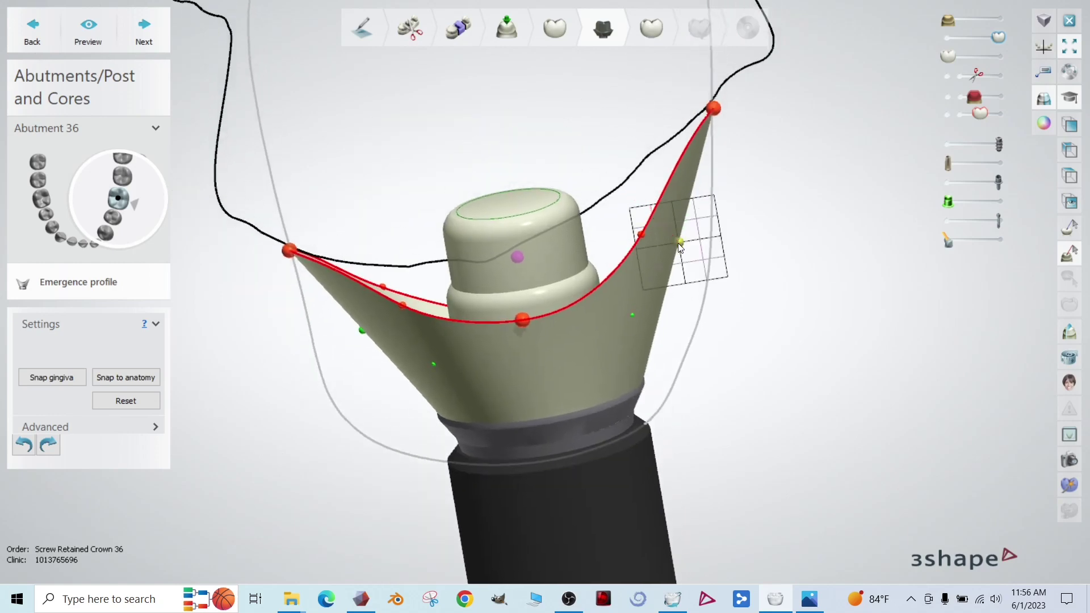
left_click_drag(681, 245, 661, 274)
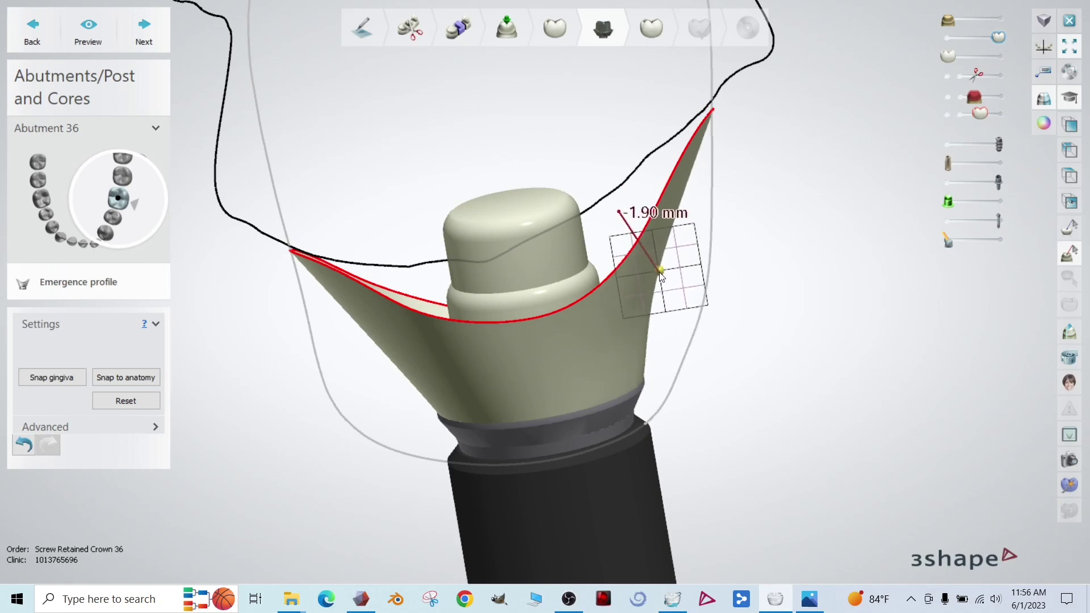
right_click_drag(346, 367, 362, 363)
left_click_drag(364, 329, 386, 339)
Check the abutment shape from all sides and against the opaque crown anatomy, and advance to the Anatomy design stage.
right_click_drag(386, 339, 549, 336)
right_click_drag(668, 324, 673, 328)
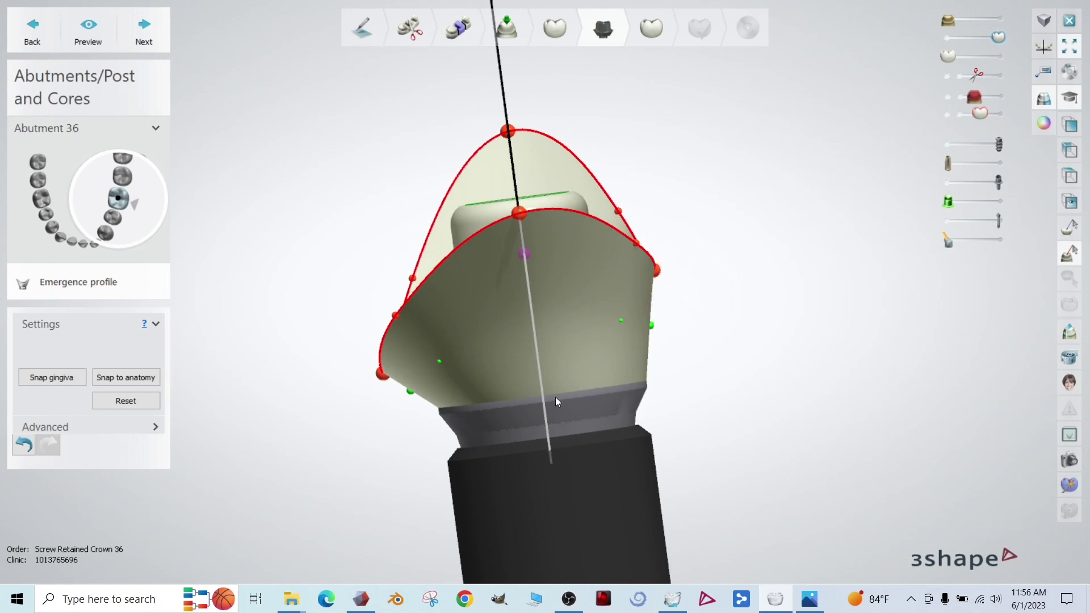
right_click_drag(555, 402, 669, 396)
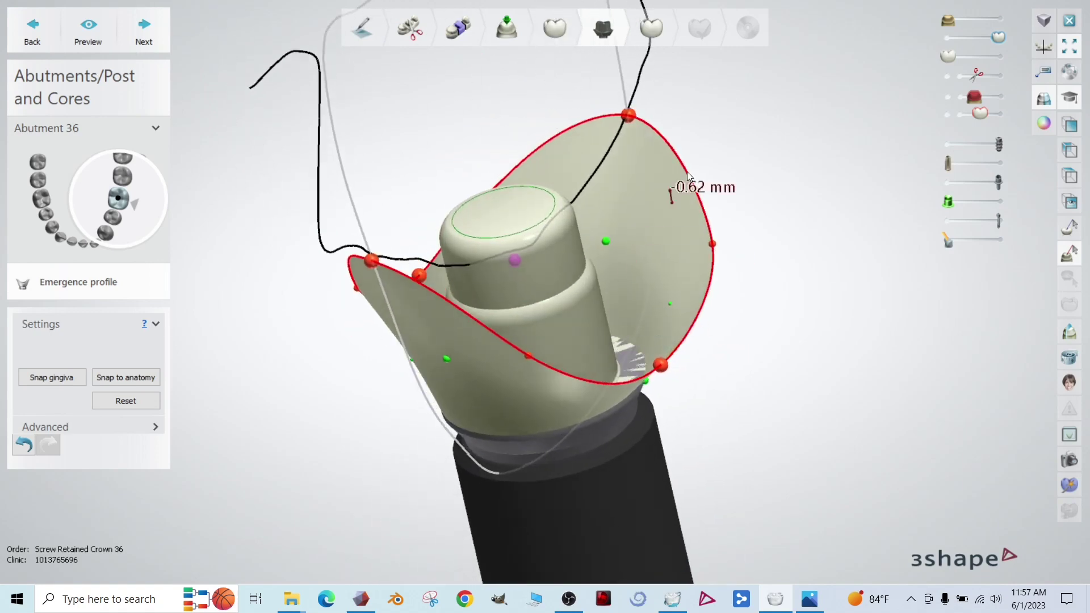
left_click_drag(949, 57, 1000, 56)
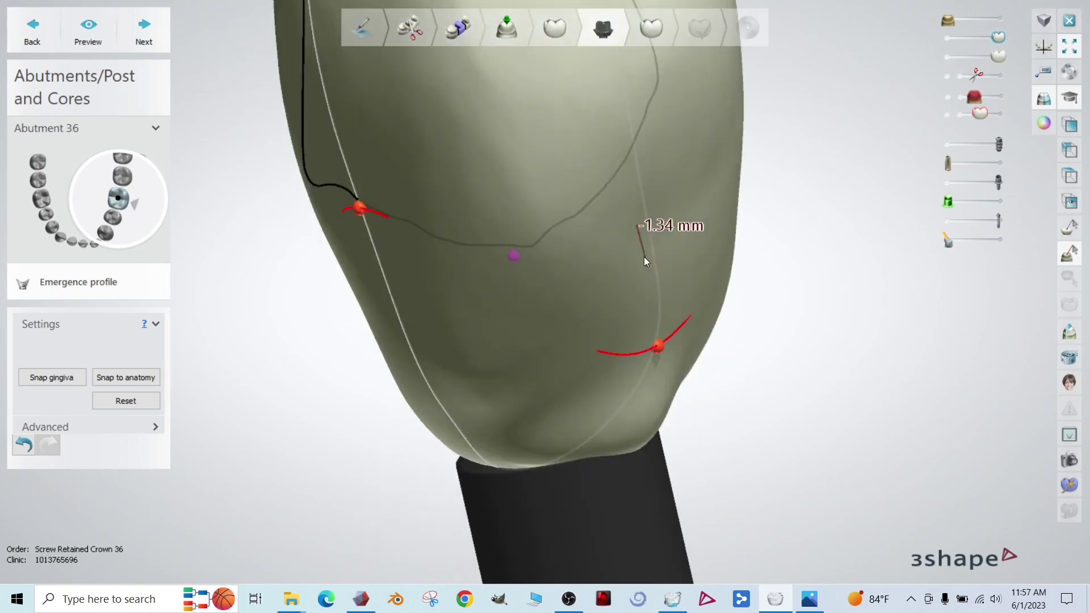
left_click(942, 53)
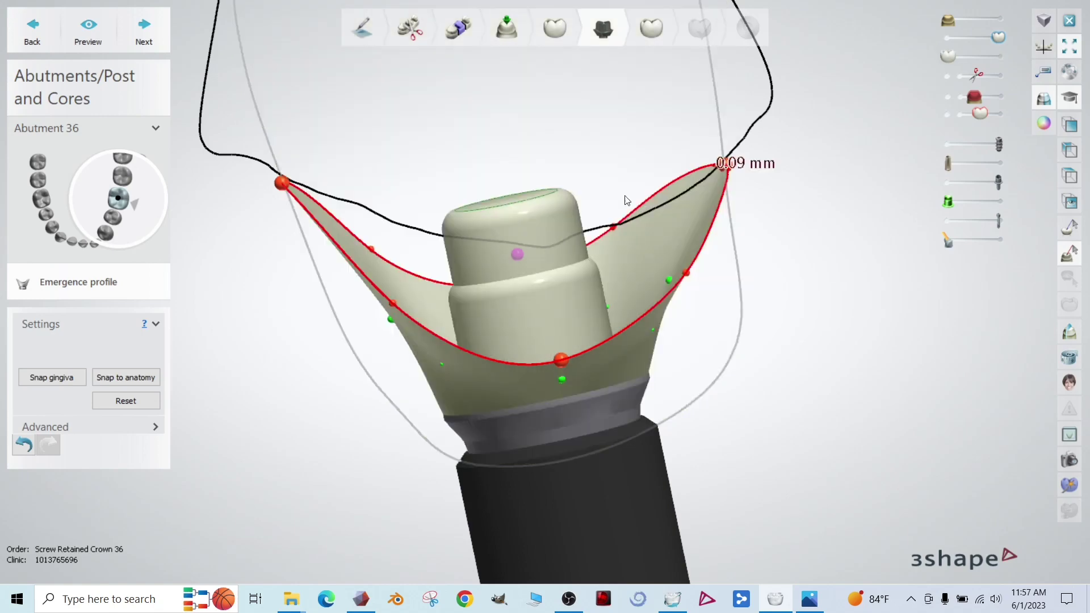
left_click(165, 34)
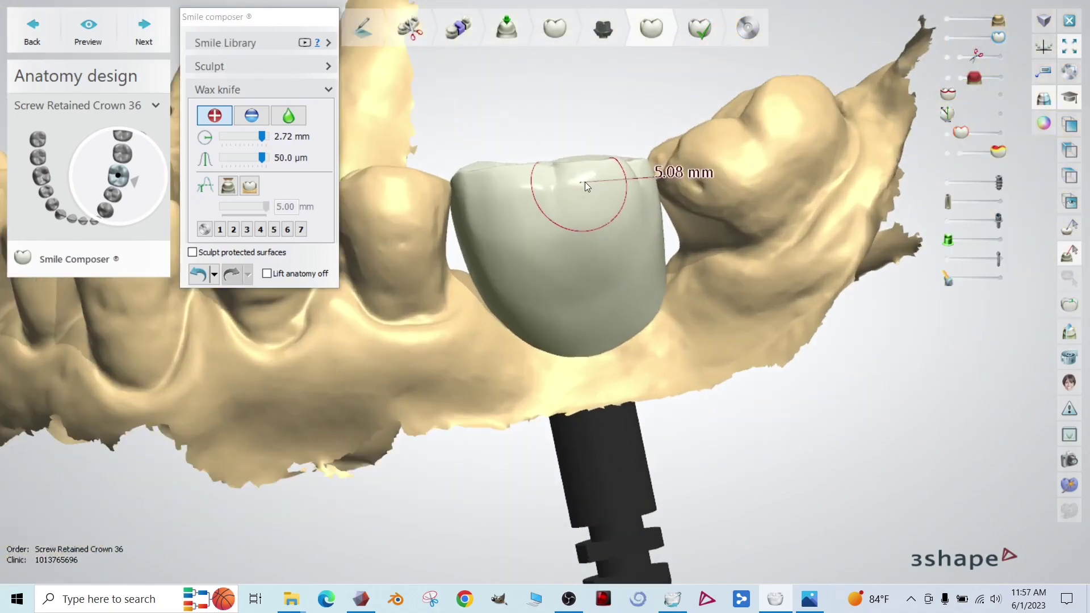
Inspect the crown anatomy, and advance to Finalize with the minimum material thickness enforced for all items.
mouse_move(619, 169)
right_mouse_down()
mouse_move(618, 128)
mouse_move(662, 114)
mouse_move(655, 170)
mouse_move(720, 263)
mouse_move(742, 212)
mouse_move(788, 243)
mouse_move(724, 229)
mouse_move(655, 174)
mouse_move(612, 159)
right_mouse_up()
scroll(611, 159, "up", 5)
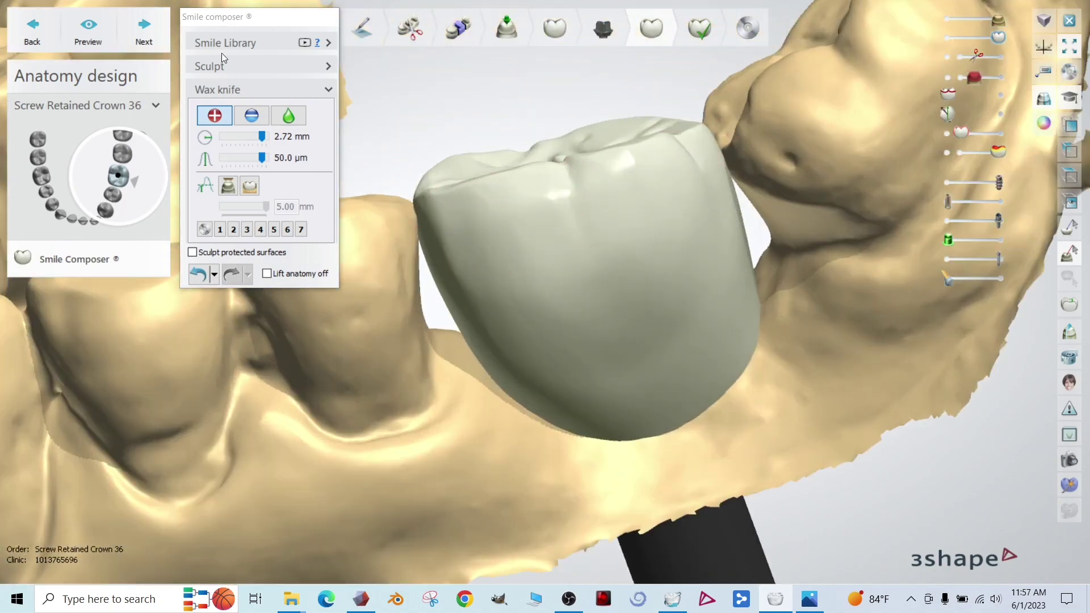
left_click(137, 27)
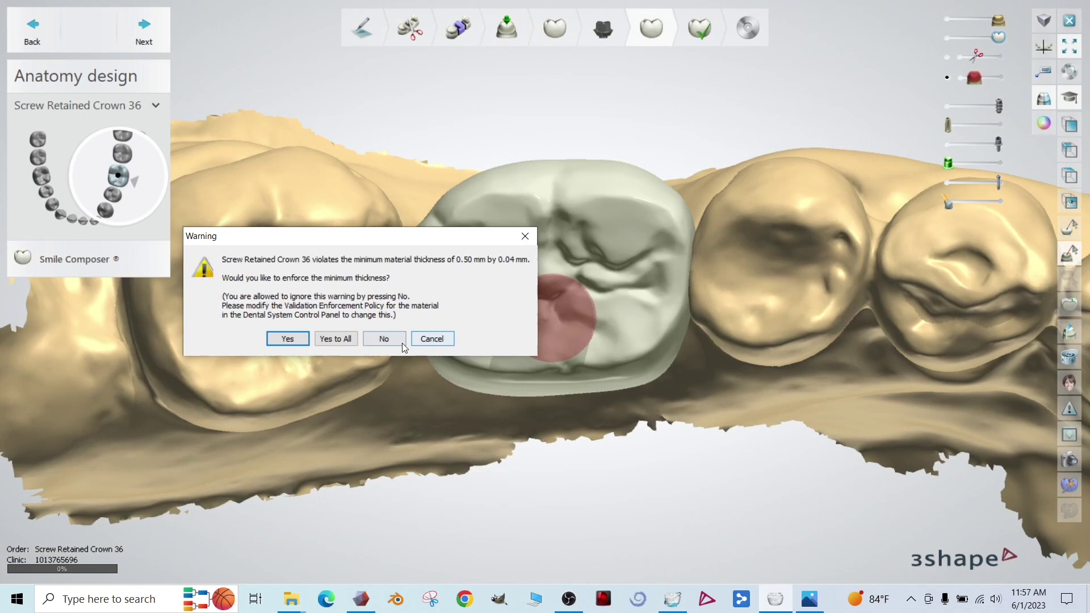
left_click(340, 338)
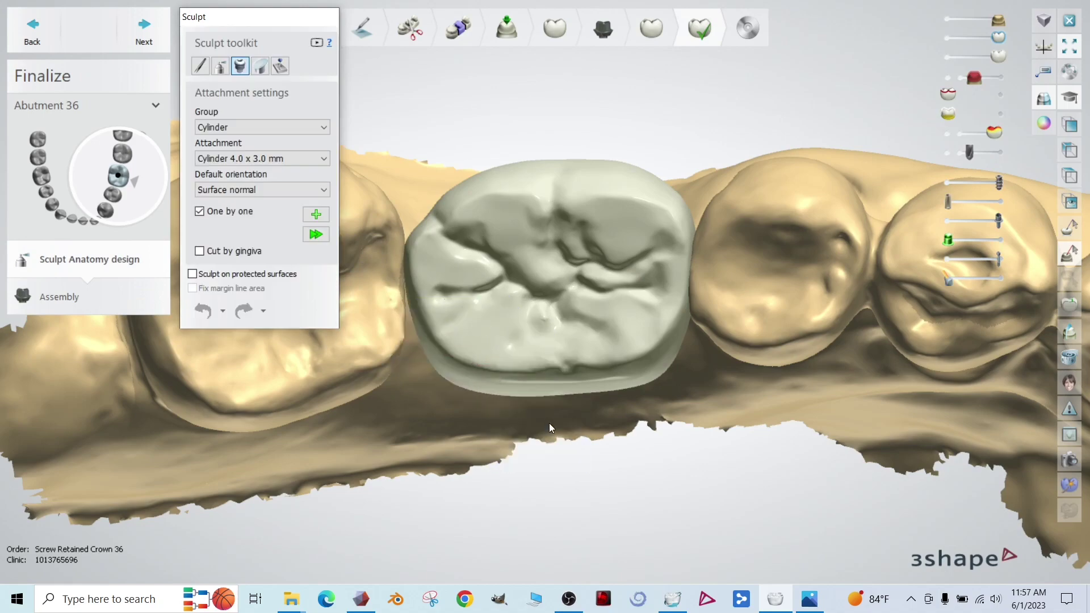
Plane-cut the crown just above the gingiva with a smooth radius of 1.00, removing its occlusal part.
left_click(221, 66)
mouse_move(655, 344)
right_mouse_down()
mouse_move(765, 256)
mouse_move(1030, 239)
mouse_move(907, 292)
mouse_move(862, 264)
mouse_move(843, 274)
mouse_move(845, 256)
mouse_move(841, 270)
mouse_move(784, 269)
right_mouse_up()
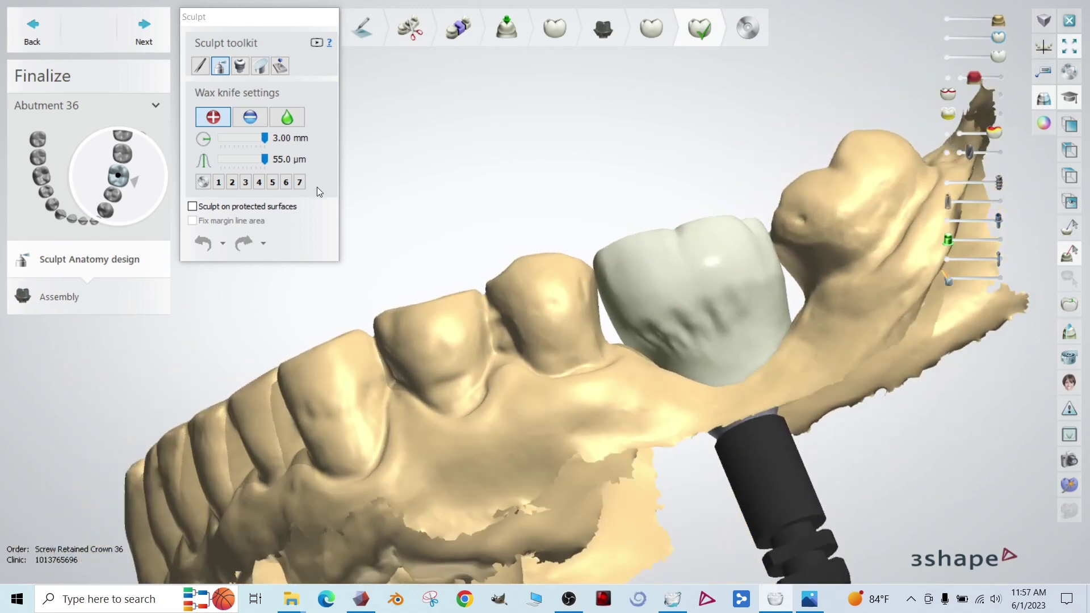
left_click(261, 67)
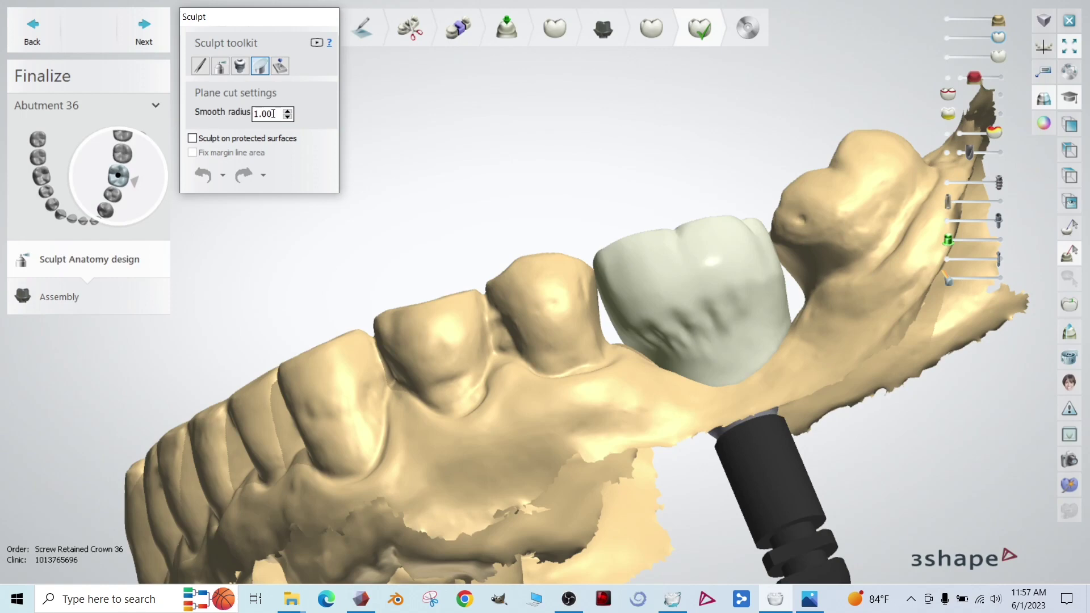
right_click_drag(935, 282, 846, 314)
left_click_drag(800, 298, 577, 365)
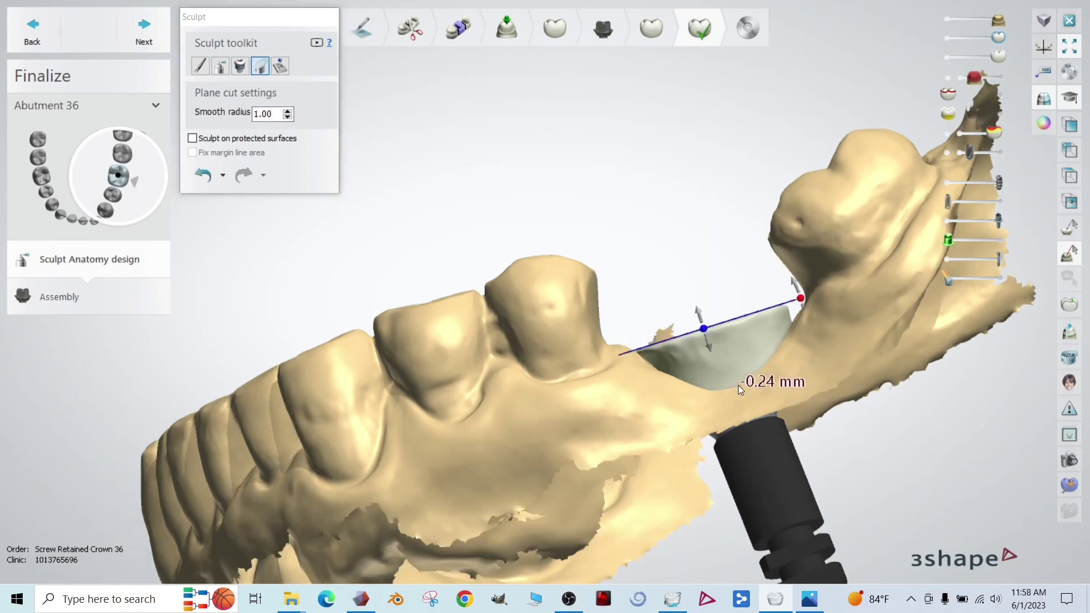
Try re-cutting the crown with a new plane closer to the gingiva, and undo the plane cuts back to the full crown.
mouse_move(808, 339)
right_mouse_down()
mouse_move(818, 434)
mouse_move(808, 346)
right_mouse_up()
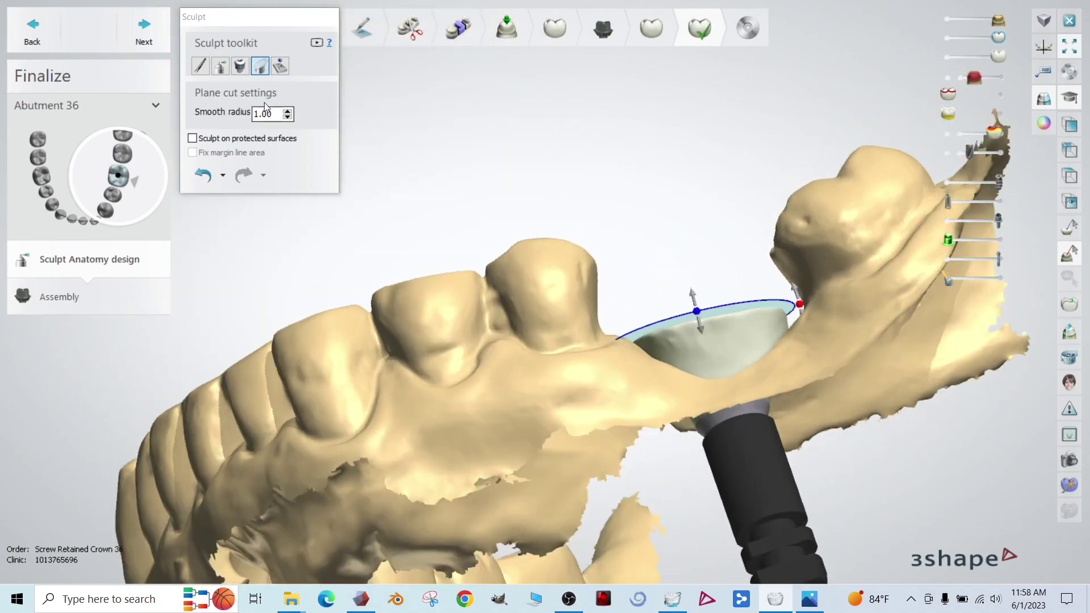
left_click(246, 69)
left_click(266, 67)
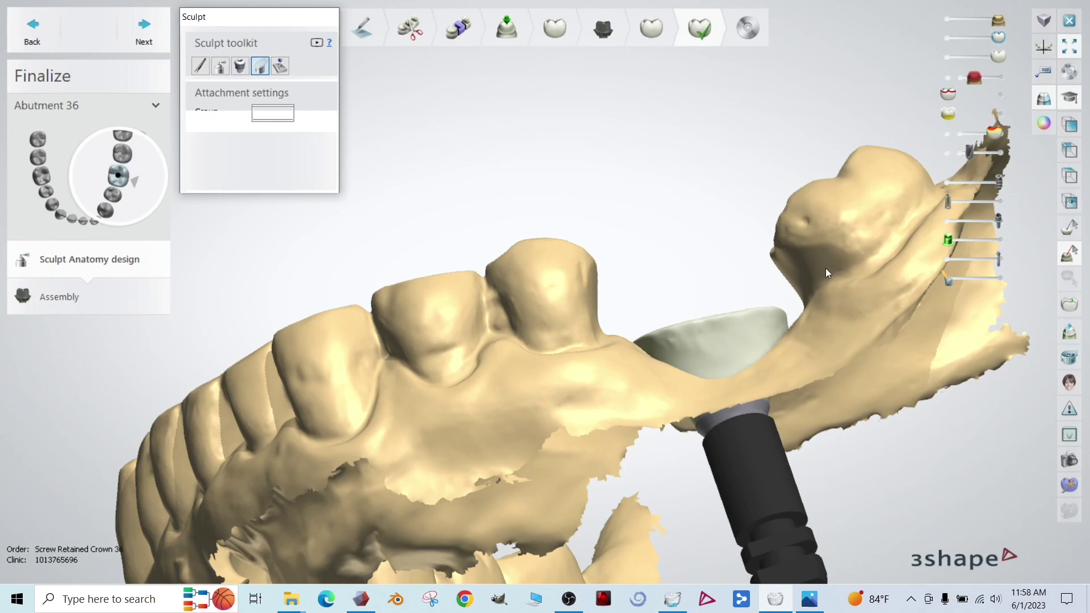
mouse_move(921, 355)
right_mouse_down()
mouse_move(929, 375)
mouse_move(868, 409)
mouse_move(863, 377)
right_mouse_up()
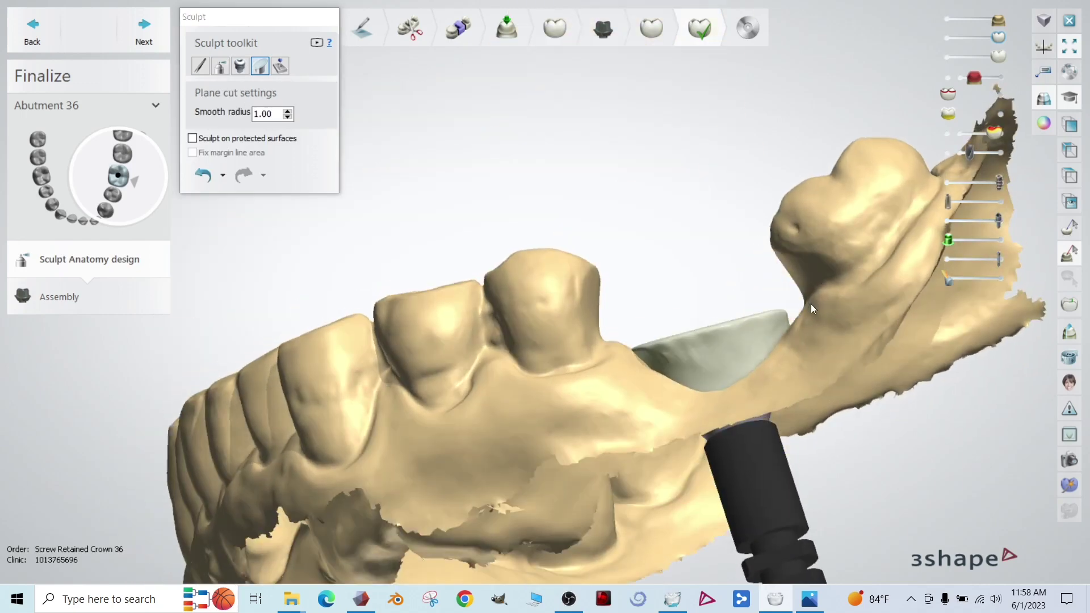
left_click_drag(822, 309, 589, 366)
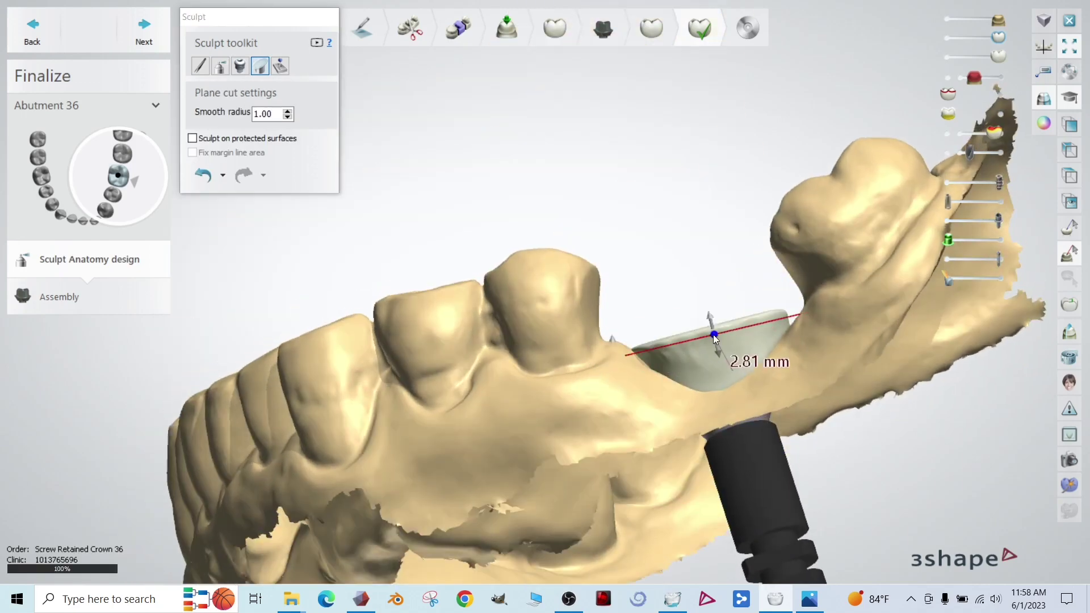
left_click_drag(716, 333, 719, 329)
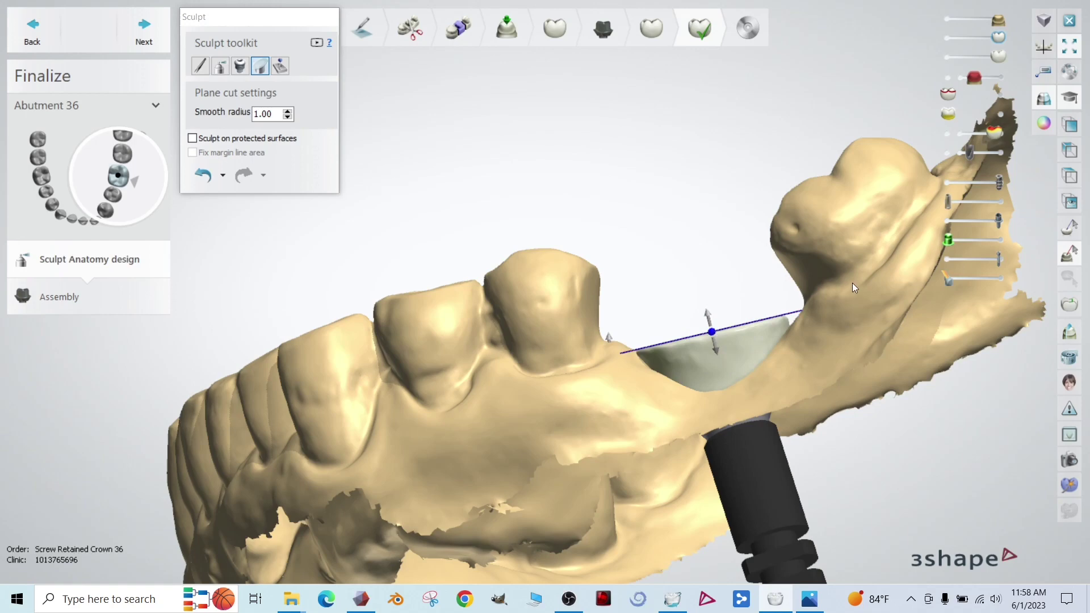
key("ctrl+z")
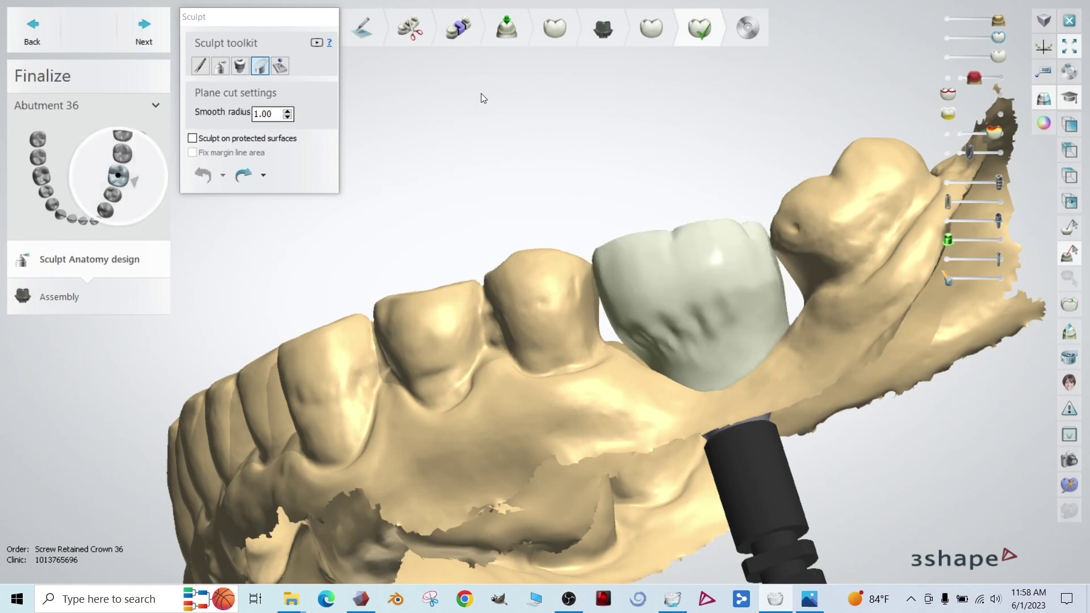
Plane-cut the full crown just above the gingiva with a smooth radius of 1.00, lowering the plane and adjusting its tilt.
right_click_drag(757, 209, 762, 209)
mouse_move(834, 267)
left_mouse_down()
mouse_move(577, 355)
mouse_move(568, 334)
left_mouse_up()
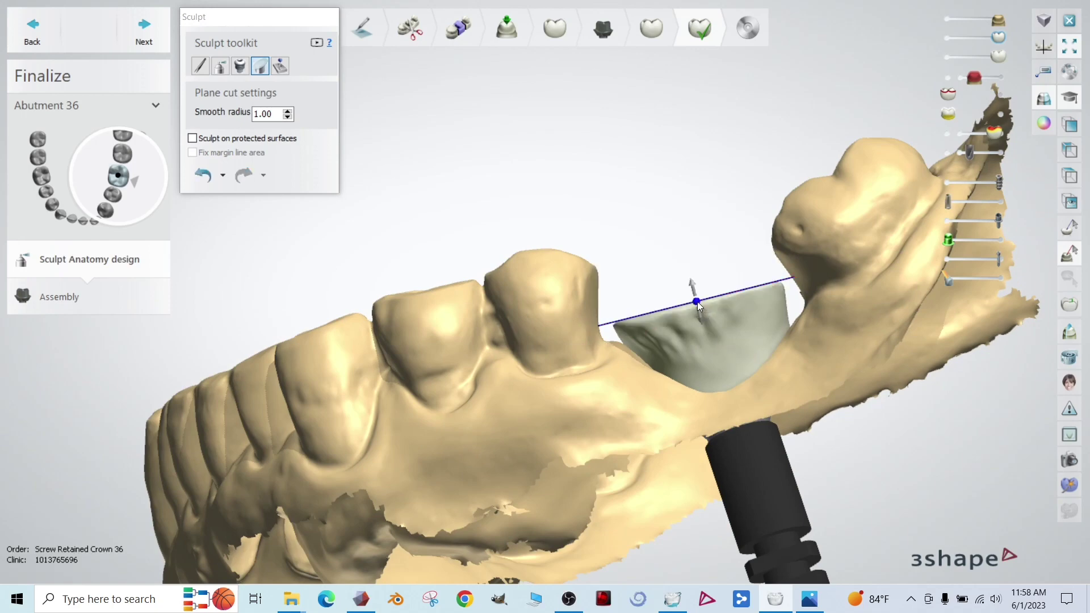
left_click_drag(698, 306, 705, 339)
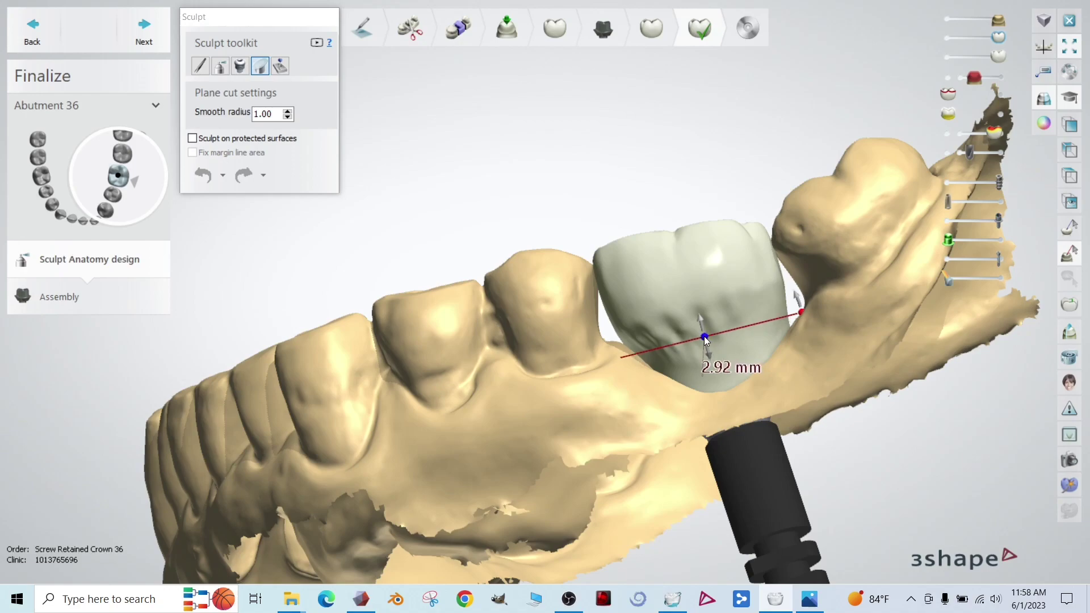
double_click(704, 339)
right_click_drag(710, 341, 608, 356)
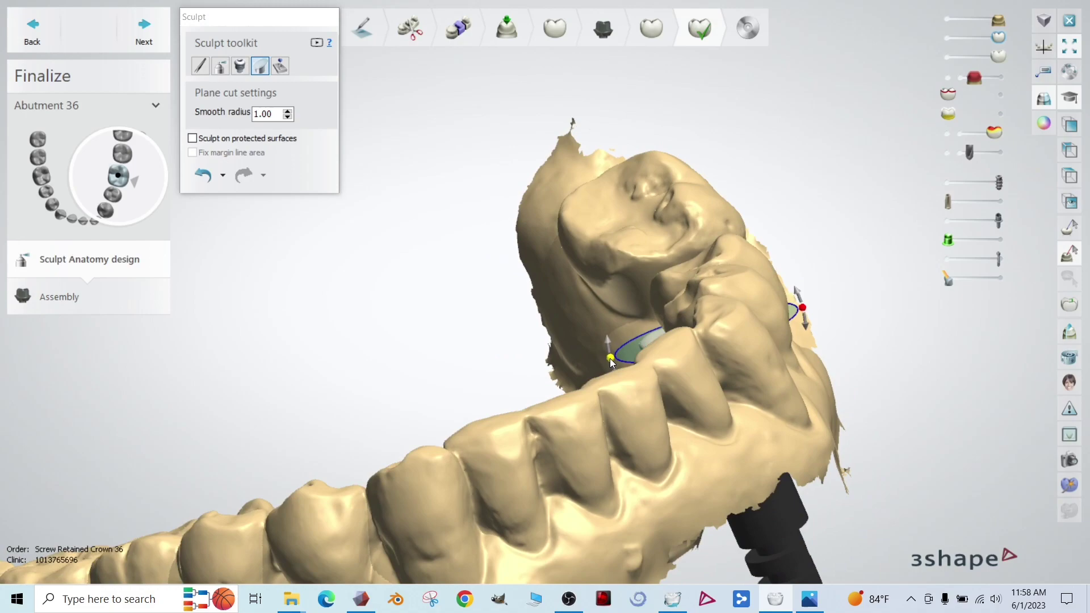
left_click(610, 360)
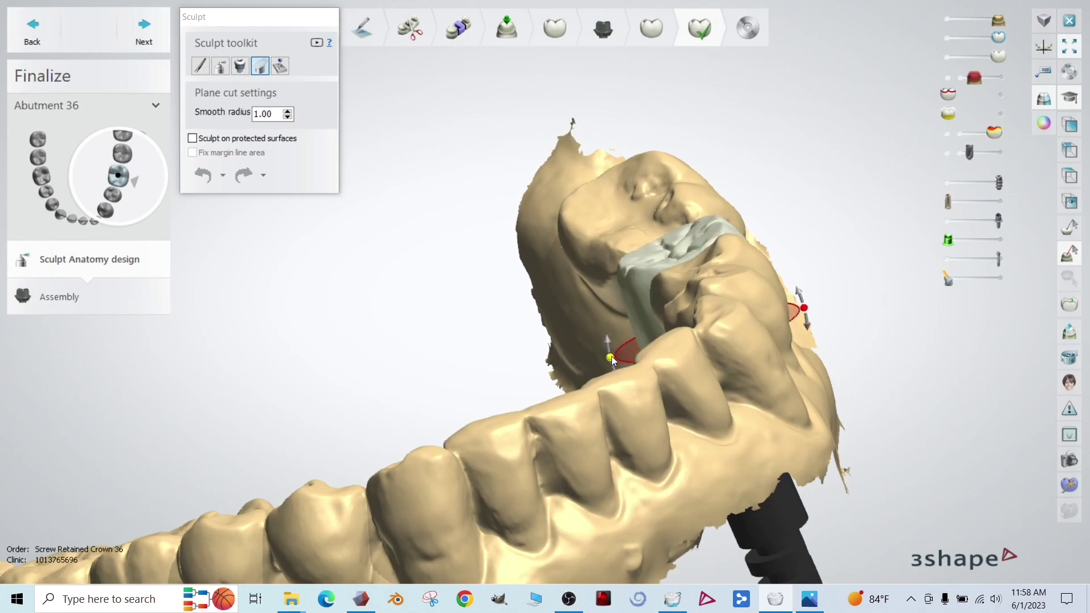
left_click_drag(611, 356, 613, 356)
right_click_drag(740, 353, 718, 445)
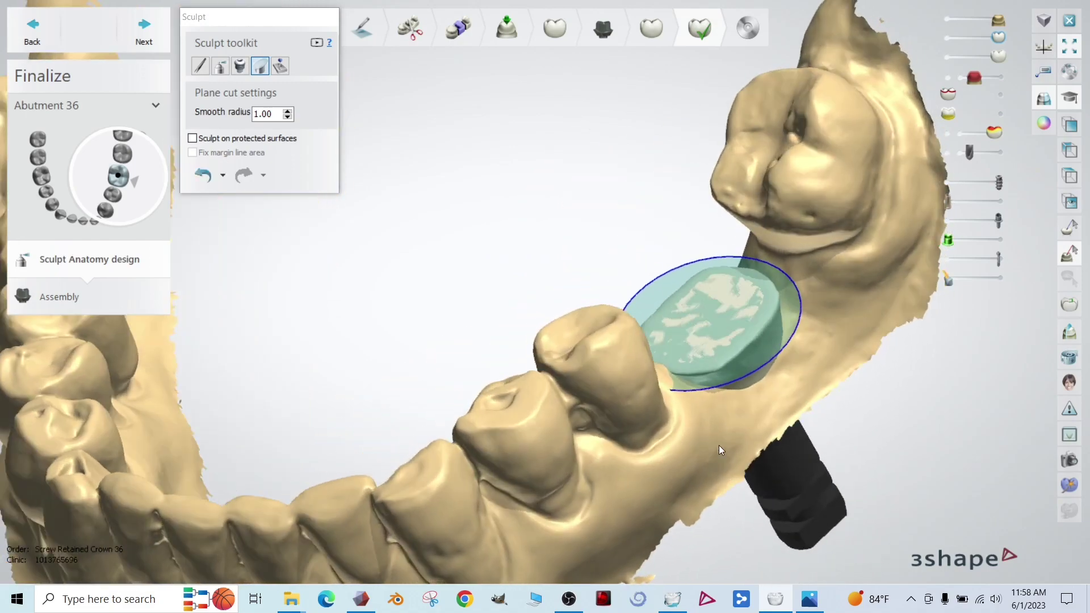
Smooth the sharp edges around the cut crown with the wax knife at 3.00 mm radius and level 2.00.
left_click(222, 67)
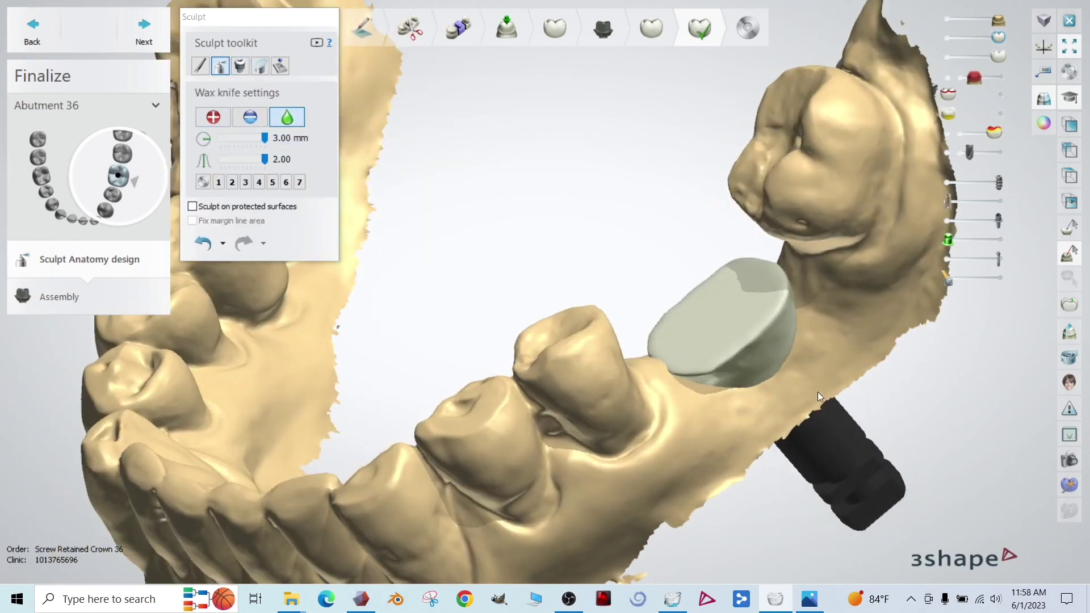
scroll(727, 349, "up", 5)
left_click_drag(775, 332, 774, 336)
right_click_drag(774, 335, 768, 362)
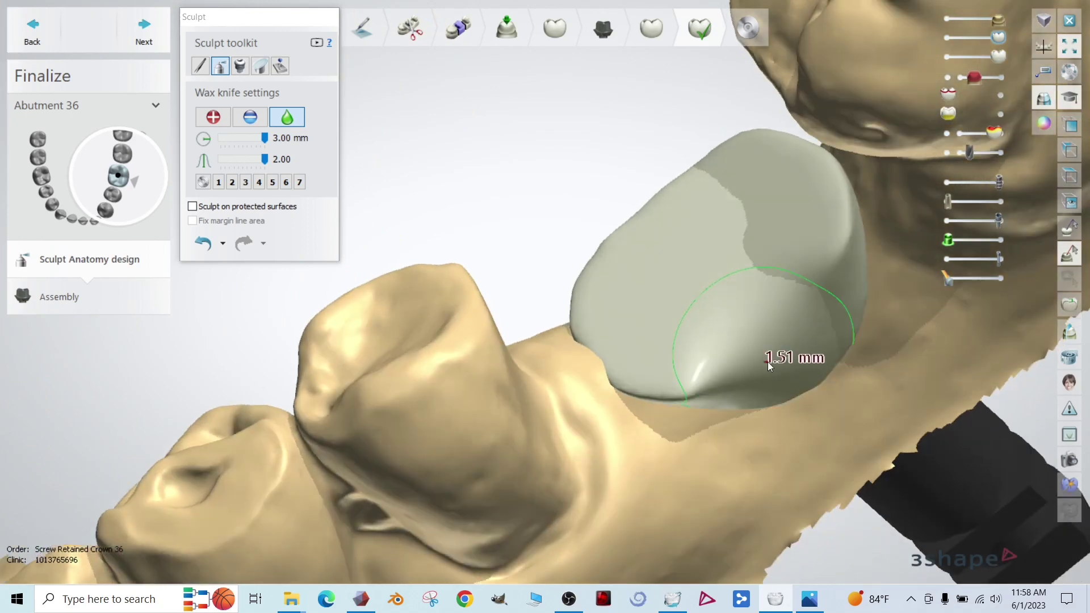
mouse_move(768, 362)
left_mouse_down()
mouse_move(716, 366)
mouse_move(681, 349)
mouse_move(802, 249)
mouse_move(789, 251)
left_mouse_up()
right_click_drag(789, 251, 748, 150)
mouse_move(688, 111)
left_mouse_down()
mouse_move(608, 115)
mouse_move(539, 187)
mouse_move(560, 197)
mouse_move(542, 209)
left_mouse_up()
right_click_drag(542, 209, 590, 221)
Add wax to the end of the cut crown facing the premolar, using 3.00 mm radius and 55.0 µm.
left_click(213, 116)
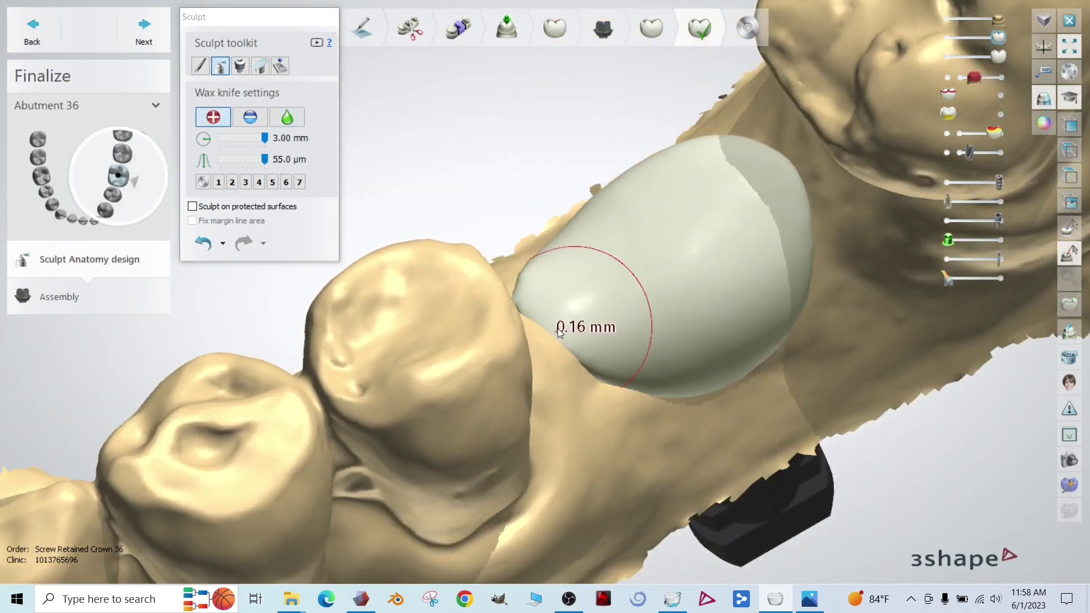
left_click_drag(554, 243, 564, 342)
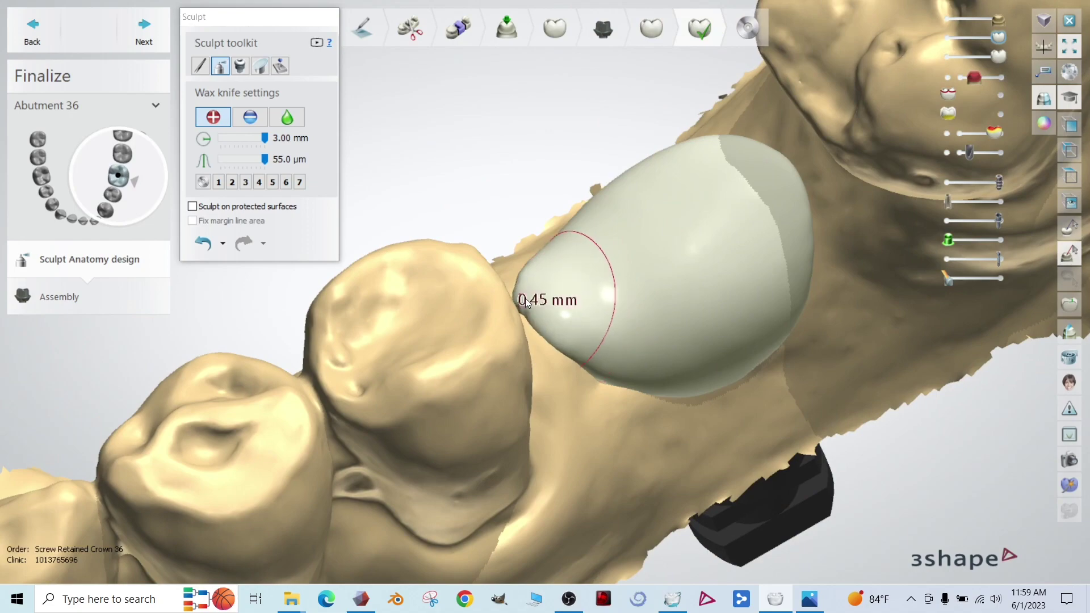
right_click_drag(602, 344, 515, 294)
Smooth the added wax and the whole top surface of the crown with the wax knife at 3.00 mm and 2.00.
left_click(287, 117)
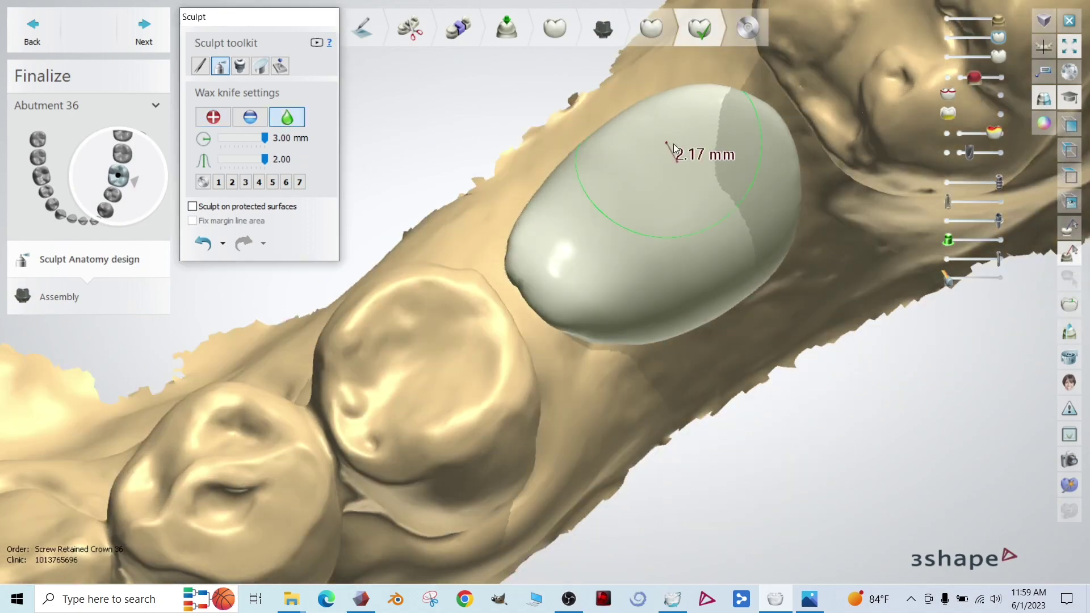
mouse_move(638, 225)
right_mouse_down()
mouse_move(689, 163)
mouse_move(781, 227)
mouse_move(732, 234)
mouse_move(683, 207)
right_mouse_up()
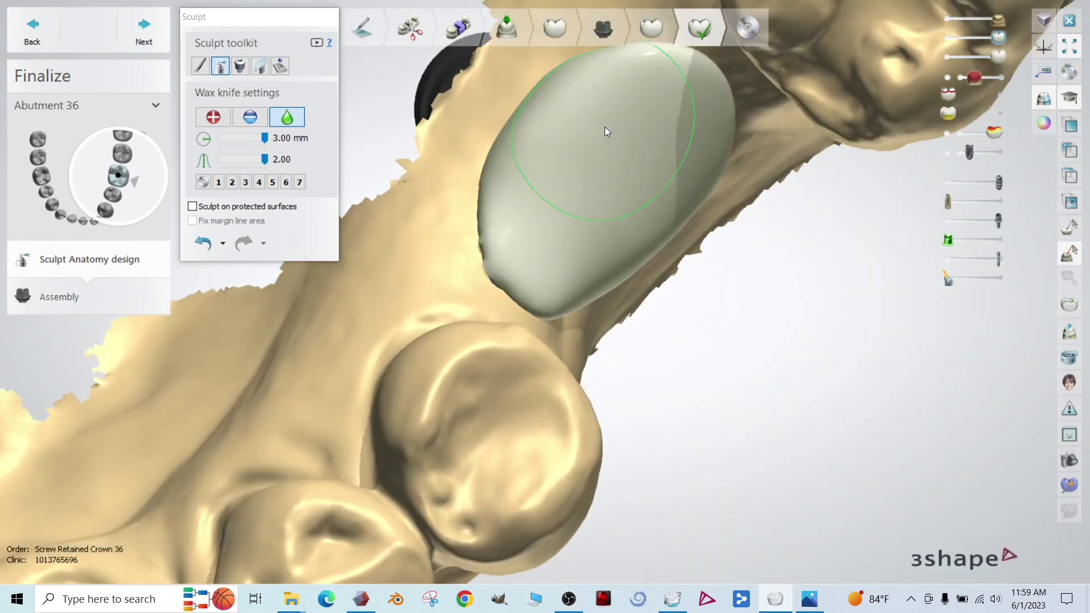
right_click_drag(631, 127, 654, 220)
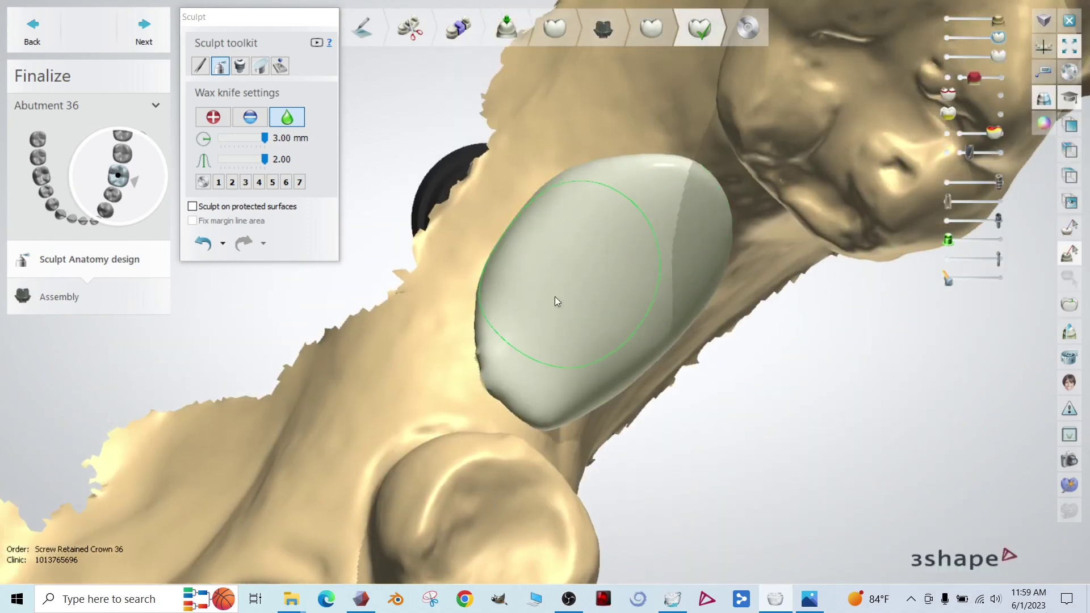
mouse_move(554, 301)
right_mouse_down()
mouse_move(613, 222)
mouse_move(669, 373)
mouse_move(726, 431)
mouse_move(723, 412)
mouse_move(729, 488)
mouse_move(708, 470)
mouse_move(678, 473)
mouse_move(734, 479)
mouse_move(782, 446)
right_mouse_up()
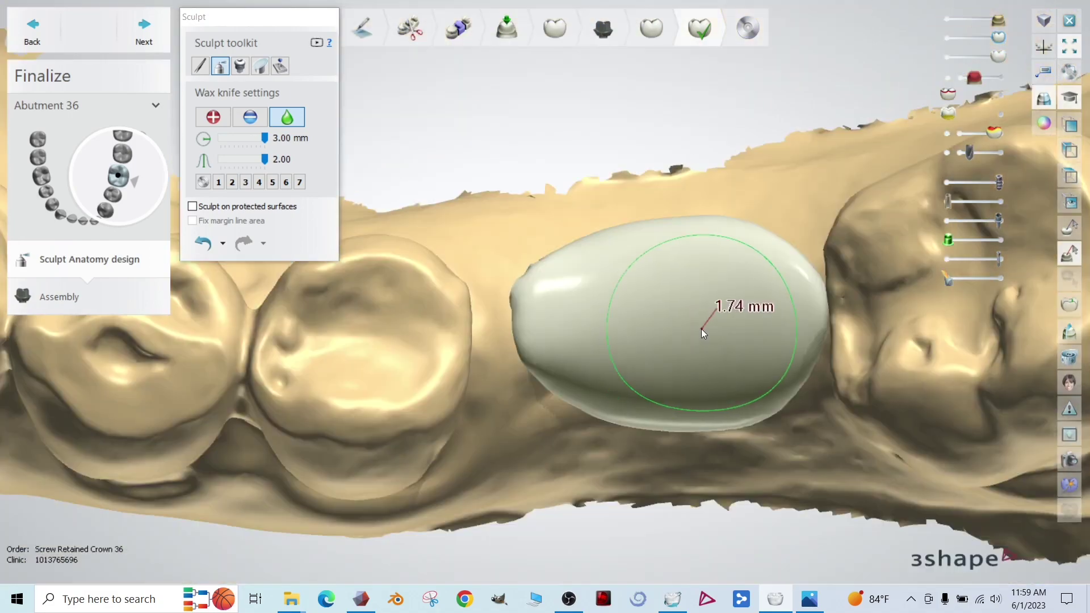
right_click_drag(713, 329, 700, 331)
mouse_move(702, 335)
left_mouse_down()
mouse_move(667, 343)
mouse_move(678, 325)
mouse_move(653, 352)
left_mouse_up()
right_click_drag(653, 352, 688, 314)
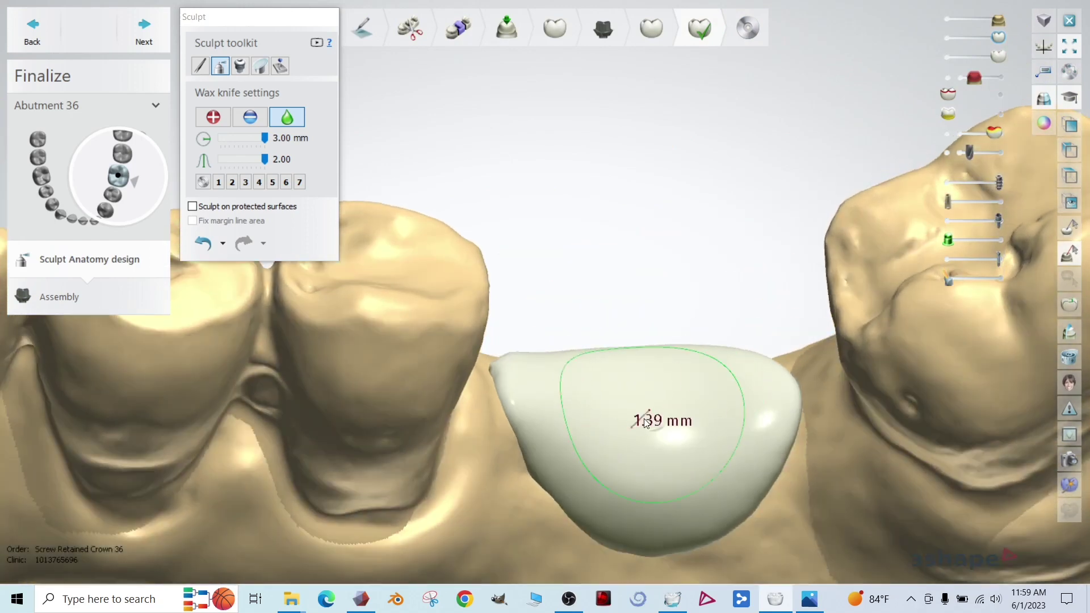
Remove wax from the middle of the crown's top at 3.00 mm and 55.0 µm, and check the parts beneath through the translucent crown.
left_click(250, 117)
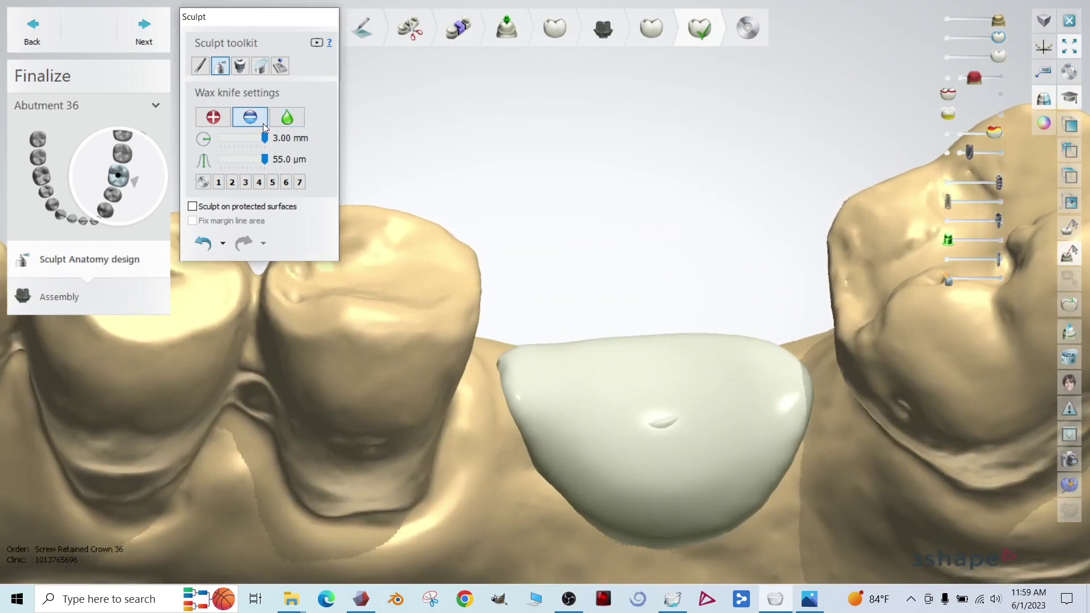
mouse_move(659, 379)
left_mouse_down()
mouse_move(639, 365)
mouse_move(653, 377)
left_mouse_up()
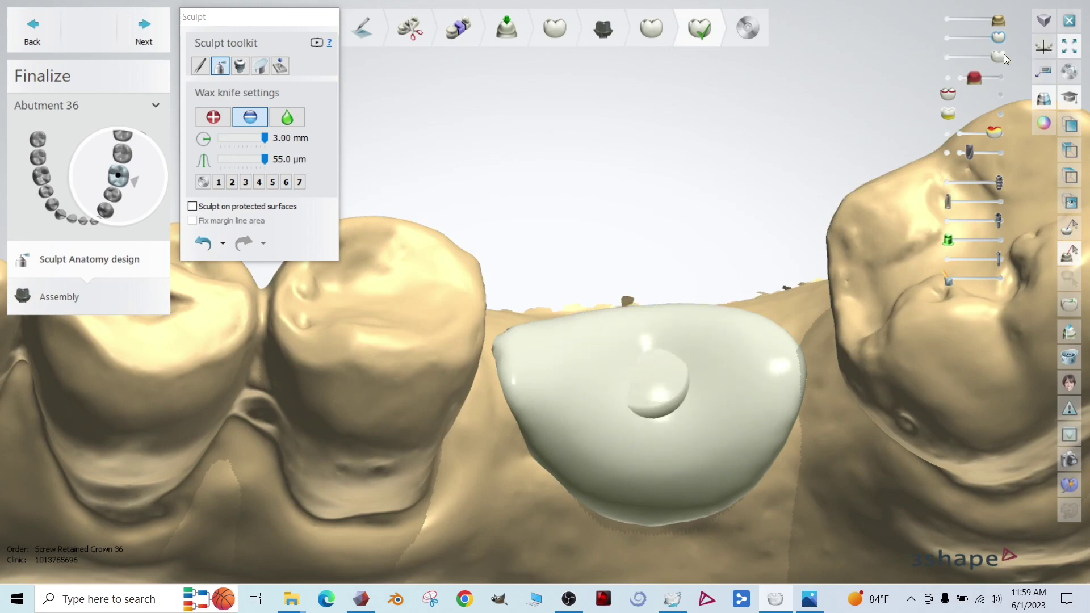
left_click_drag(1000, 55, 972, 54)
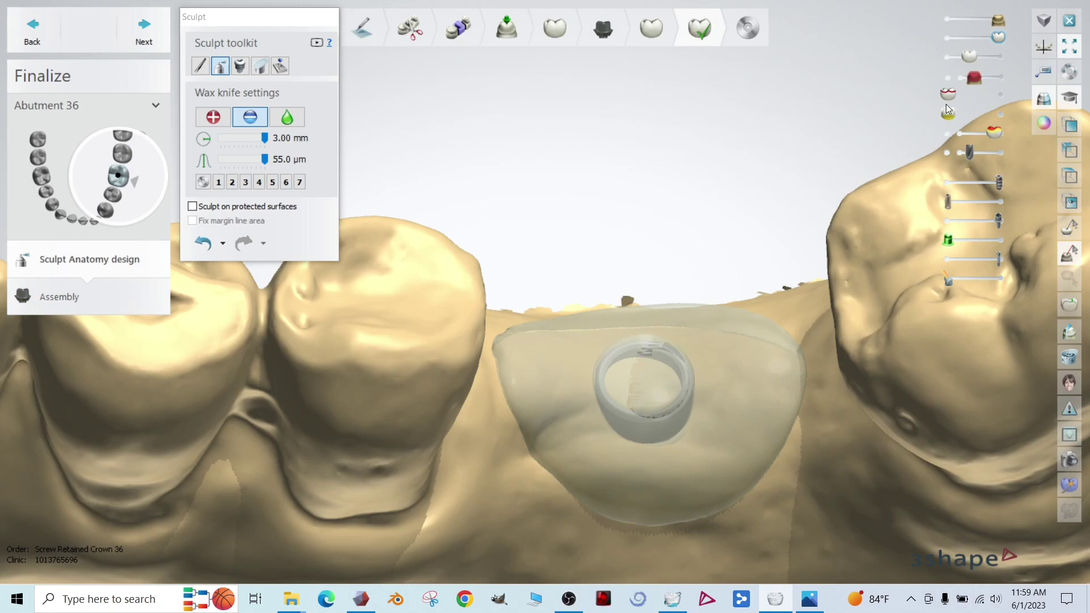
right_click_drag(946, 103, 840, 340)
left_click_drag(973, 55, 999, 55)
right_click_drag(684, 362, 686, 380)
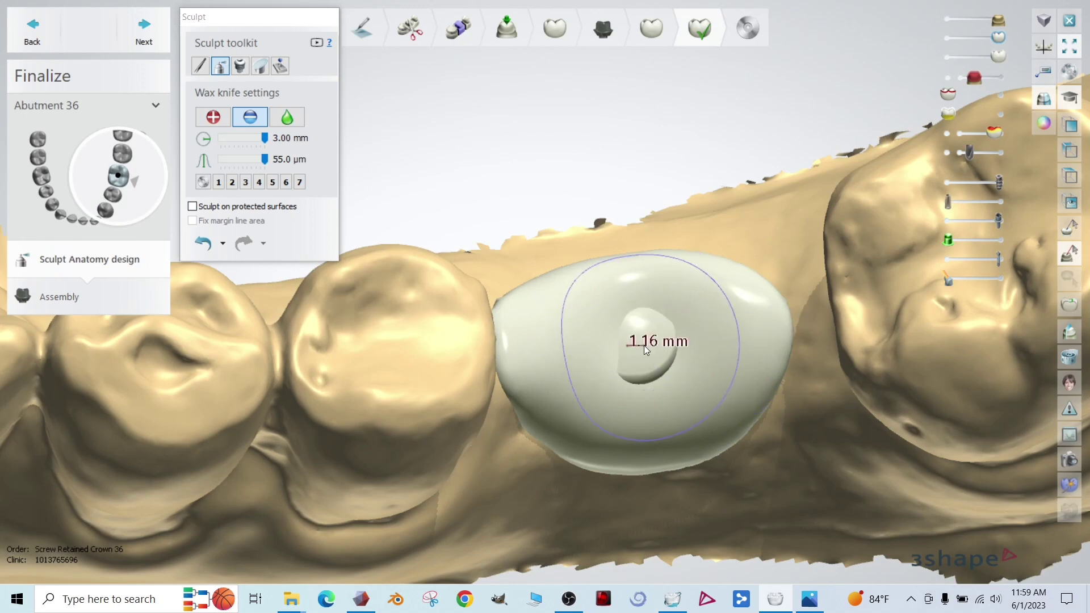
Add wax on the round raised area in the middle of the crown with the wax knife, and check it from the side.
left_click(213, 117)
left_click(635, 347)
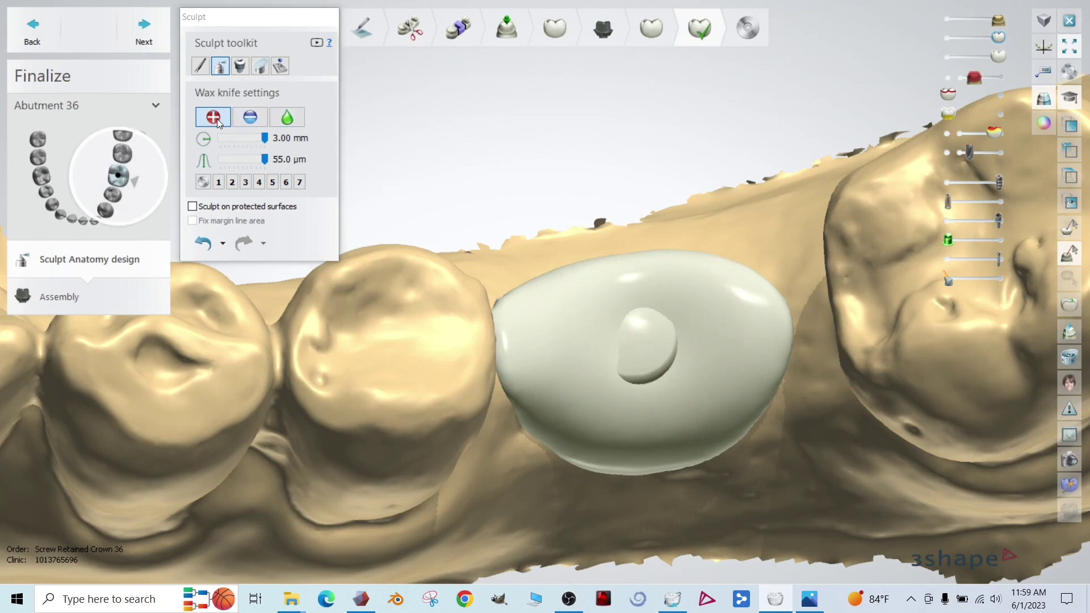
right_click_drag(665, 336, 688, 293)
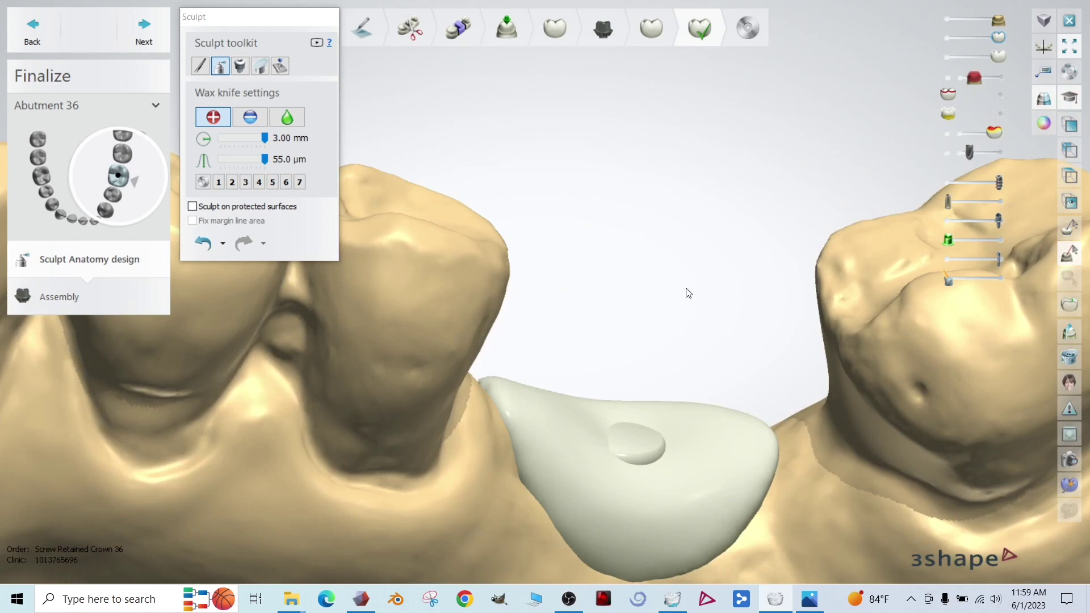
right_click_drag(620, 357, 598, 363)
right_click_drag(731, 296, 738, 308)
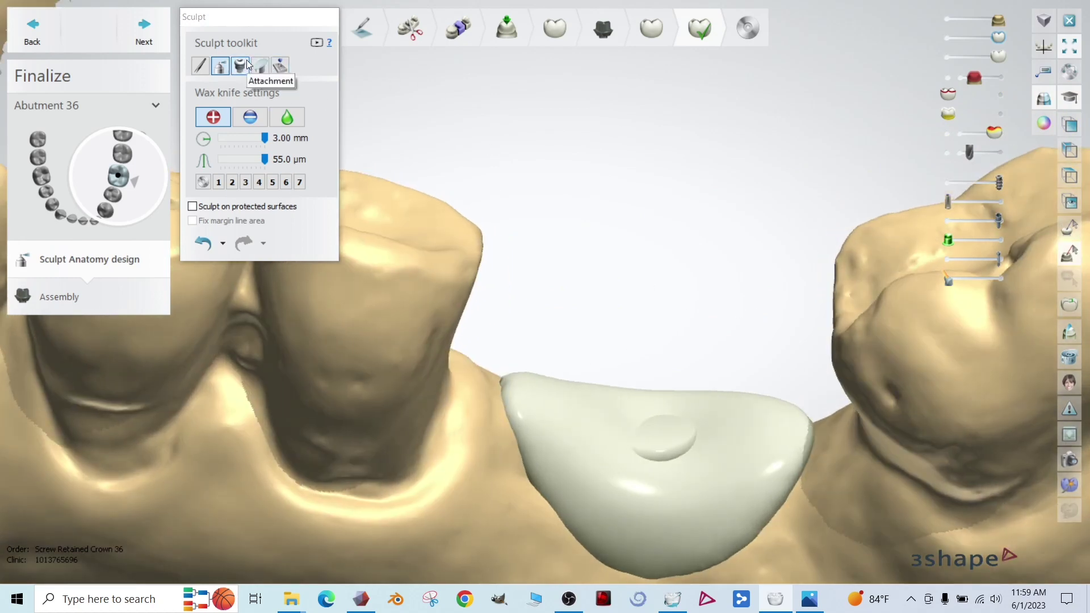
Place a Cylinder 4.0 x 3.0 mm attachment with surface-normal orientation on the middle of the crown's top.
left_click(245, 66)
left_click(272, 157)
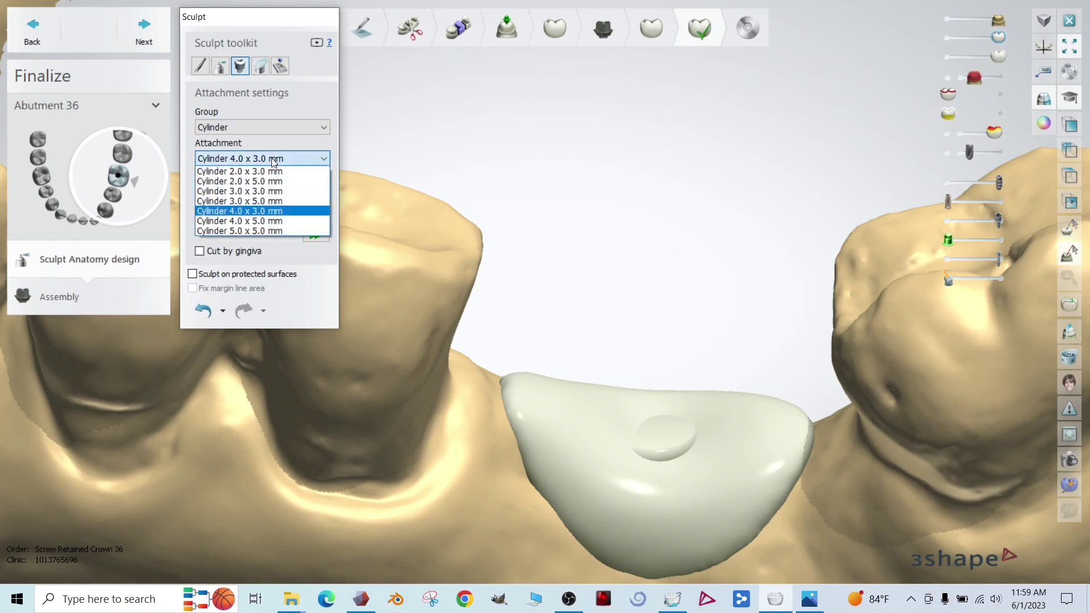
left_click(273, 161)
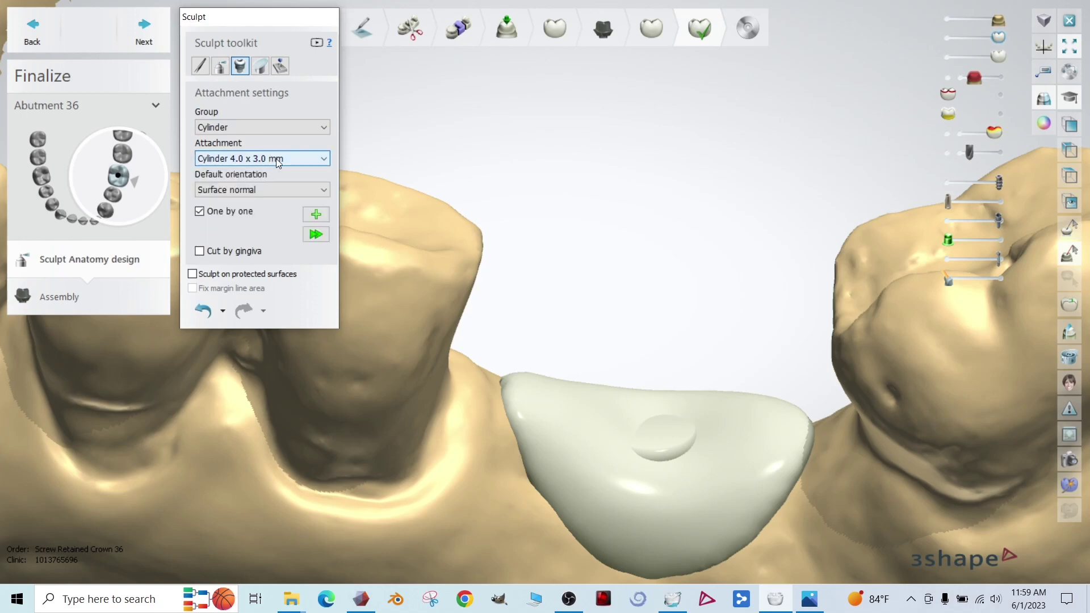
left_click(658, 433)
right_click_drag(866, 509, 903, 510)
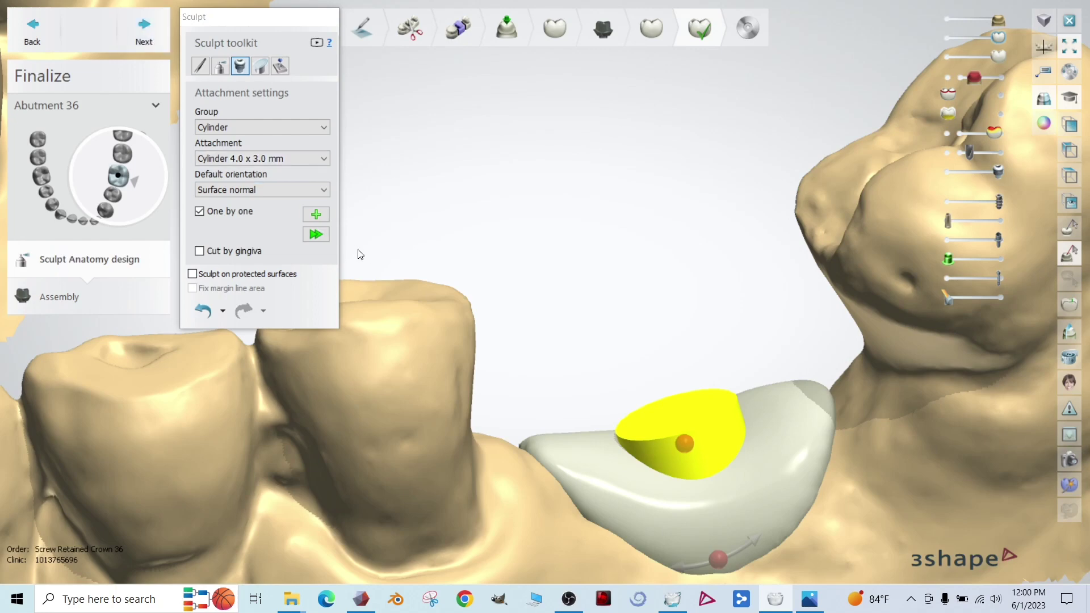
Apply the cylinder attachment to the crown despite the self-intersection warning.
left_click(317, 233)
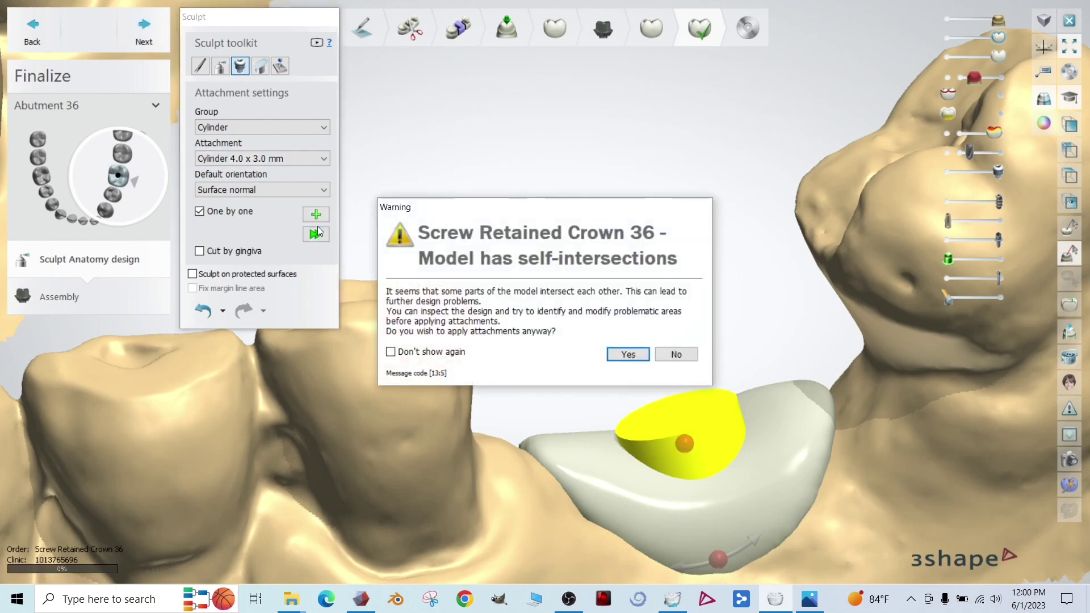
left_click(629, 354)
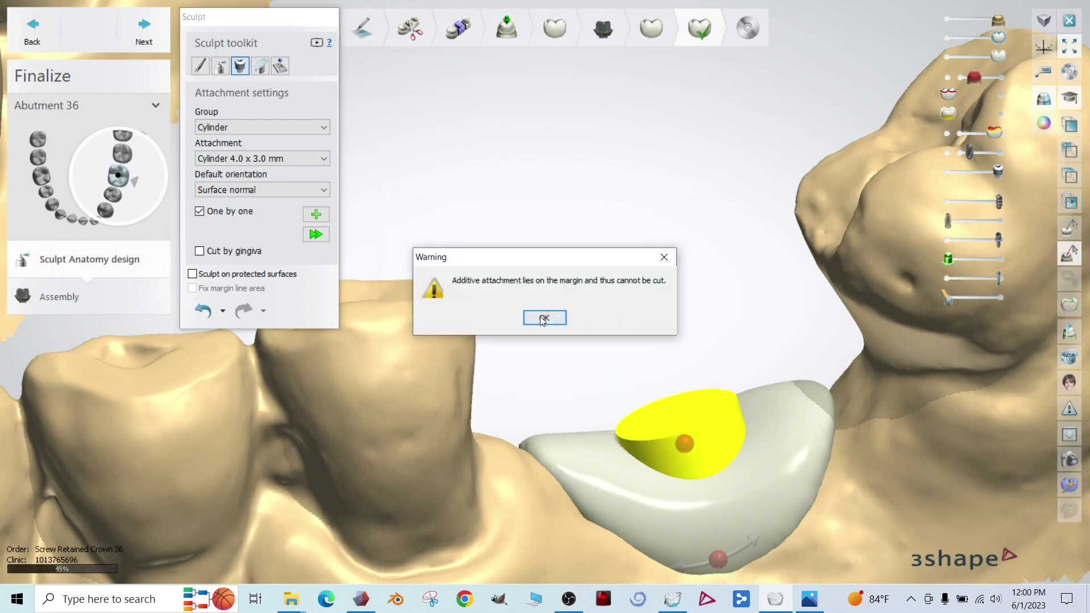
left_click(544, 318)
right_click_drag(516, 287, 714, 341)
Advance to the abutment assembly stage, and inspect the screw hole through the cylinder with the crown translucent and opaque.
left_click(145, 29)
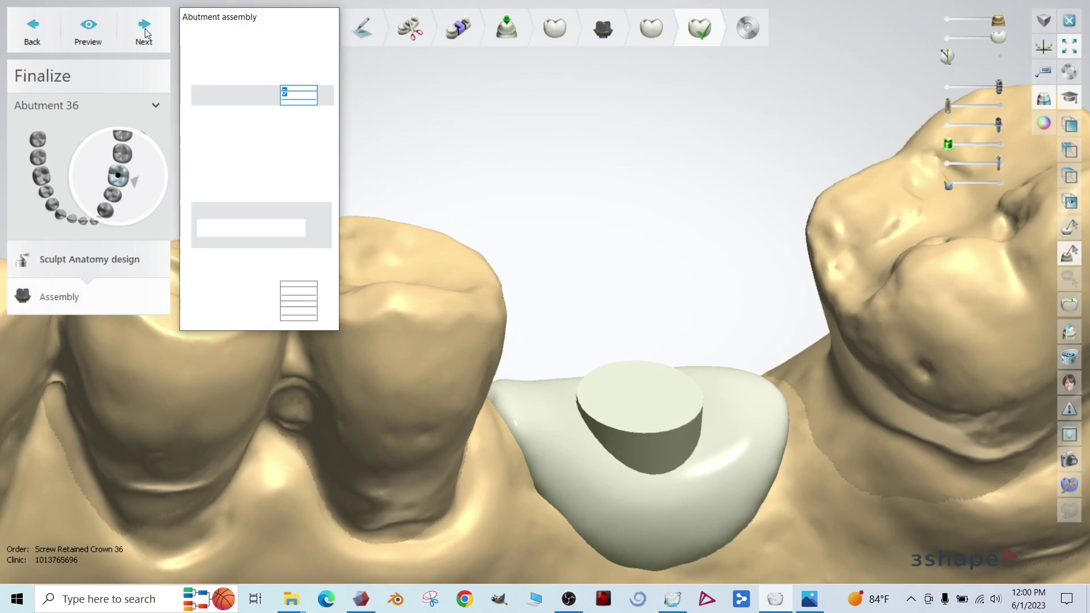
right_click_drag(668, 387, 716, 262)
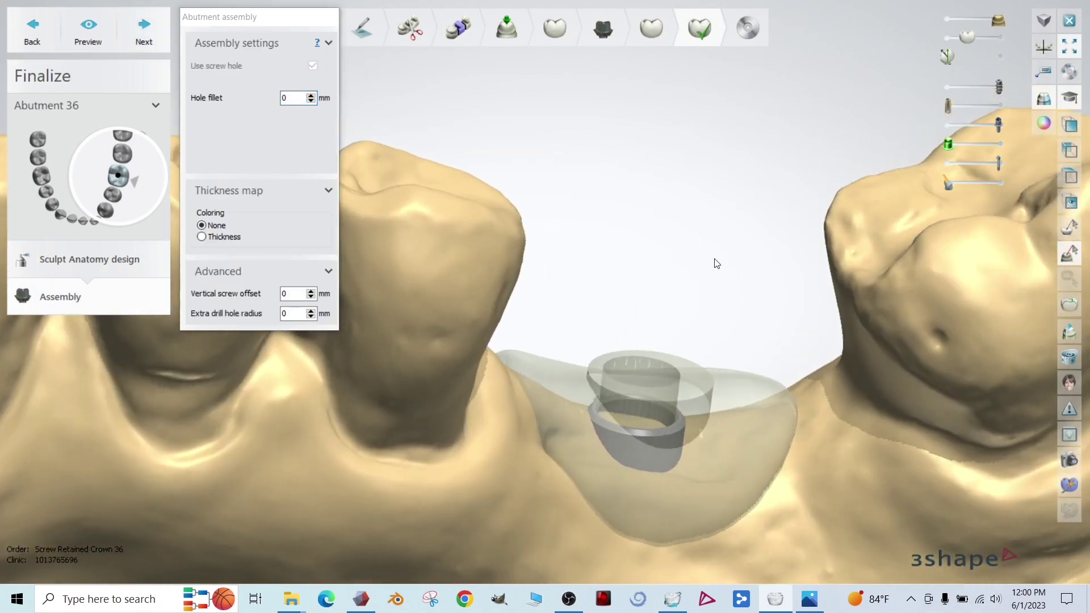
left_click_drag(966, 36, 997, 37)
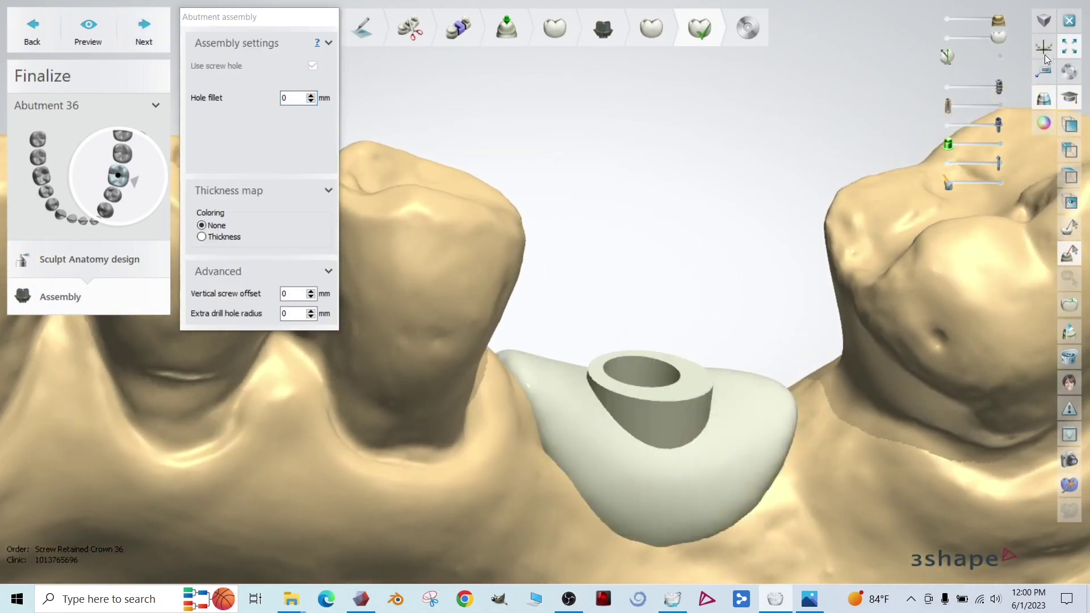
Inspect the screw-hole cylinder and the crown's fit against the gingiva from the side, from below and from above.
right_click_drag(789, 272, 573, 185)
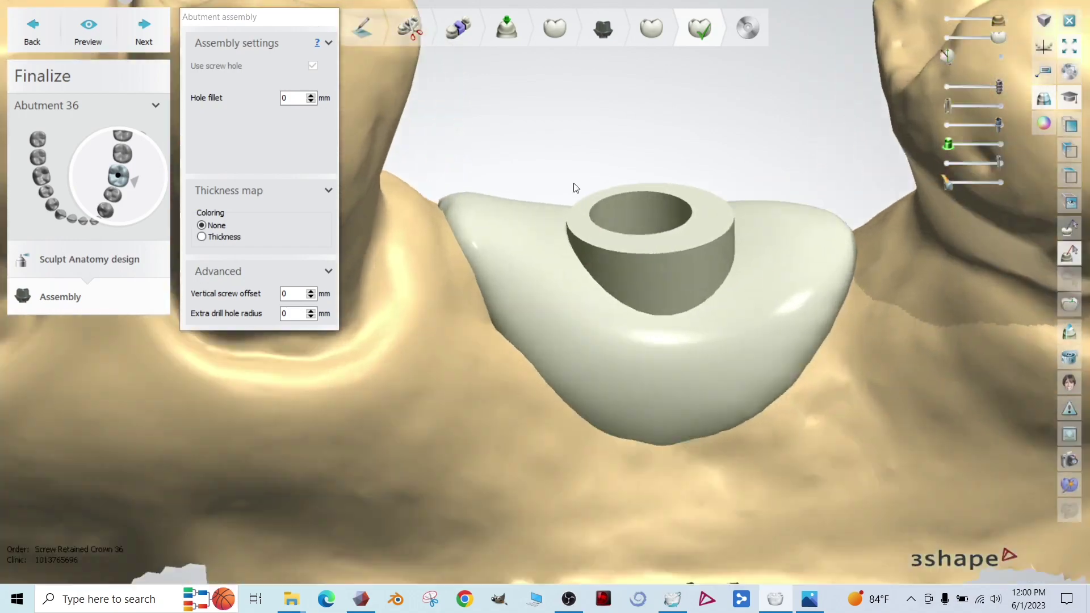
scroll(573, 184, "up", 4)
scroll(800, 282, "down", 2)
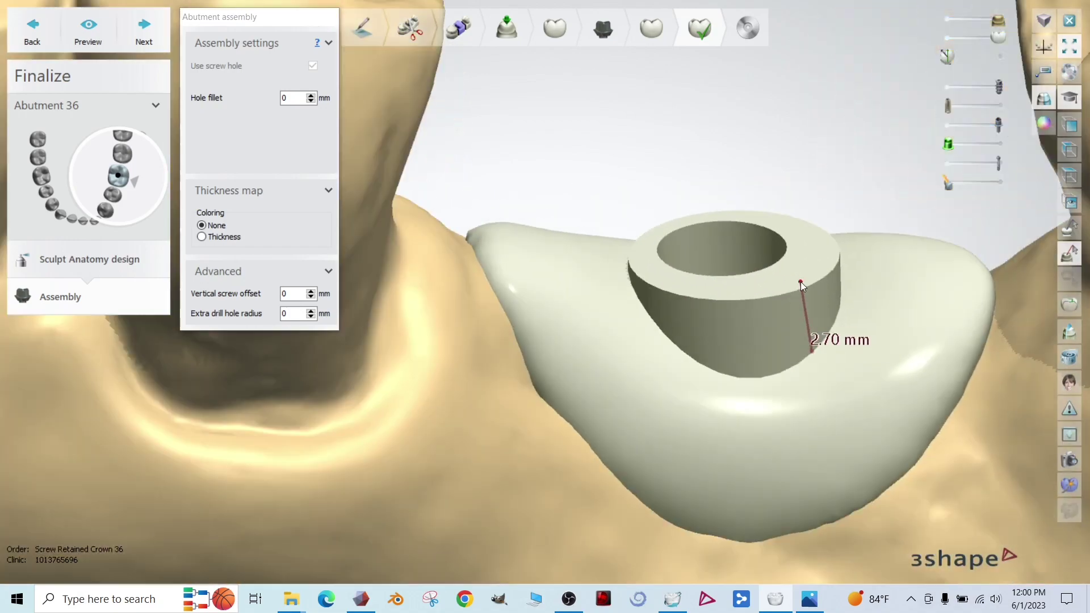
right_click_drag(800, 282, 856, 227)
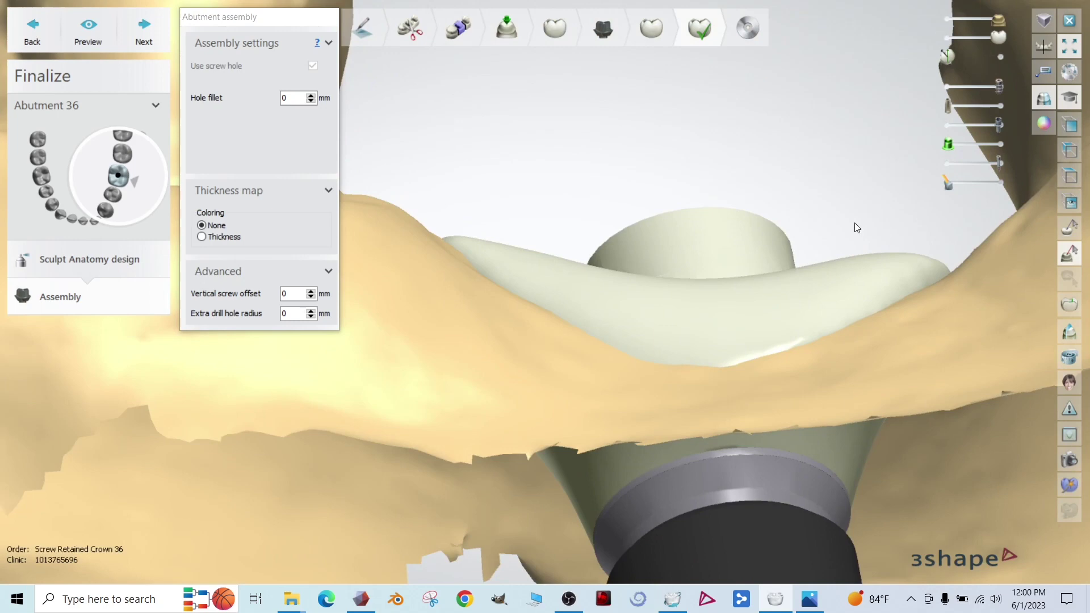
right_click_drag(856, 227, 850, 311)
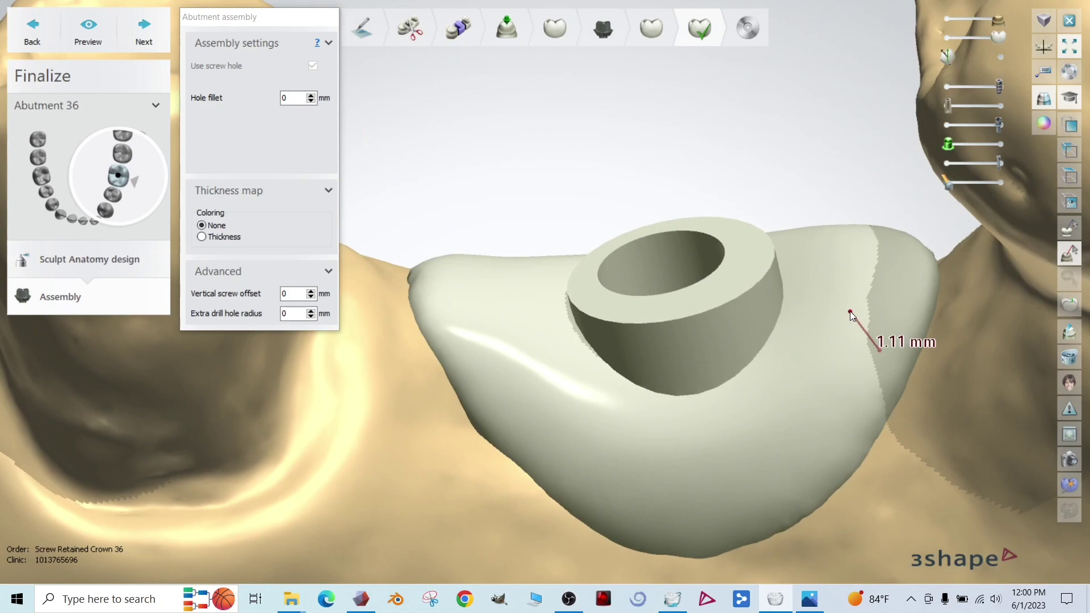
right_click_drag(784, 312, 906, 391)
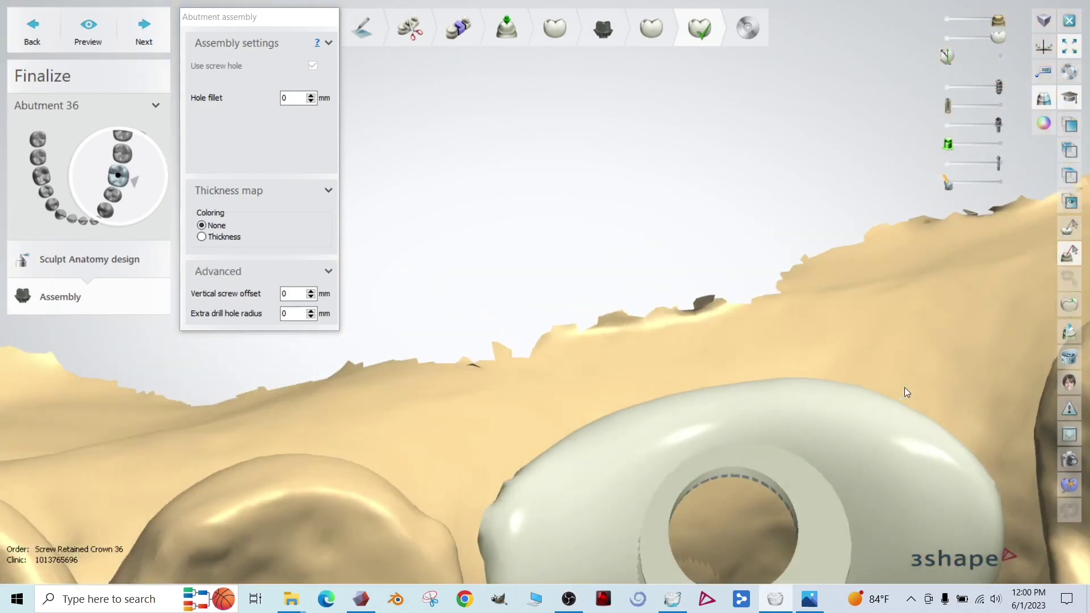
Advance to the Save stage to complete the design, and hide the jaw scan to view the crown on the implant analog.
left_click(144, 30)
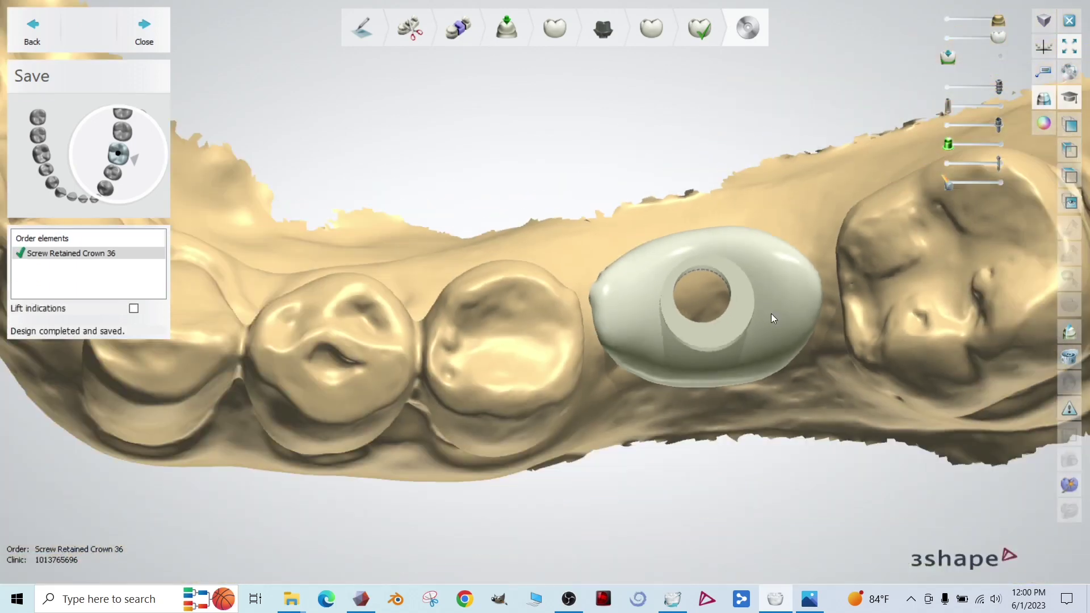
right_click_drag(772, 318, 786, 209)
left_click_drag(985, 19, 923, 19)
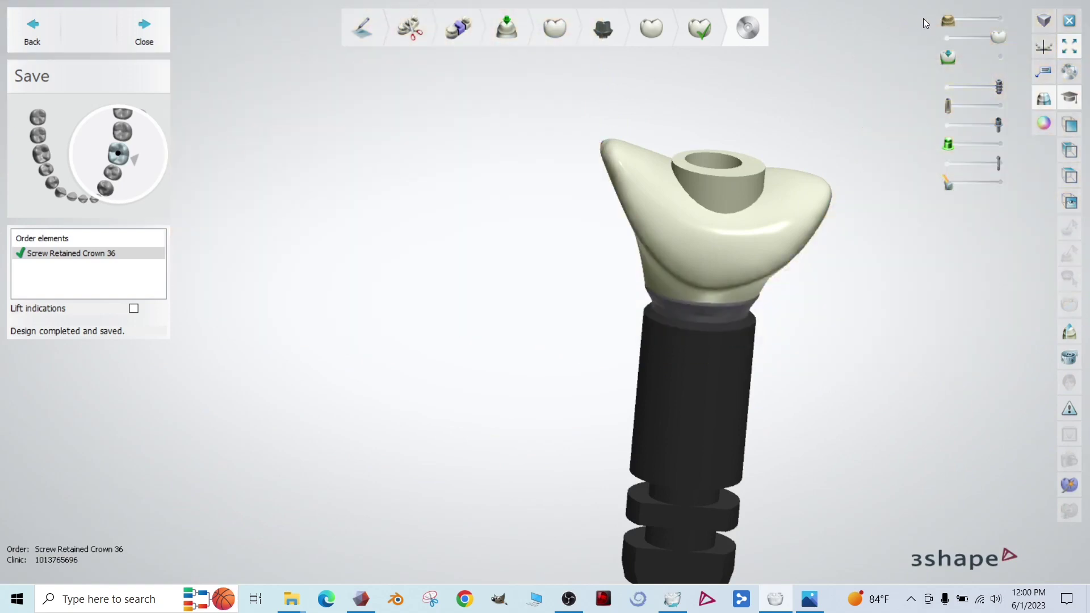
mouse_move(789, 204)
right_mouse_down()
mouse_move(792, 219)
mouse_move(972, 206)
mouse_move(645, 236)
mouse_move(619, 220)
mouse_move(732, 208)
mouse_move(724, 221)
mouse_move(581, 238)
mouse_move(706, 189)
mouse_move(789, 203)
mouse_move(784, 194)
right_mouse_up()
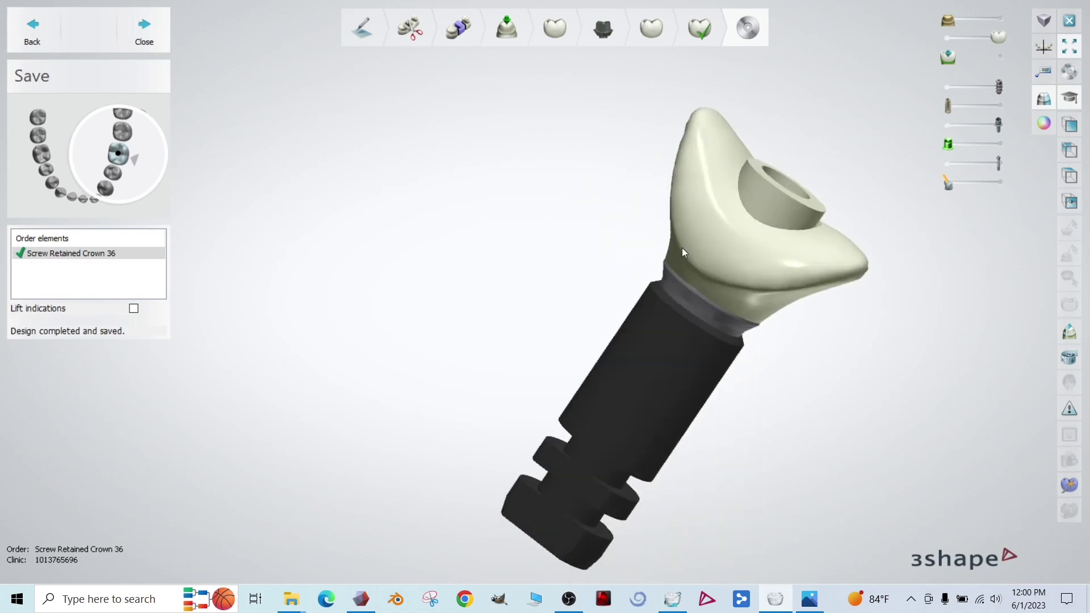
middle_click_drag(682, 248, 600, 299)
Turn on Lift indications to view the crown separated from its base, and close the completed design.
left_click(132, 309)
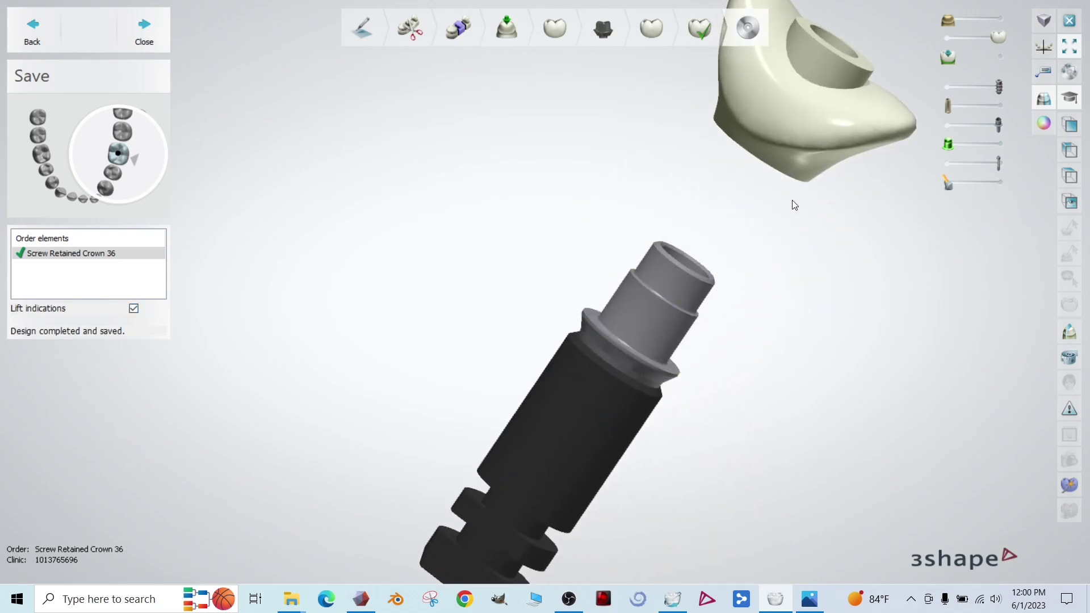
right_click_drag(672, 376, 512, 519)
middle_click_drag(347, 186, 355, 96)
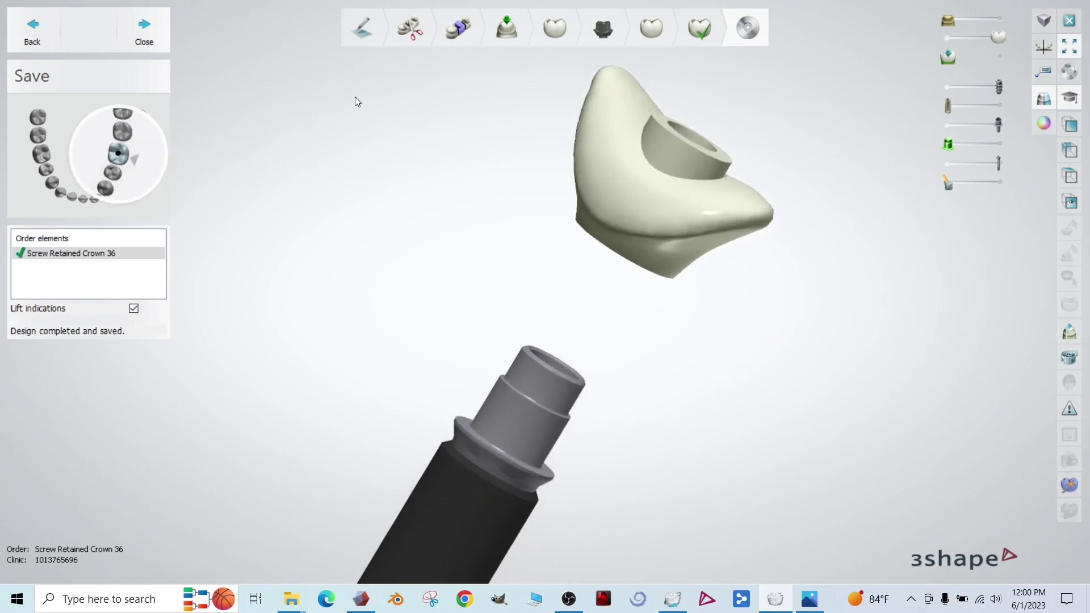
left_click(144, 39)
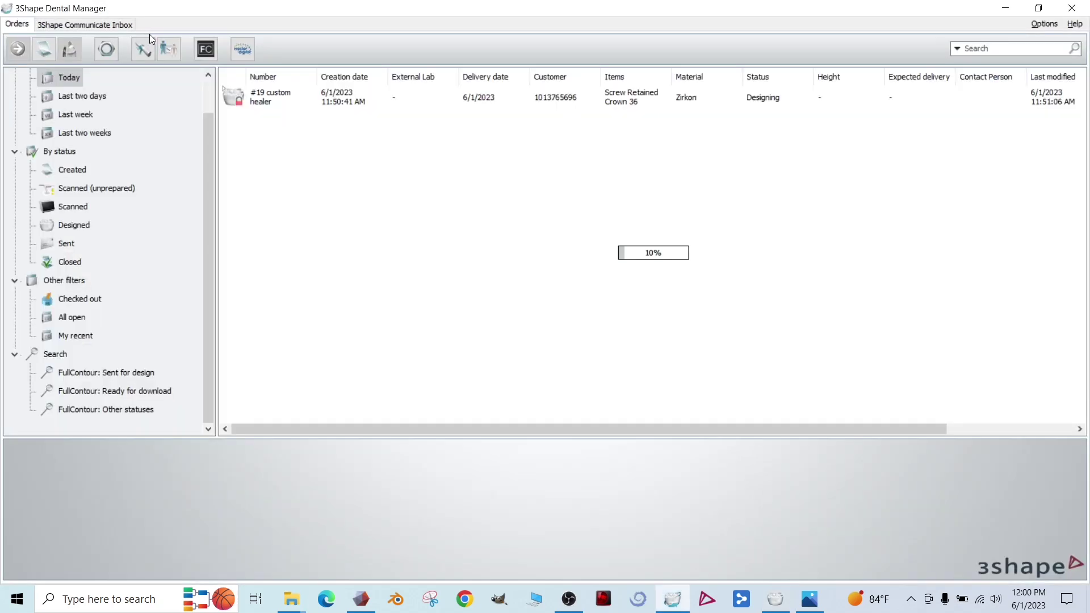
Generate the CAM output for the #19 custom healer order in Dental Manager.
right_click(311, 98)
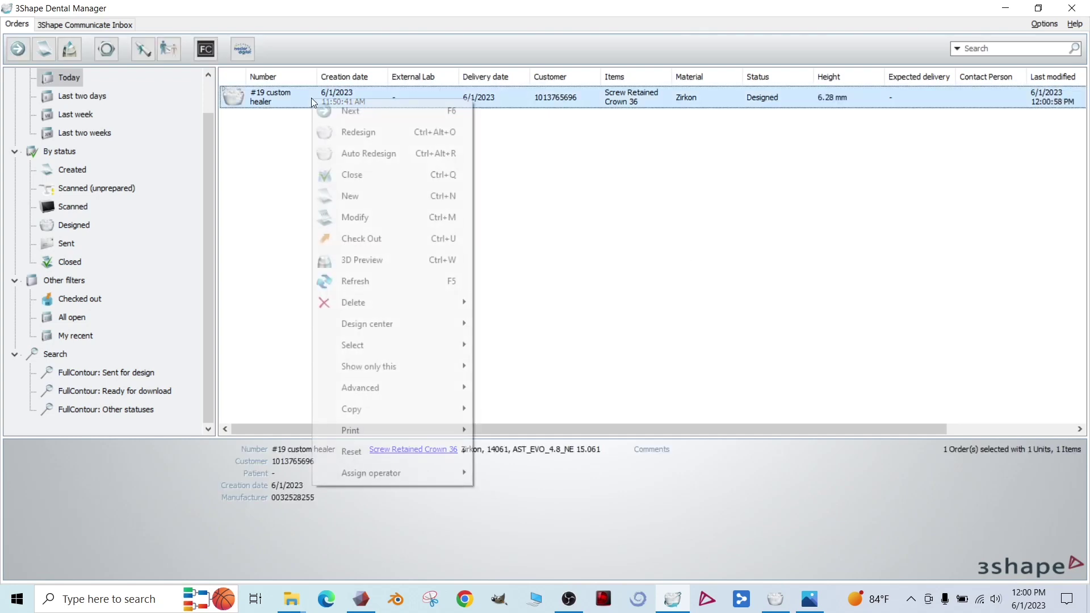
mouse_move(383, 386)
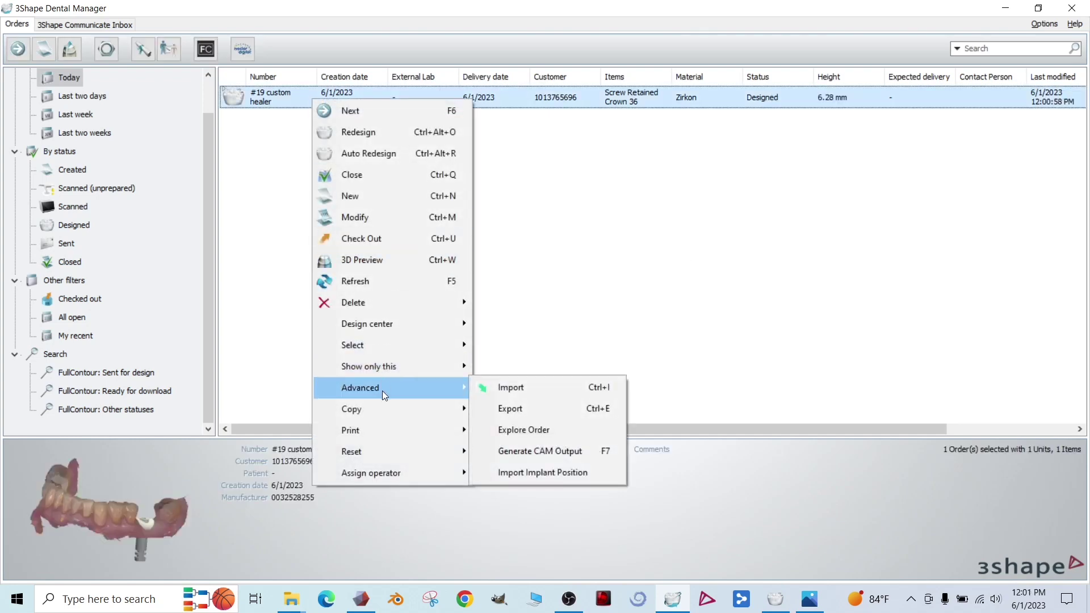
left_click(535, 452)
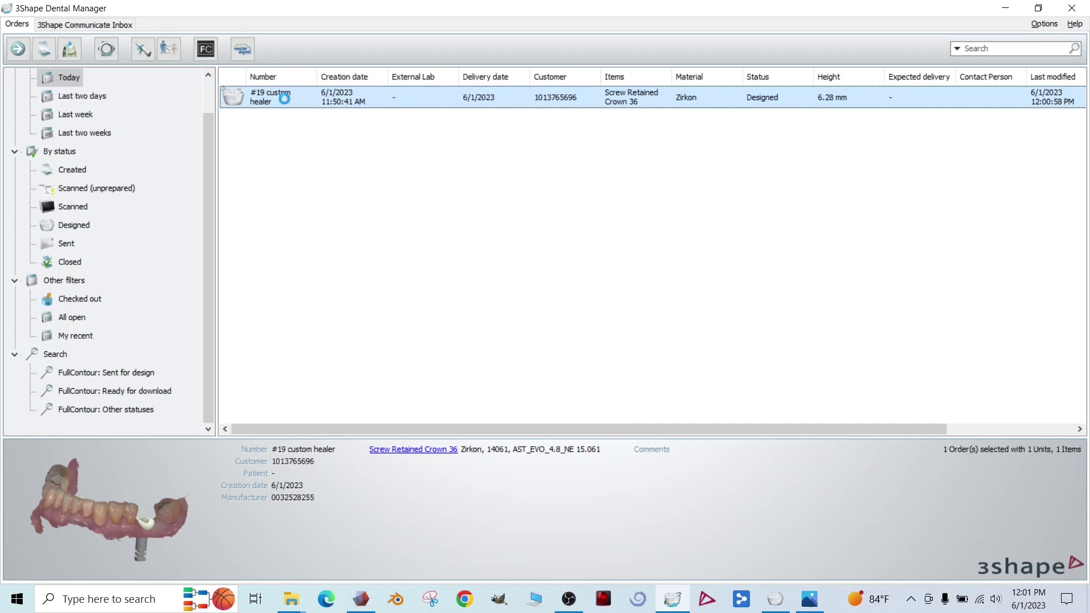
Show the order's CAM output folder, and open the #19 custom healer_0 mesh file in Meshmixer.
right_click(284, 98)
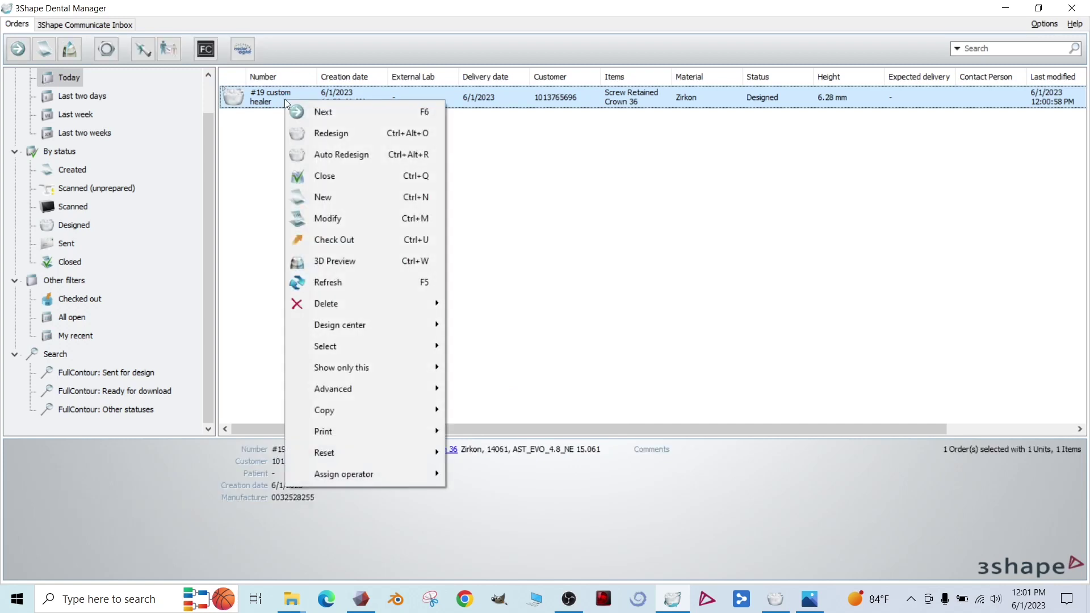
mouse_move(379, 394)
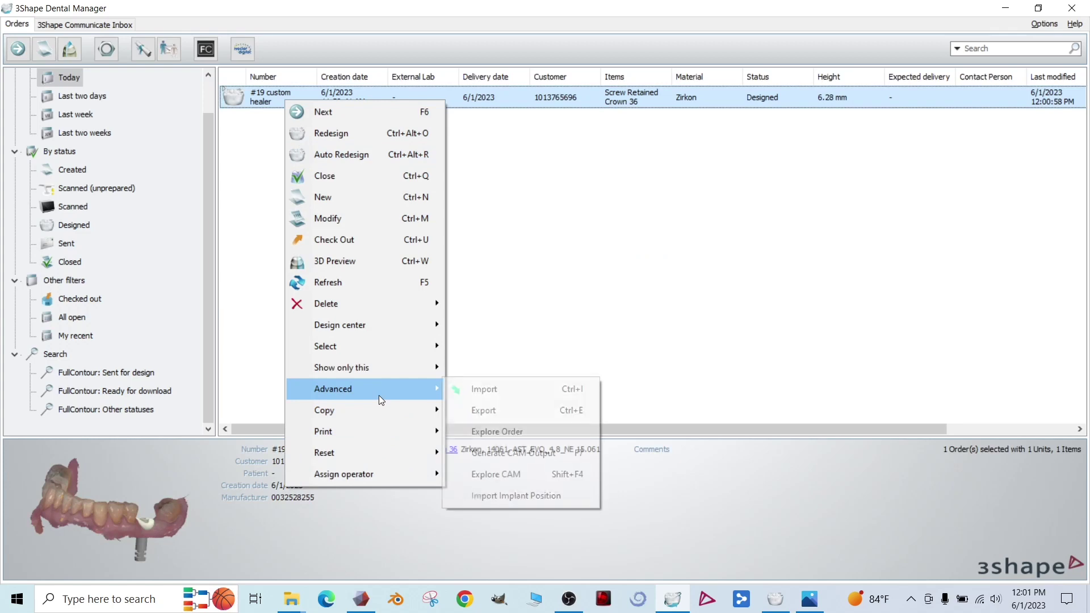
left_click(526, 477)
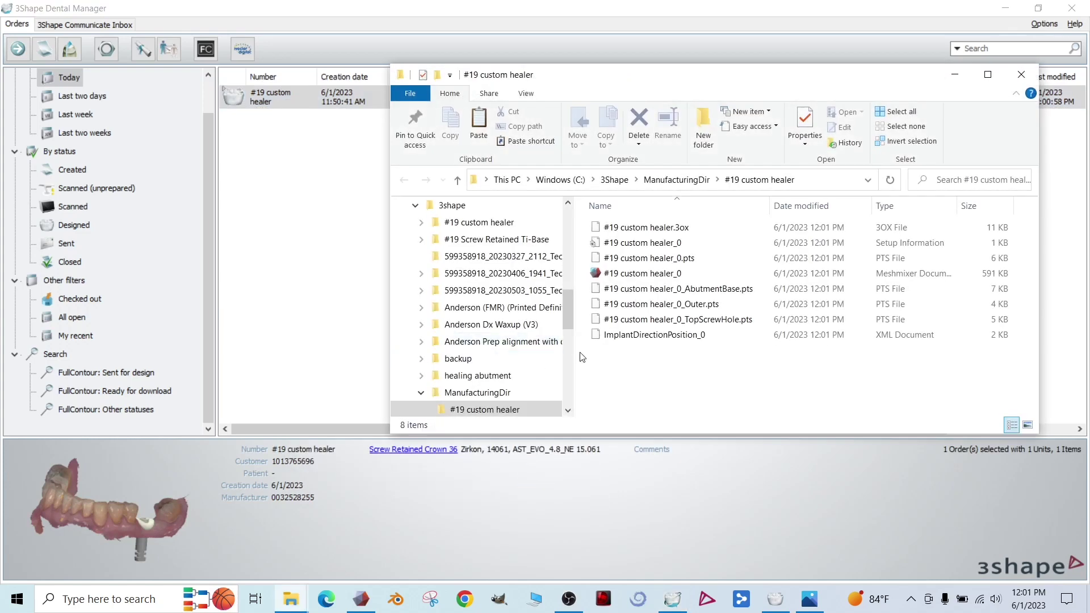
left_click(691, 276)
right_click(691, 276)
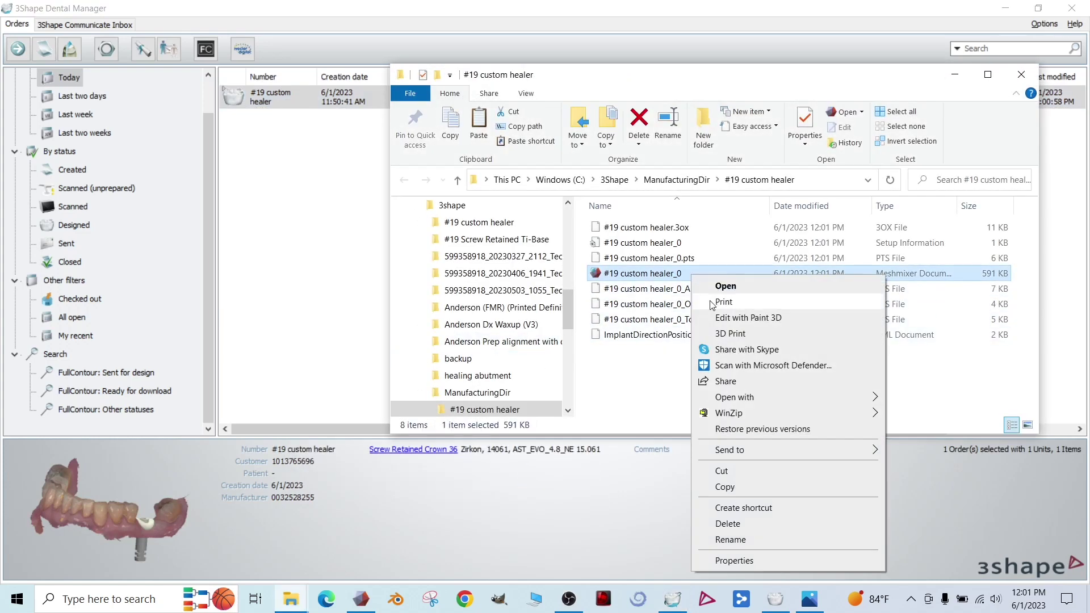
mouse_move(779, 397)
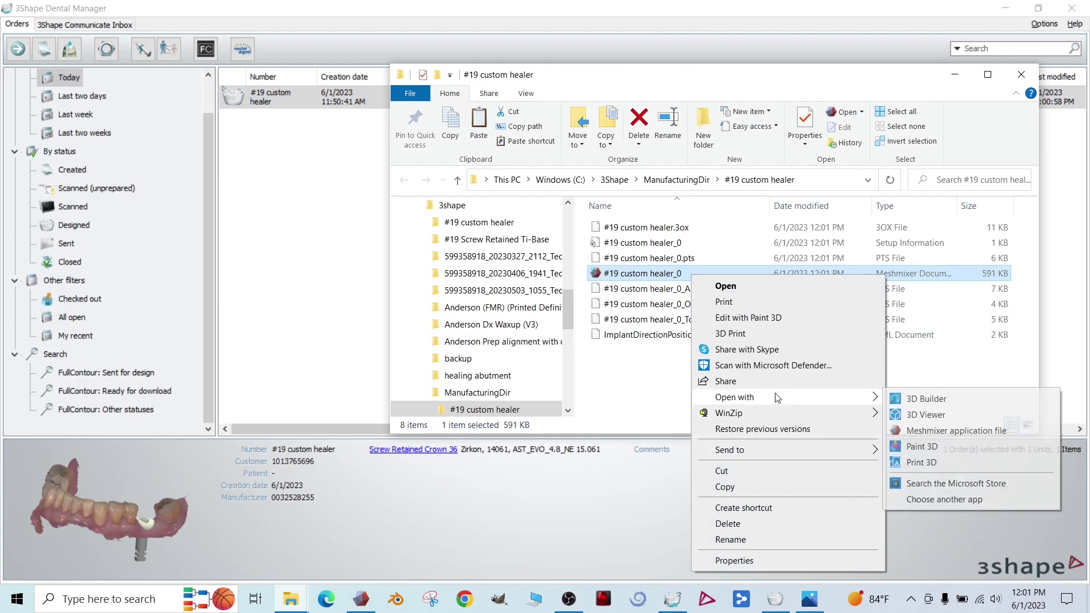
left_click(931, 432)
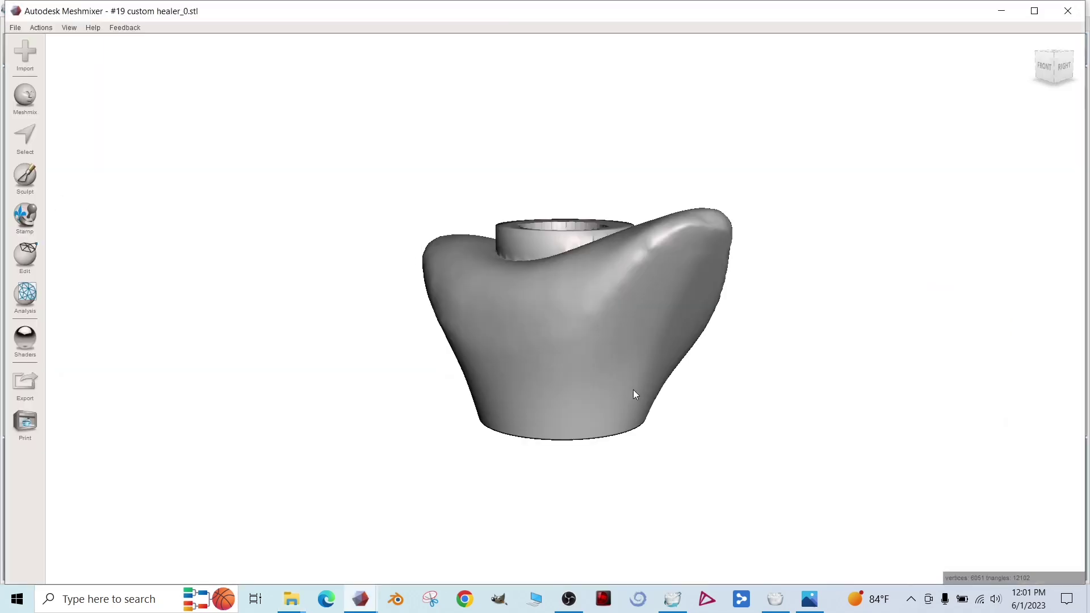
Examine the exported healing abutment mesh from the top, sides and underside, including the screw hole and base opening.
mouse_move(634, 394)
right_mouse_down()
mouse_move(698, 238)
mouse_move(674, 222)
mouse_move(786, 399)
mouse_move(826, 354)
mouse_move(747, 397)
mouse_move(463, 297)
mouse_move(803, 372)
mouse_move(739, 324)
mouse_move(618, 278)
mouse_move(674, 365)
mouse_move(528, 349)
mouse_move(469, 358)
mouse_move(562, 360)
mouse_move(557, 377)
mouse_move(530, 356)
right_mouse_up()
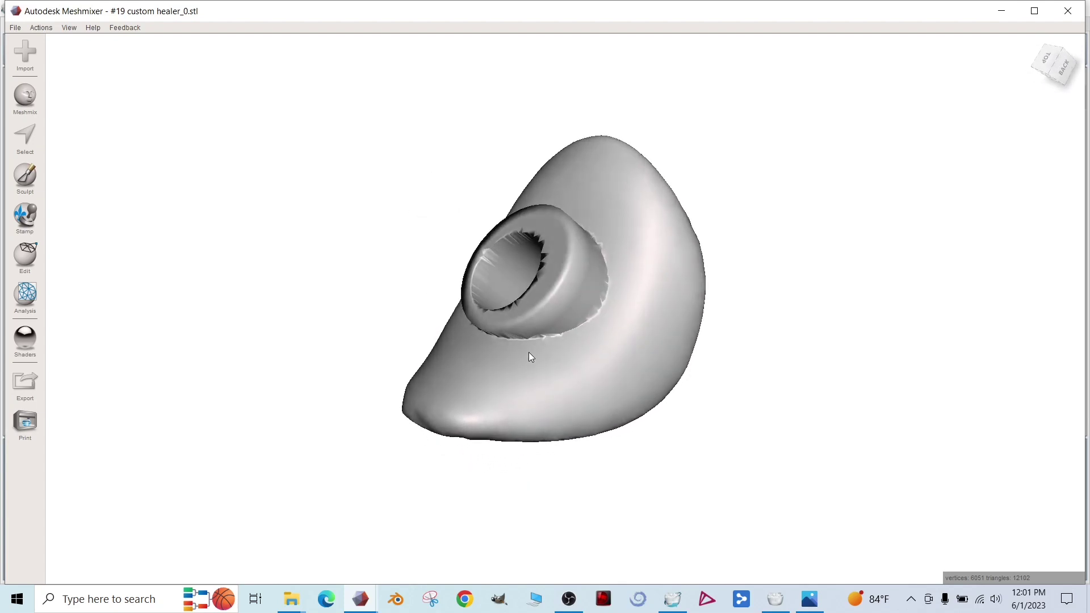
right_click_drag(681, 394, 540, 240)
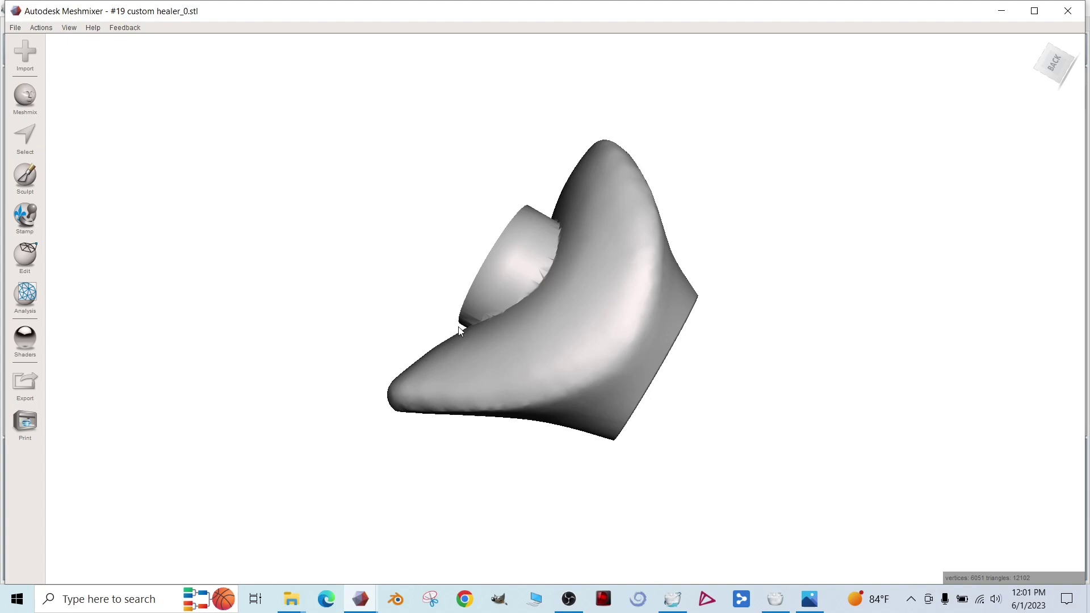
mouse_move(460, 331)
right_mouse_down()
mouse_move(766, 185)
mouse_move(738, 231)
mouse_move(495, 274)
mouse_move(618, 239)
mouse_move(739, 342)
mouse_move(749, 317)
right_mouse_up()
mouse_move(744, 222)
right_mouse_down()
mouse_move(681, 219)
mouse_move(652, 267)
mouse_move(721, 237)
right_mouse_up()
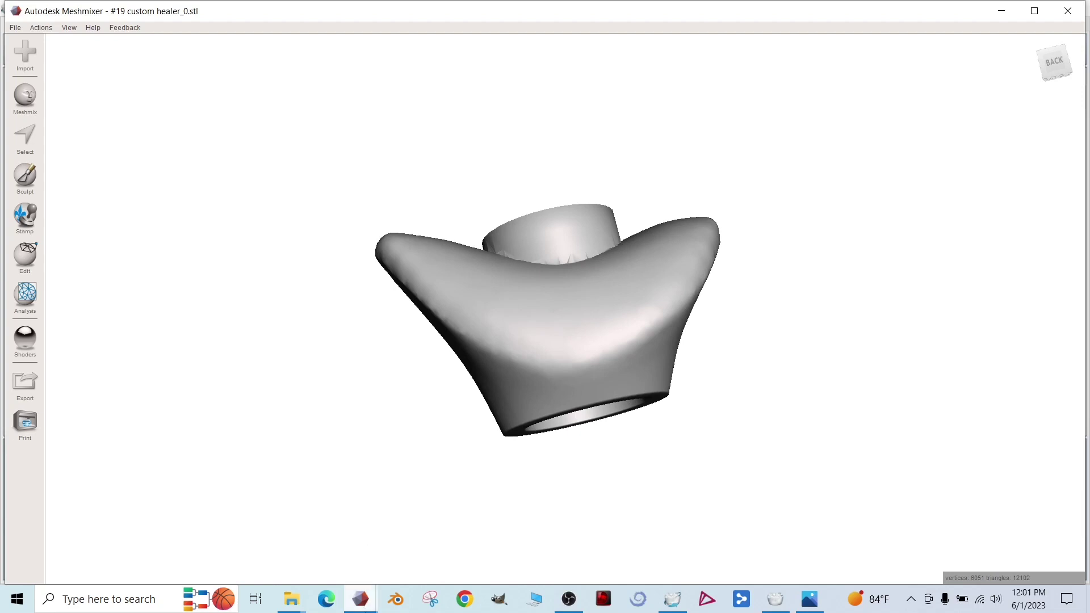
left_click(359, 599)
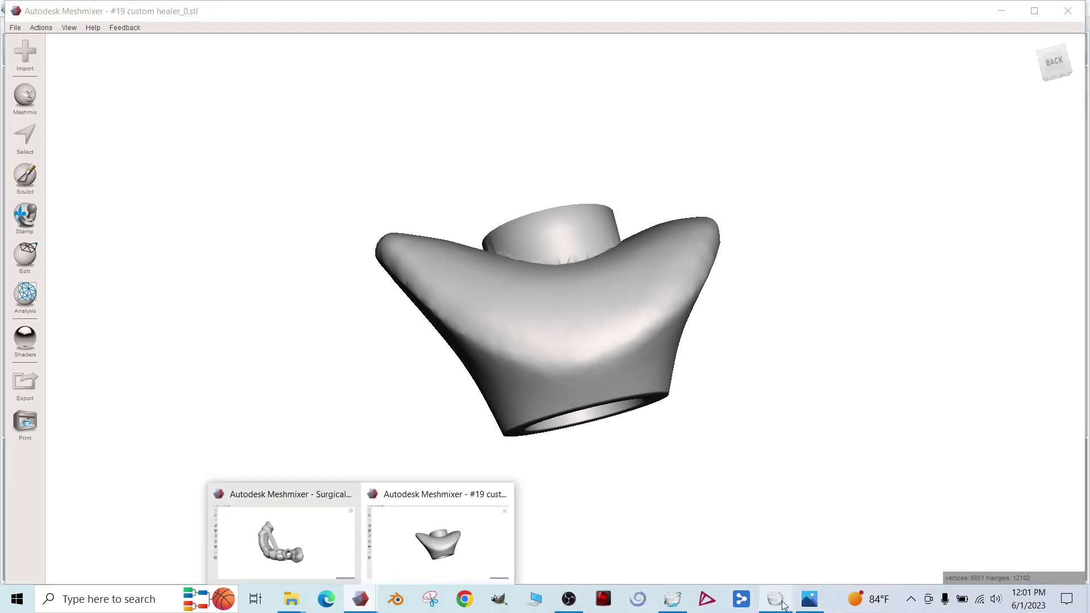